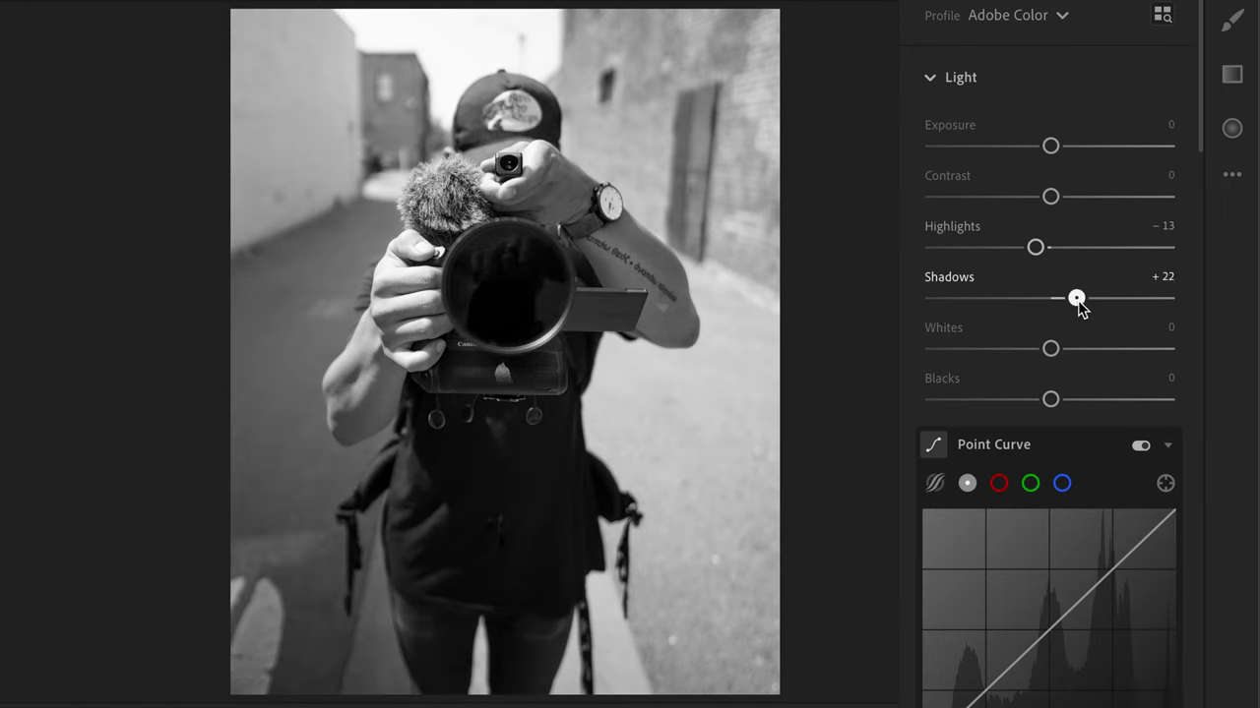
Step: Set Contrast to +6 and shape the point curve into a gentle S, pulling the shadows down and the upper tones up
{"action": "left_click_drag", "start_coordinate": [1051, 198], "coordinate": [1057, 197]}
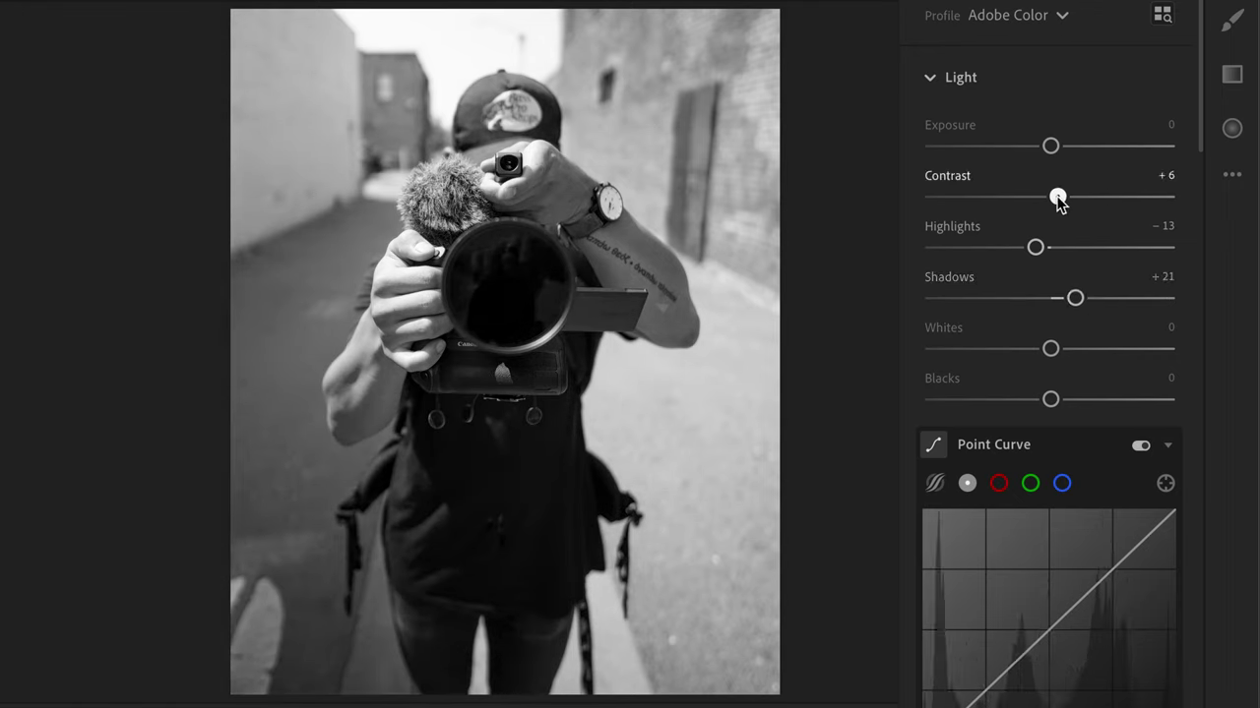
{"action": "scroll", "coordinate": [1082, 548], "scroll_direction": "down", "scroll_amount": 3}
{"action": "left_click_drag", "start_coordinate": [974, 499], "coordinate": [979, 513]}
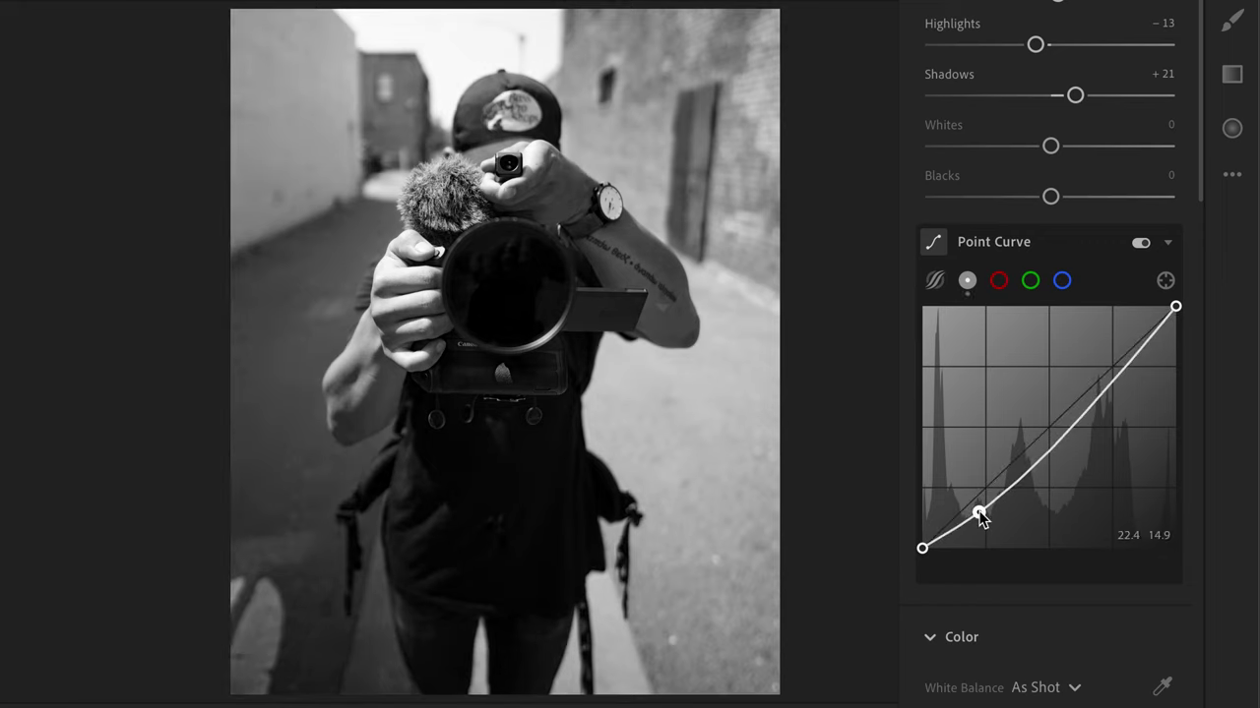
{"action": "left_click_drag", "start_coordinate": [1098, 402], "coordinate": [1097, 394]}
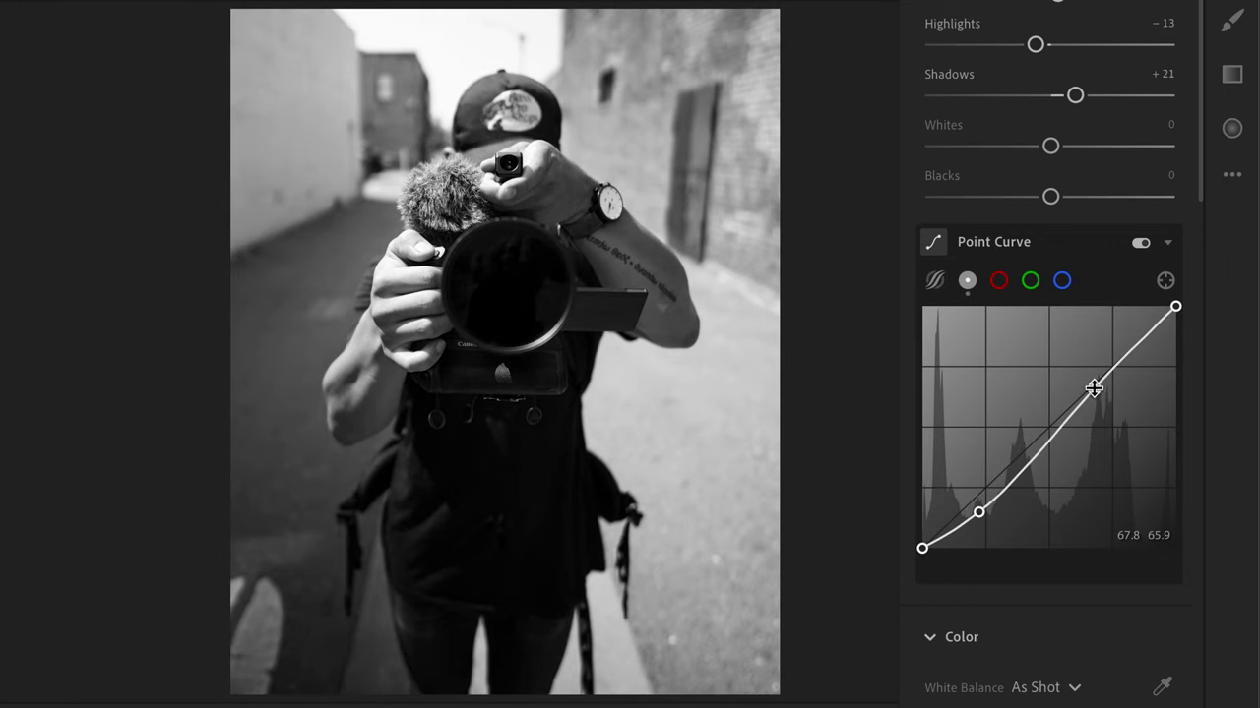
Step: Lower Highlights to -49 and raise Exposure to brighten the black-and-white photo
{"action": "left_click_drag", "start_coordinate": [1034, 44], "coordinate": [1000, 49]}
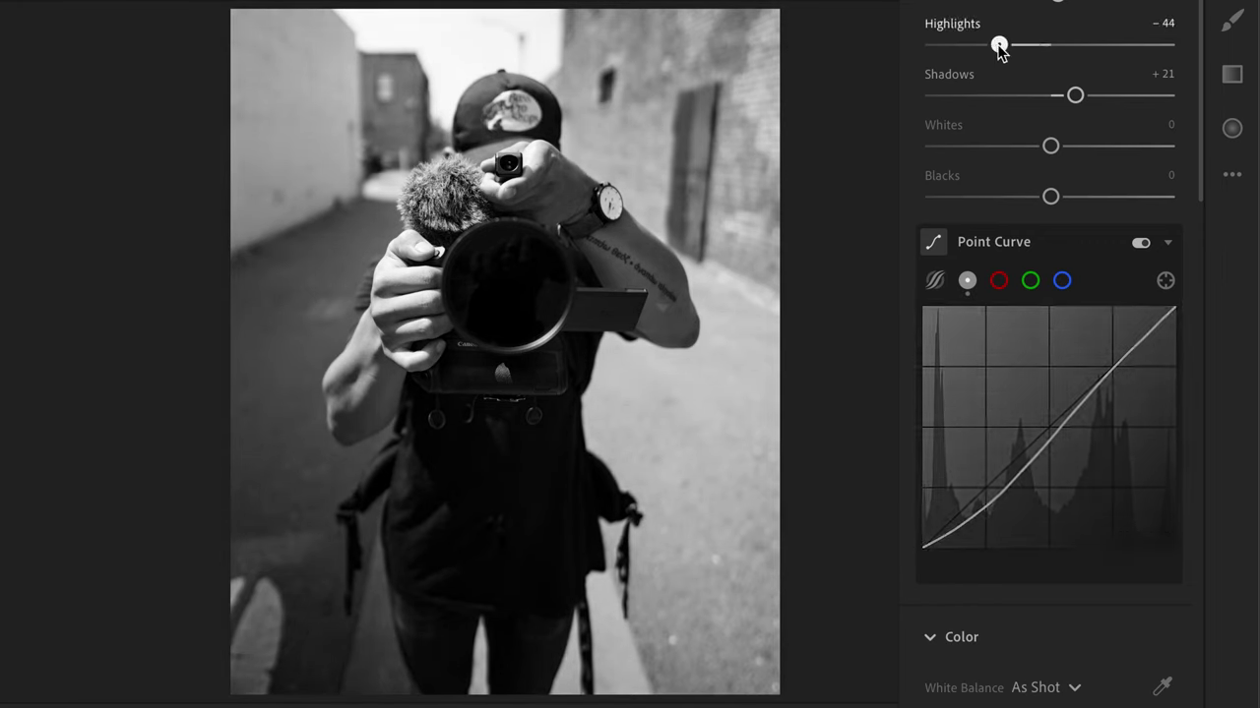
{"action": "scroll", "coordinate": [1034, 216], "scroll_direction": "up", "scroll_amount": 4}
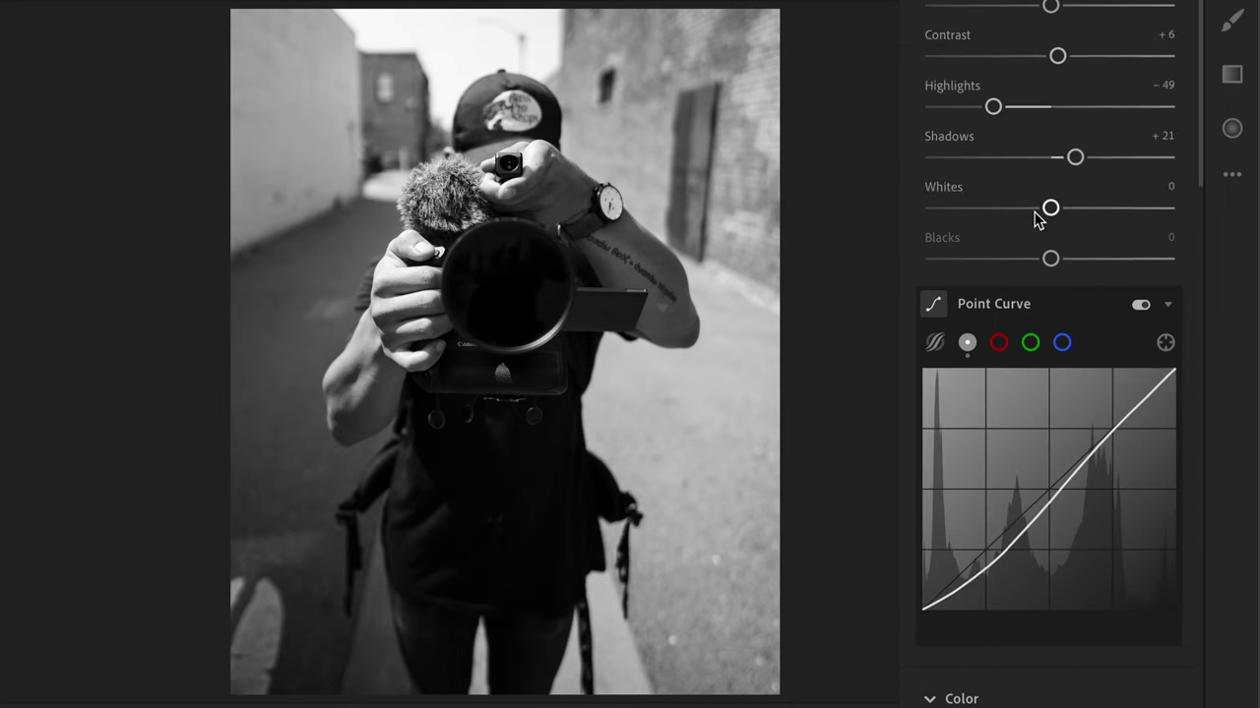
{"action": "left_click_drag", "start_coordinate": [1051, 146], "coordinate": [1074, 146]}
Step: Set the photo's Texture to +22, Clarity to +12 and Dehaze to +12
{"action": "scroll", "coordinate": [1046, 329], "scroll_direction": "down", "scroll_amount": 10}
{"action": "scroll", "coordinate": [1046, 328], "scroll_direction": "up", "scroll_amount": 4}
{"action": "scroll", "coordinate": [1048, 329], "scroll_direction": "down", "scroll_amount": 5}
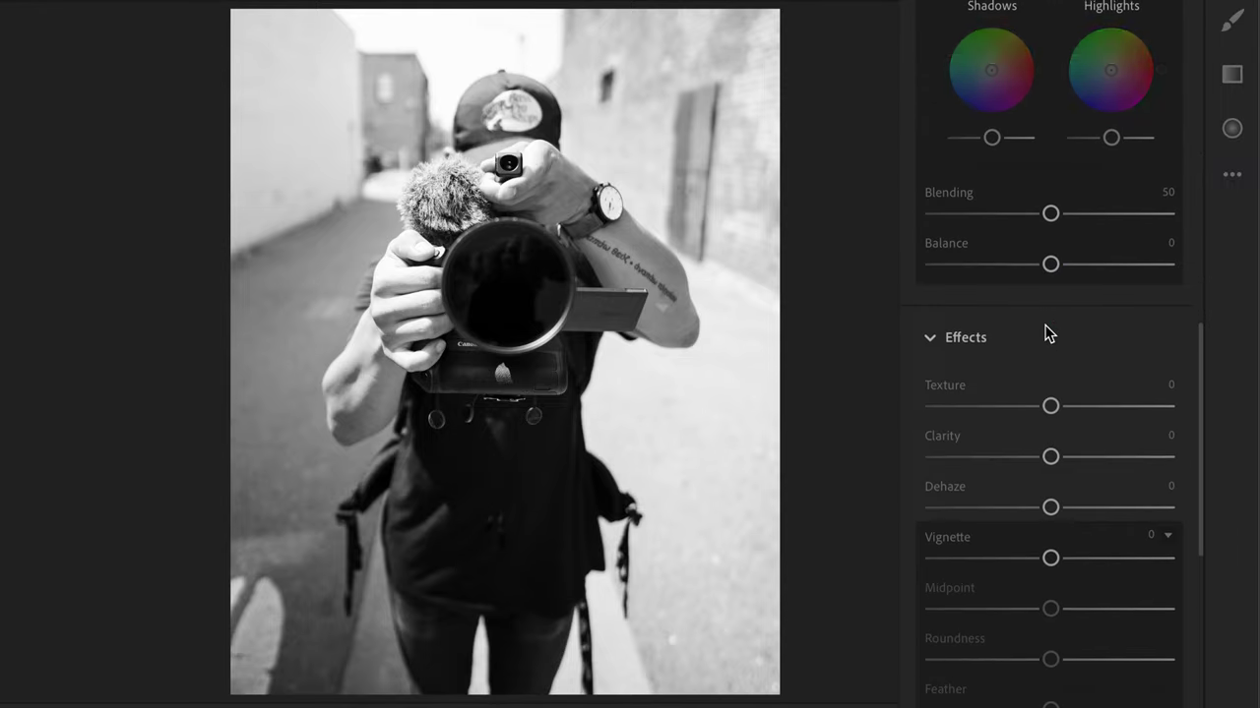
{"action": "left_click_drag", "start_coordinate": [1050, 324], "coordinate": [1071, 324]}
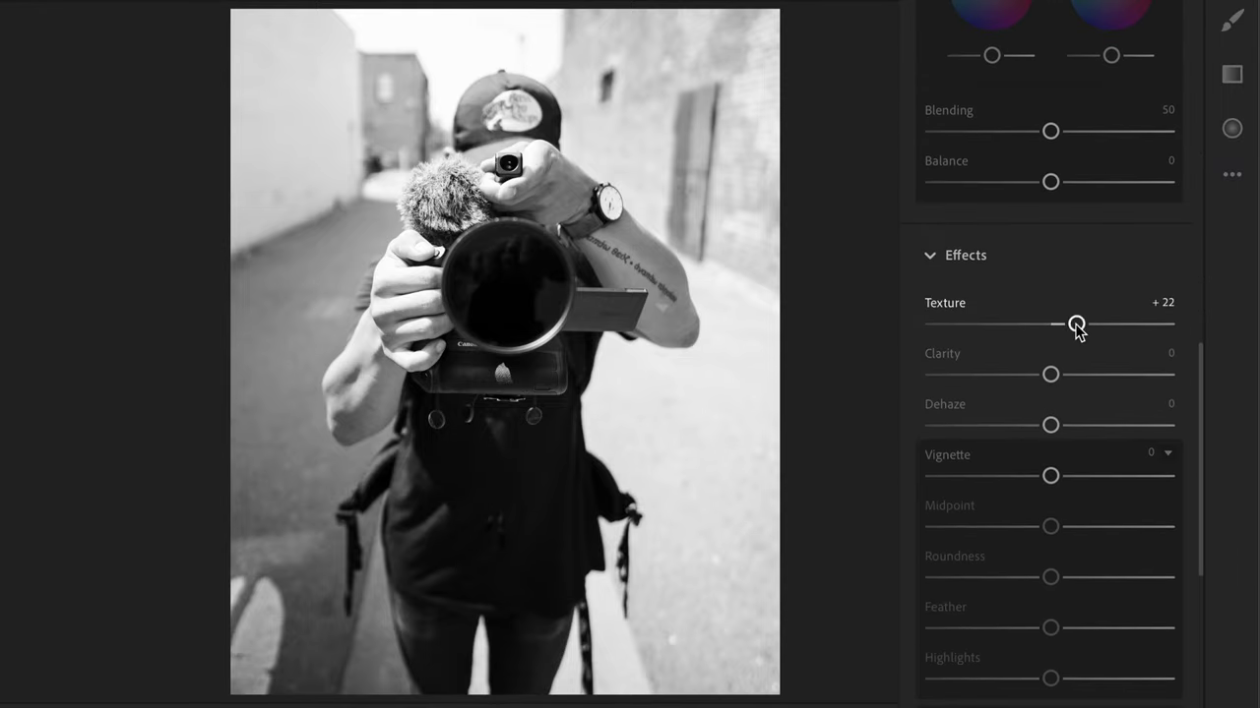
{"action": "left_click_drag", "start_coordinate": [1050, 375], "coordinate": [1063, 376]}
{"action": "left_click_drag", "start_coordinate": [1050, 425], "coordinate": [1064, 425]}
Step: Darken the photo's edges with a -34 Vignette and add Grain at 30
{"action": "left_click_drag", "start_coordinate": [1050, 475], "coordinate": [1005, 481]}
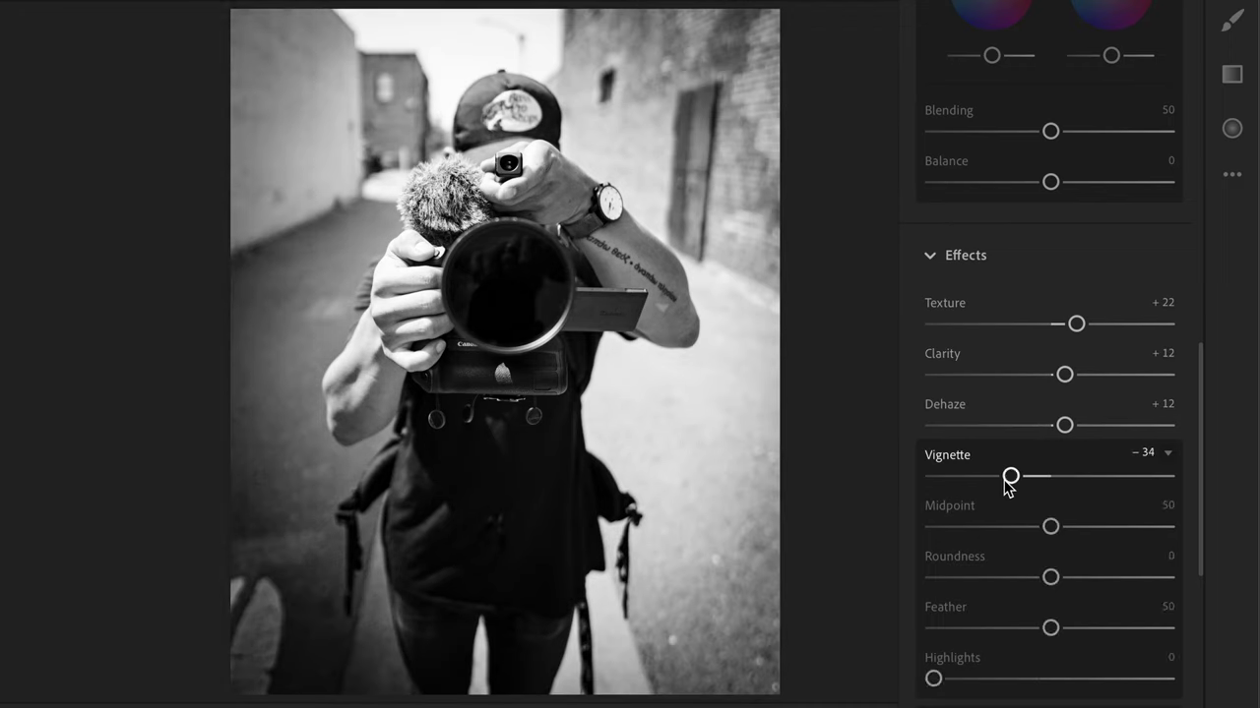
{"action": "scroll", "coordinate": [1020, 534], "scroll_direction": "down", "scroll_amount": 1}
{"action": "scroll", "coordinate": [1020, 534], "scroll_direction": "down", "scroll_amount": 5}
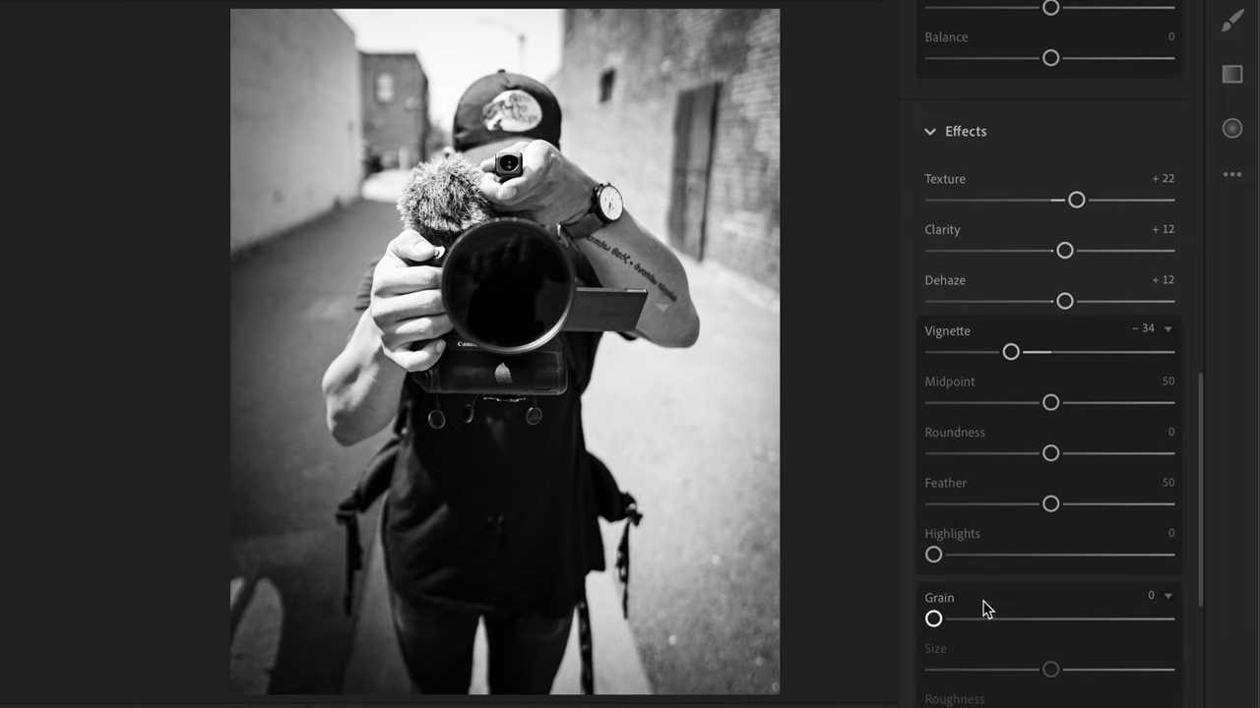
{"action": "left_click_drag", "start_coordinate": [933, 619], "coordinate": [994, 619]}
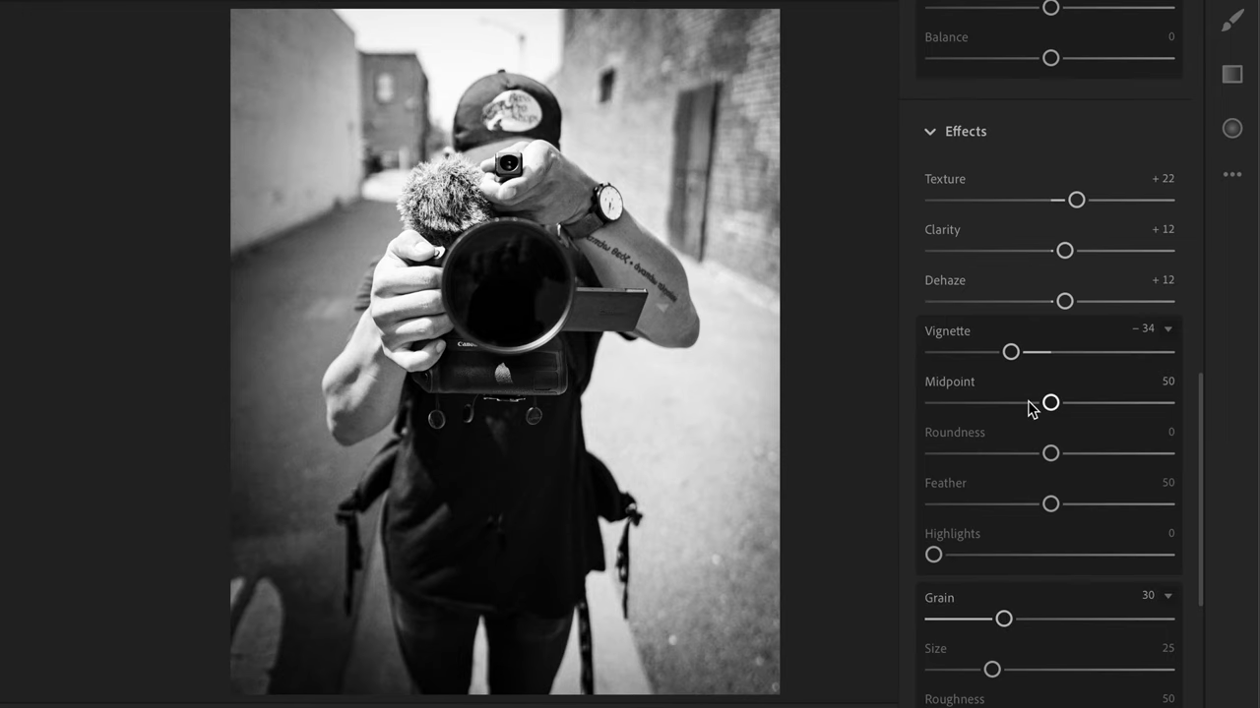
Step: Compare the black-and-white edit with the original photo
{"action": "scroll", "coordinate": [1030, 409], "scroll_direction": "up", "scroll_amount": 10}
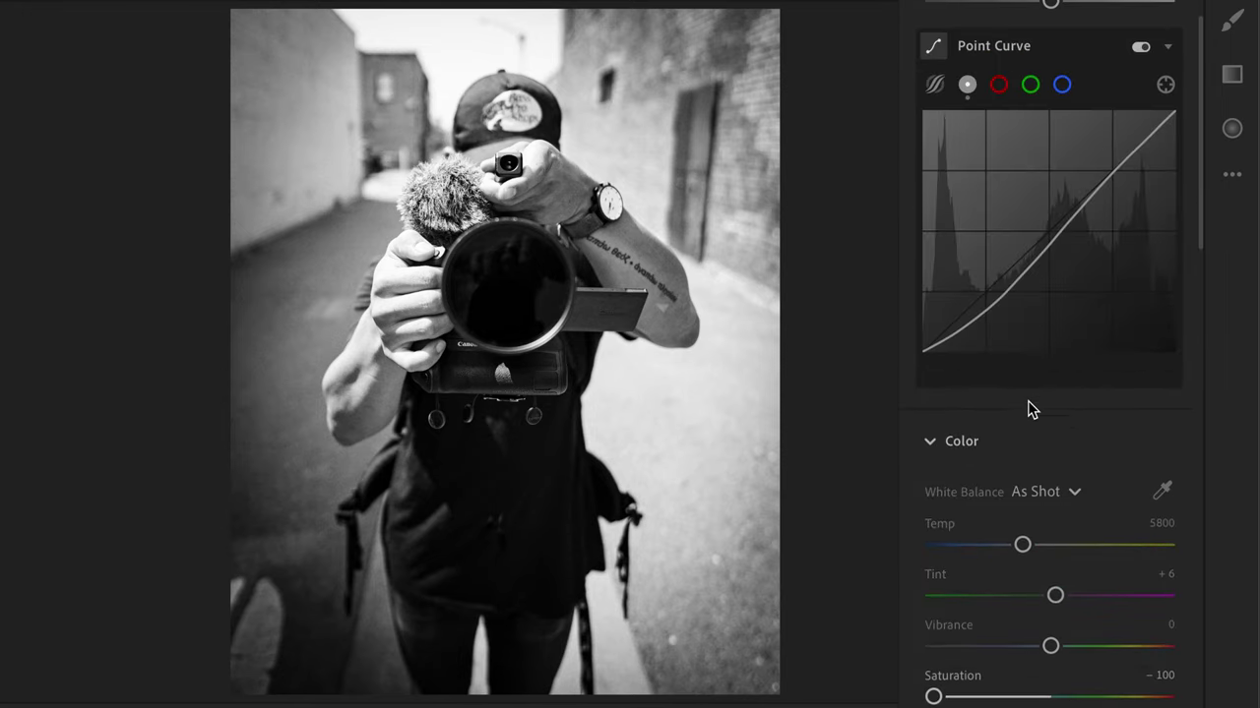
{"action": "key", "text": "backslash"}
{"action": "key", "text": "backslash"}
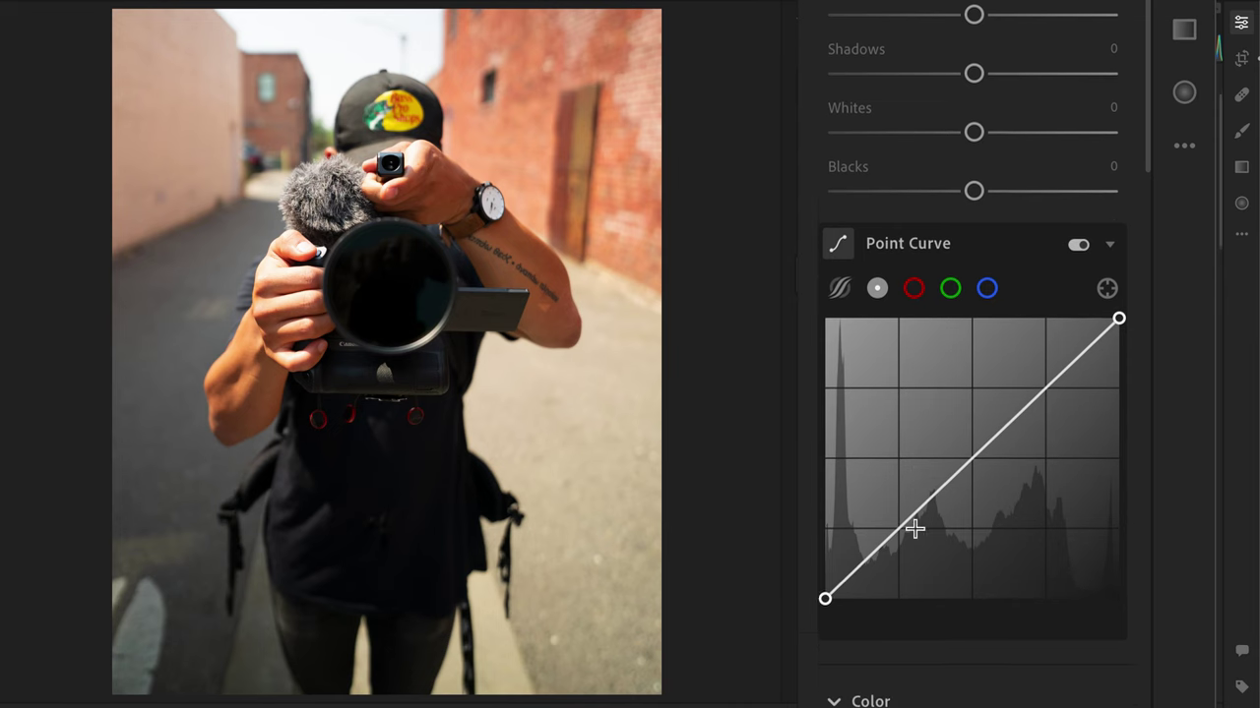
Step: Shape the colour photo's point curve for a matte look by raising the black point, lowering the white point and adjusting the upper tones
{"action": "scroll", "coordinate": [913, 529], "scroll_direction": "down", "scroll_amount": 1}
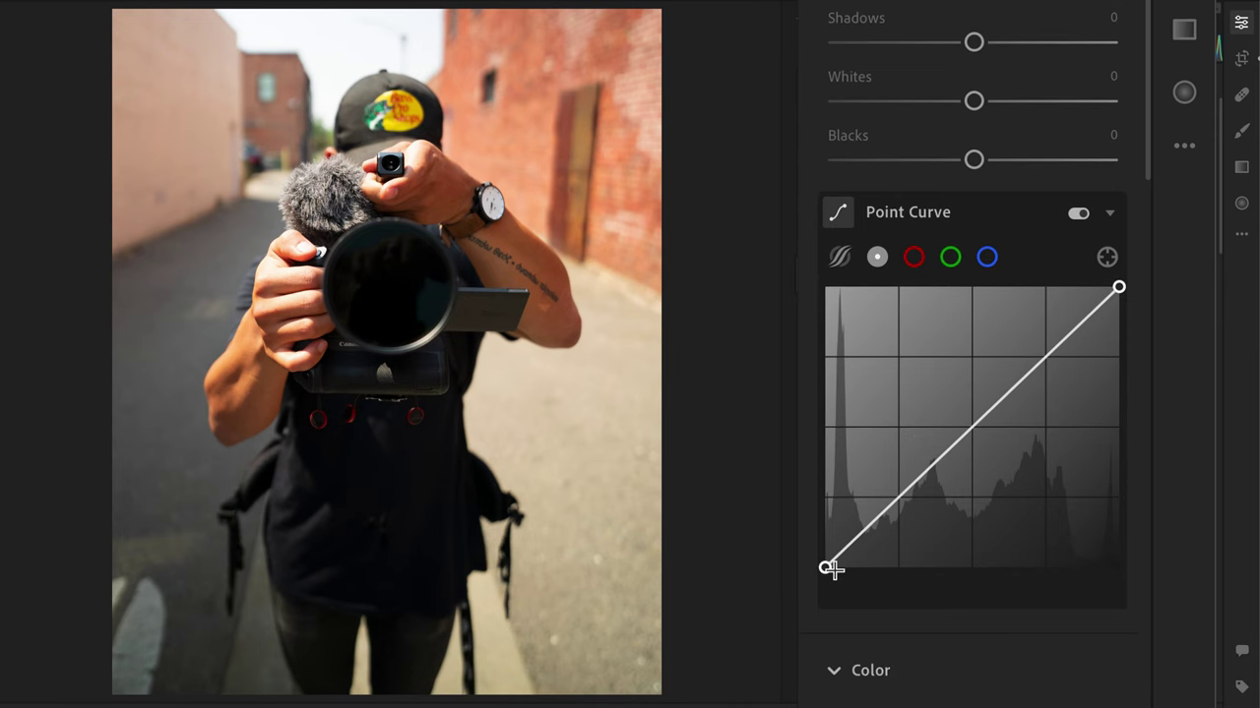
{"action": "left_click_drag", "start_coordinate": [824, 568], "coordinate": [884, 498]}
{"action": "left_click_drag", "start_coordinate": [1119, 286], "coordinate": [1134, 332]}
{"action": "left_click_drag", "start_coordinate": [1069, 357], "coordinate": [1071, 355]}
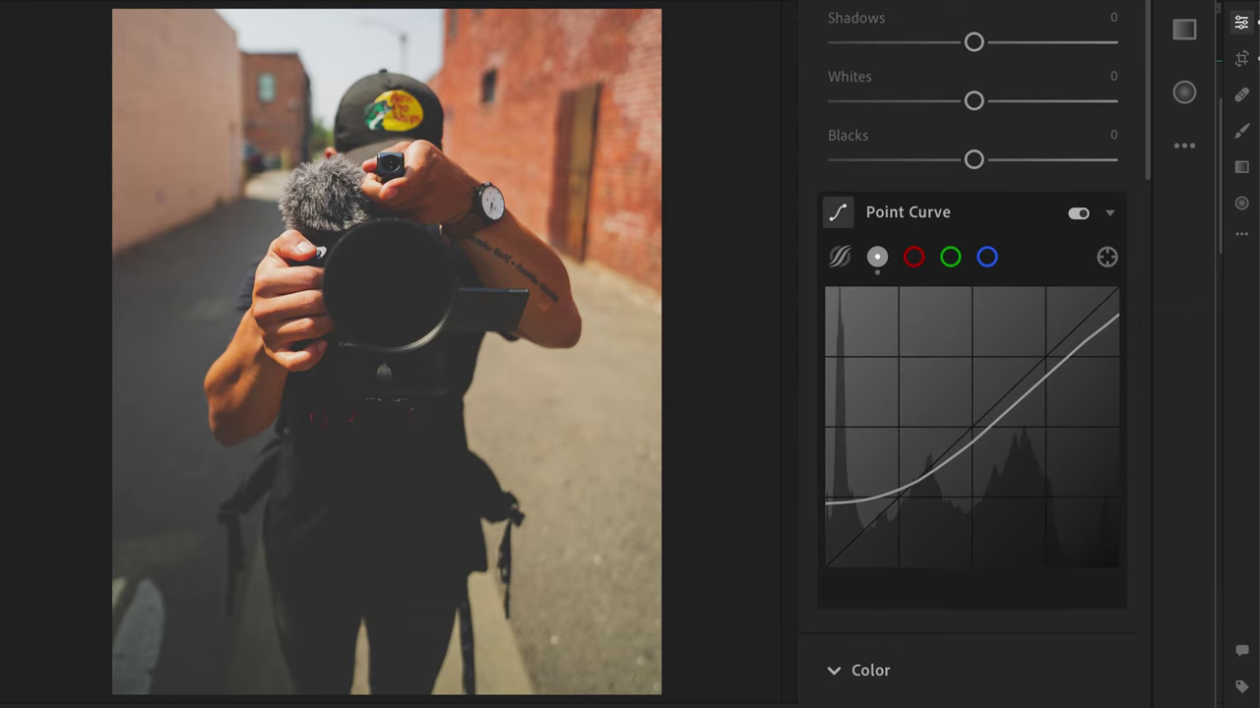
Step: Set Vibrance to +24 and adjust the light with Exposure +0.58, Contrast -17 and Highlights -53
{"action": "scroll", "coordinate": [962, 186], "scroll_direction": "down", "scroll_amount": 5}
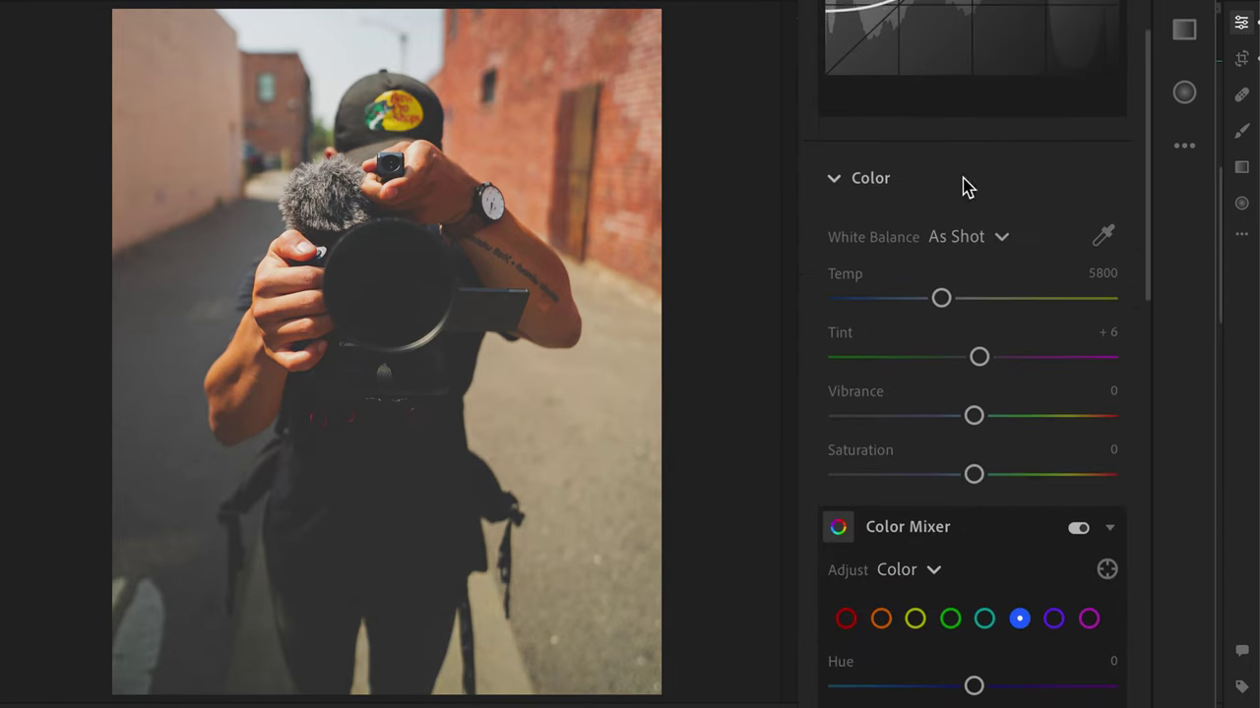
{"action": "left_click_drag", "start_coordinate": [981, 420], "coordinate": [997, 419]}
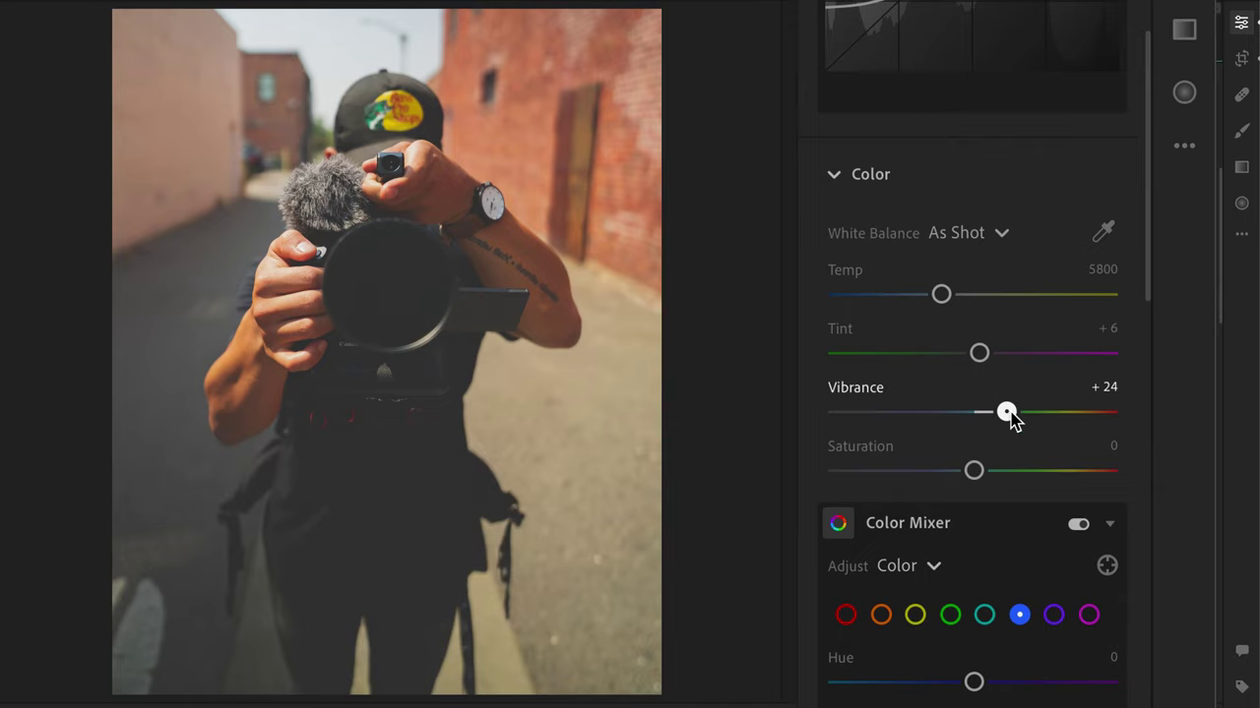
{"action": "scroll", "coordinate": [1010, 418], "scroll_direction": "down", "scroll_amount": 5}
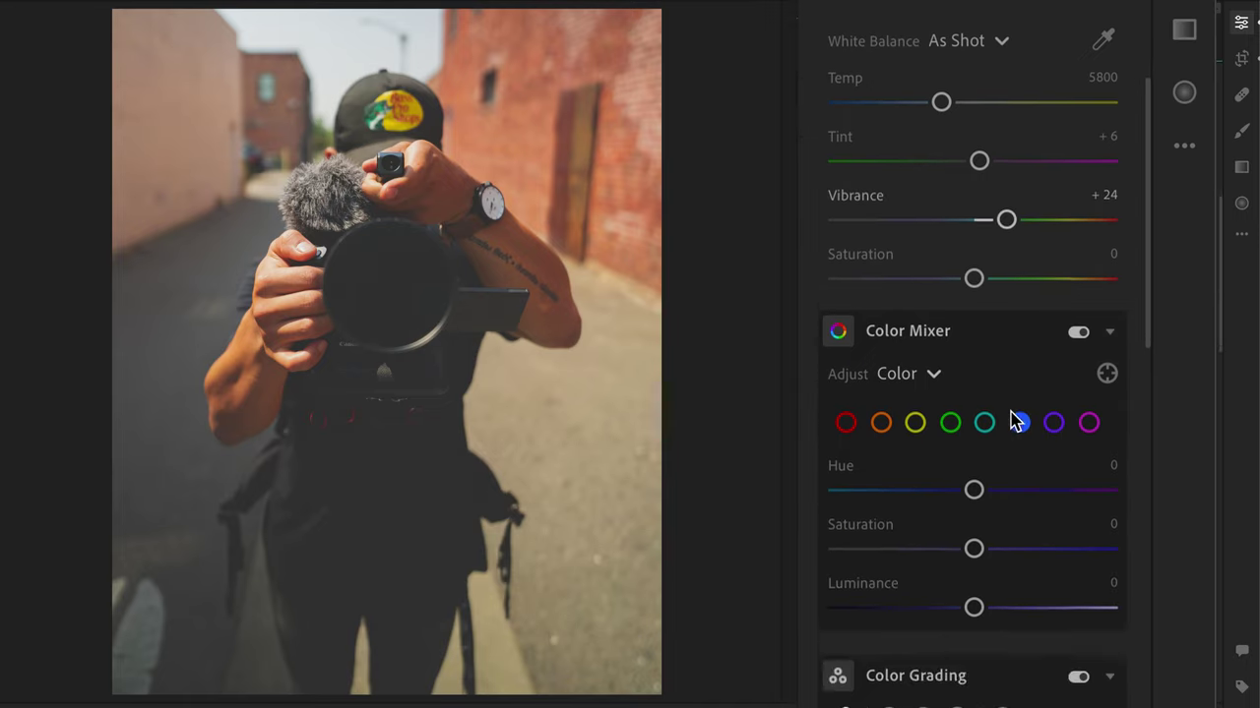
{"action": "scroll", "coordinate": [1018, 422], "scroll_direction": "up", "scroll_amount": 15}
{"action": "mouse_move", "coordinate": [975, 56]}
{"action": "left_mouse_down"}
{"action": "mouse_move", "coordinate": [964, 59]}
{"action": "mouse_move", "coordinate": [992, 54]}
{"action": "left_mouse_up"}
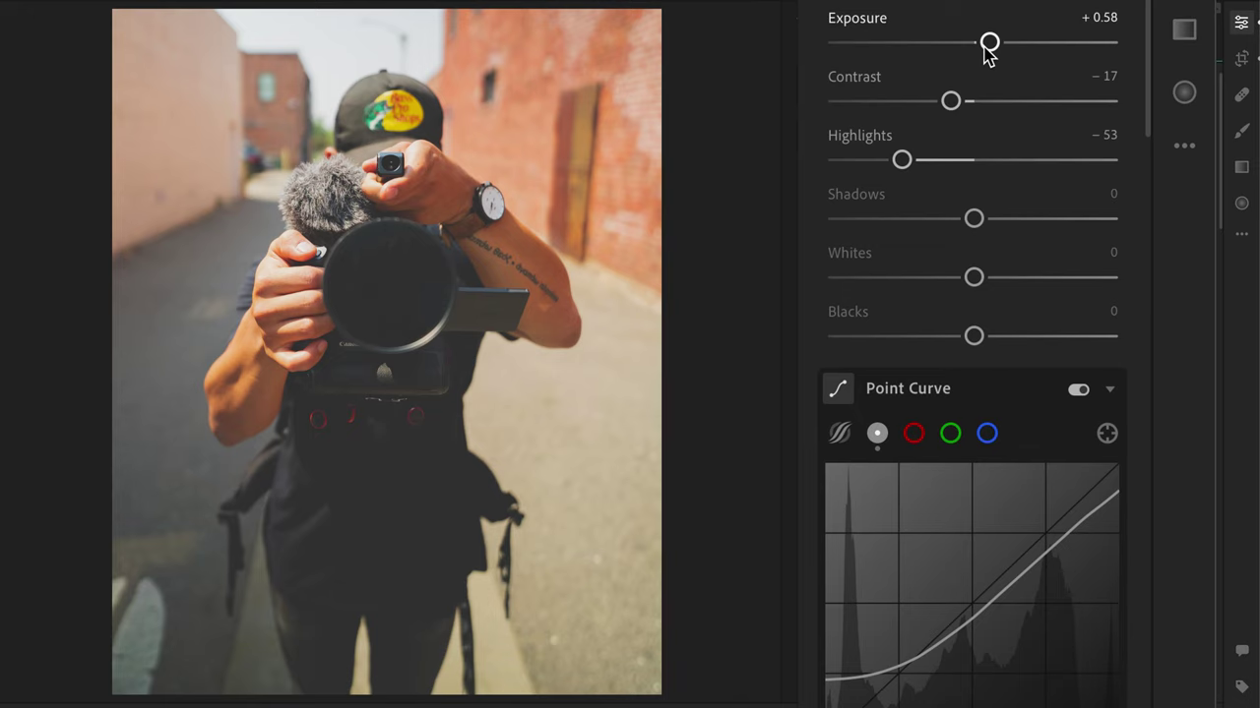
Step: Shift the yellow hue to -44 in the Color Mixer
{"action": "scroll", "coordinate": [981, 101], "scroll_direction": "down", "scroll_amount": 15}
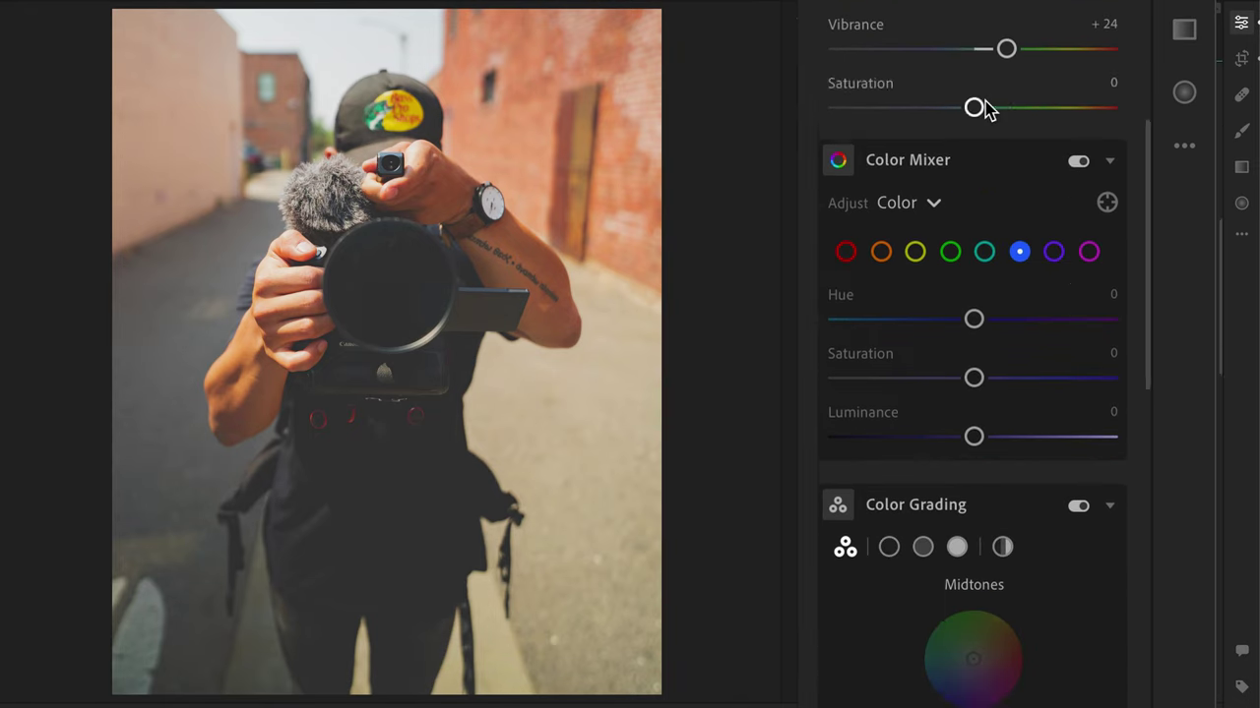
{"action": "scroll", "coordinate": [986, 110], "scroll_direction": "up", "scroll_amount": 2}
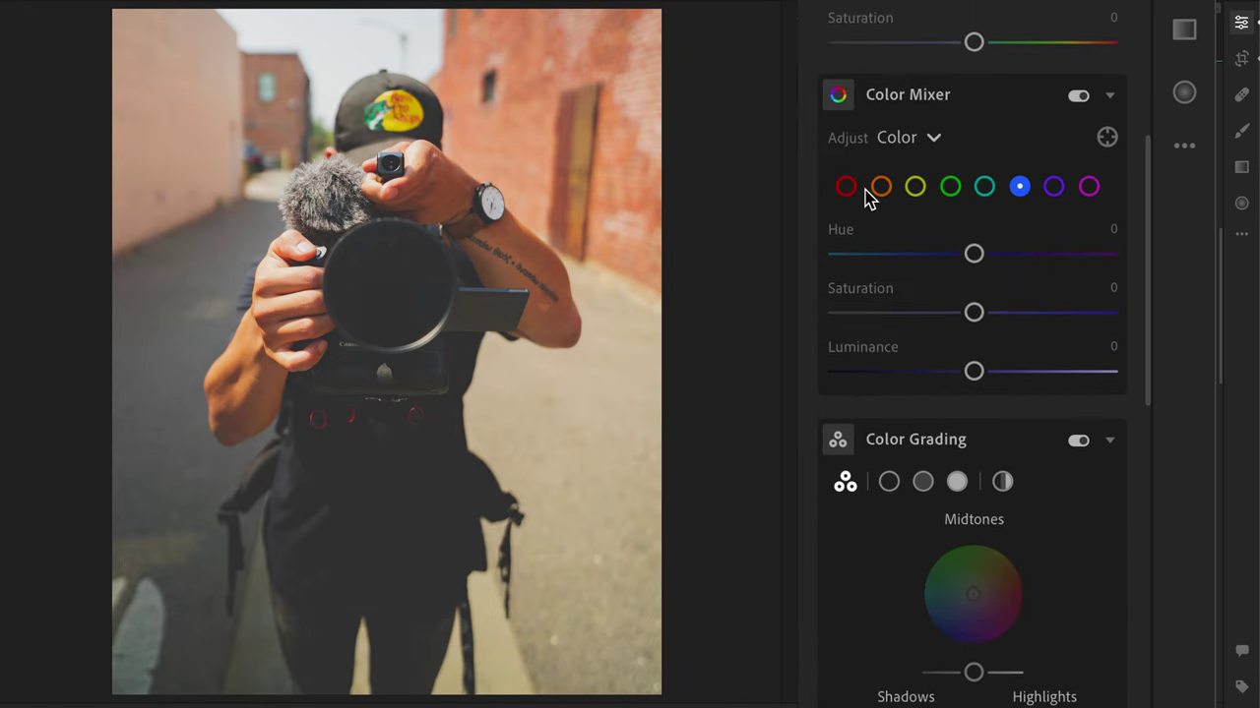
{"action": "left_click", "coordinate": [915, 186]}
{"action": "left_click_drag", "start_coordinate": [973, 253], "coordinate": [916, 254]}
Step: Set the blue hue to -25 and the blue saturation to +33 in the Color Mixer
{"action": "left_click", "coordinate": [1019, 187]}
{"action": "left_click_drag", "start_coordinate": [972, 254], "coordinate": [940, 255]}
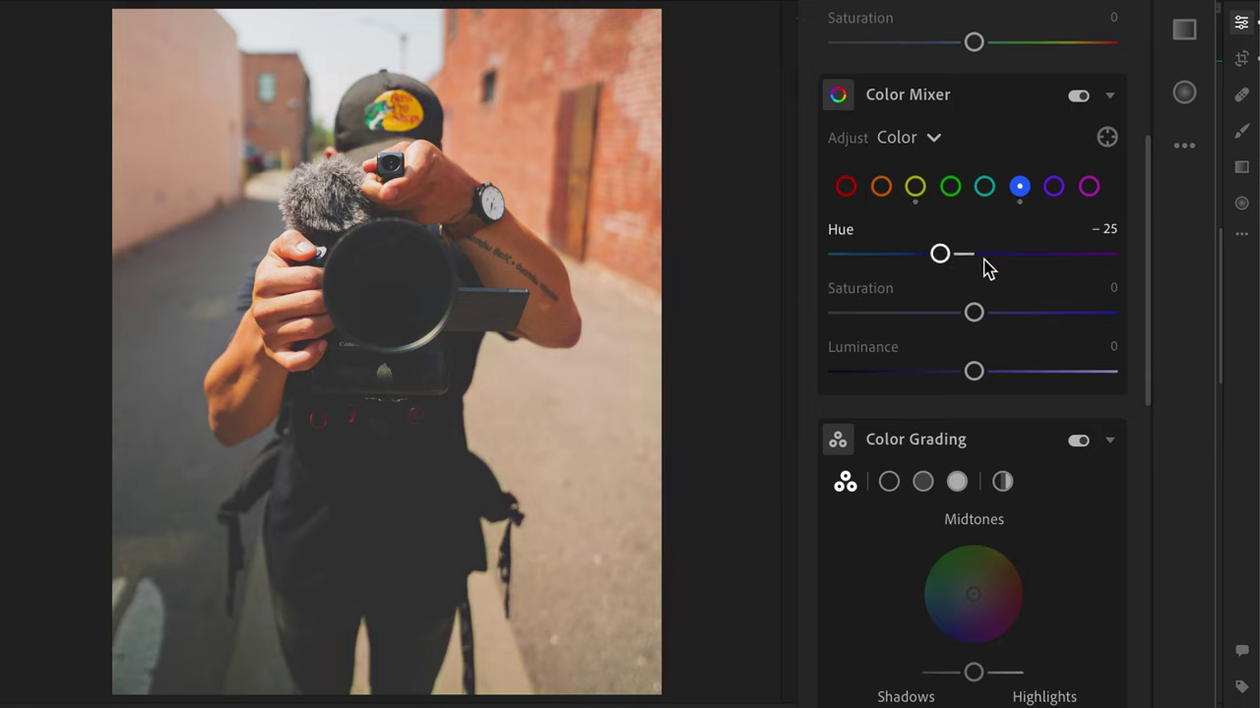
{"action": "left_click", "coordinate": [913, 191]}
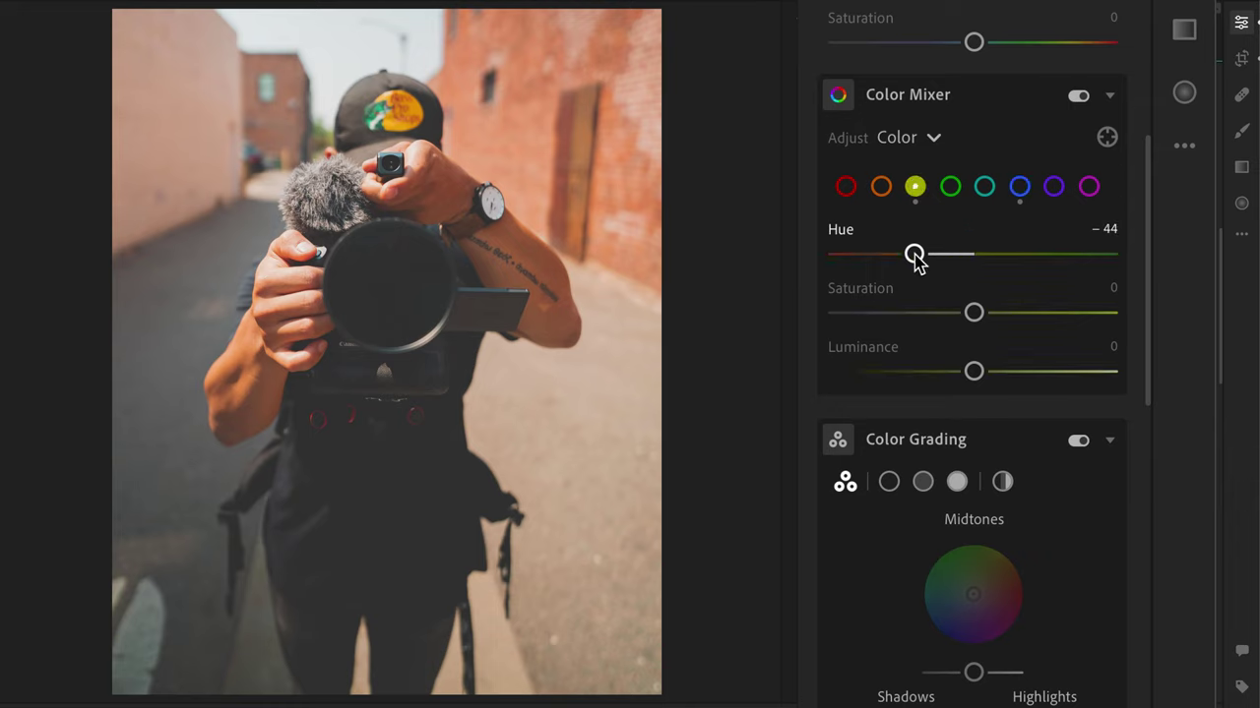
{"action": "left_click", "coordinate": [1020, 187]}
{"action": "left_click_drag", "start_coordinate": [974, 313], "coordinate": [1019, 313]}
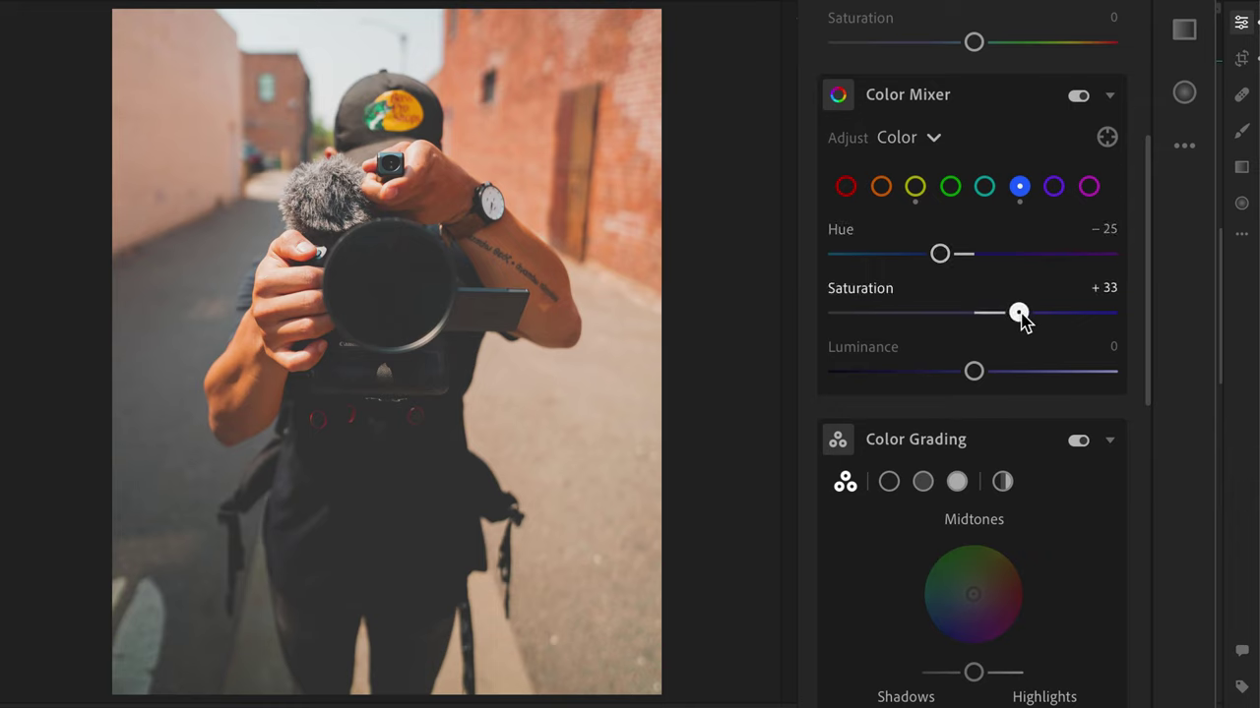
Step: Shift the green hue toward positive values and set the yellow hue to -58 in the Color Mixer
{"action": "left_click", "coordinate": [950, 186]}
{"action": "left_click_drag", "start_coordinate": [973, 253], "coordinate": [1043, 258]}
{"action": "left_click", "coordinate": [915, 186]}
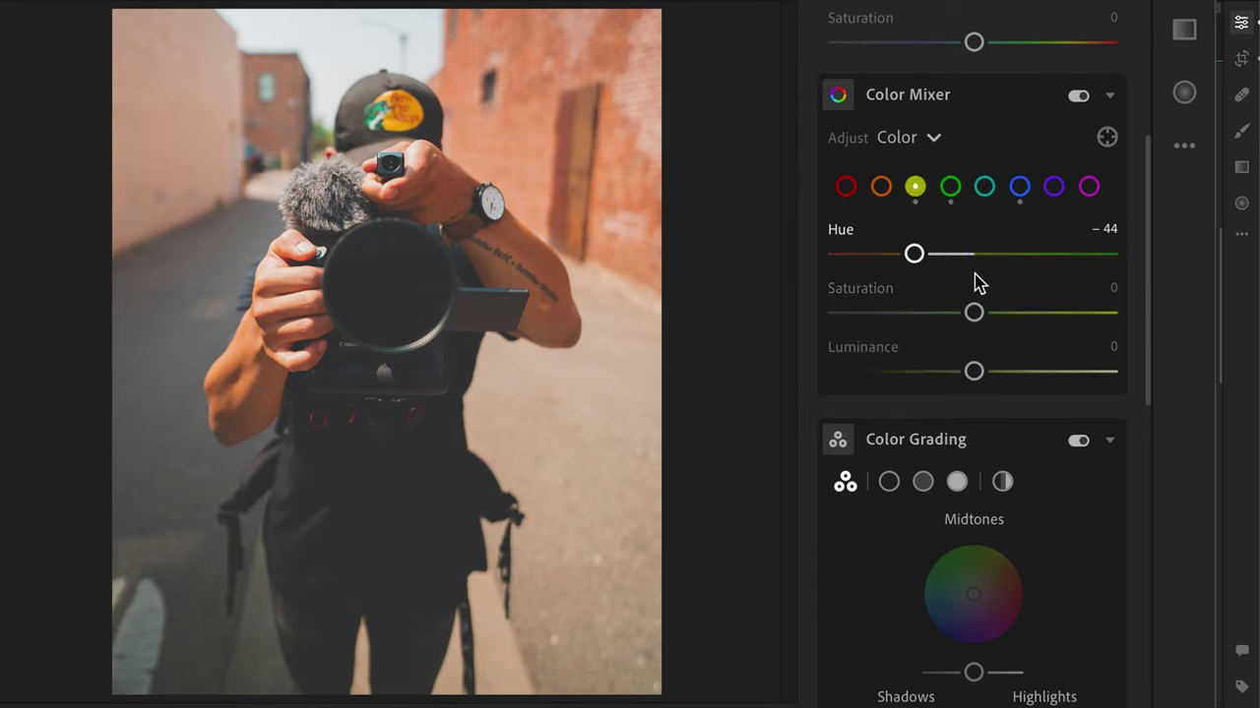
{"action": "left_click_drag", "start_coordinate": [914, 253], "coordinate": [895, 256]}
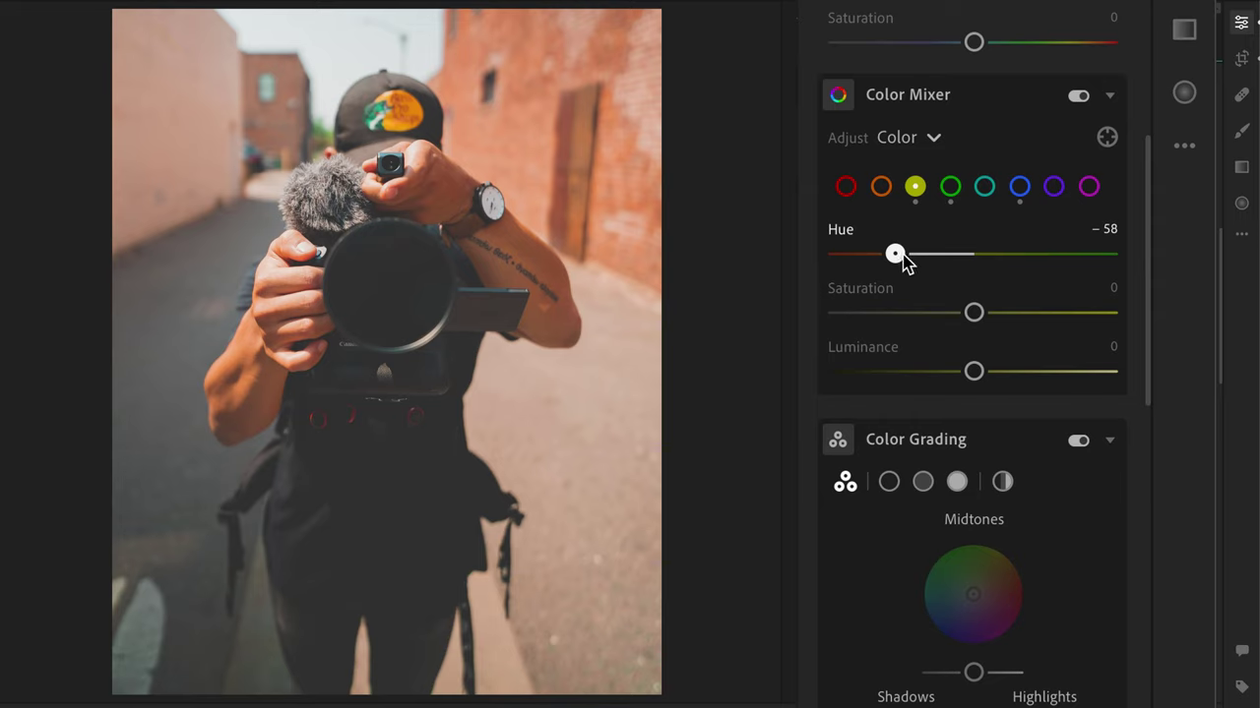
Step: Set the red hue to +25 and the red saturation to +18 in the Color Mixer
{"action": "left_click", "coordinate": [846, 186]}
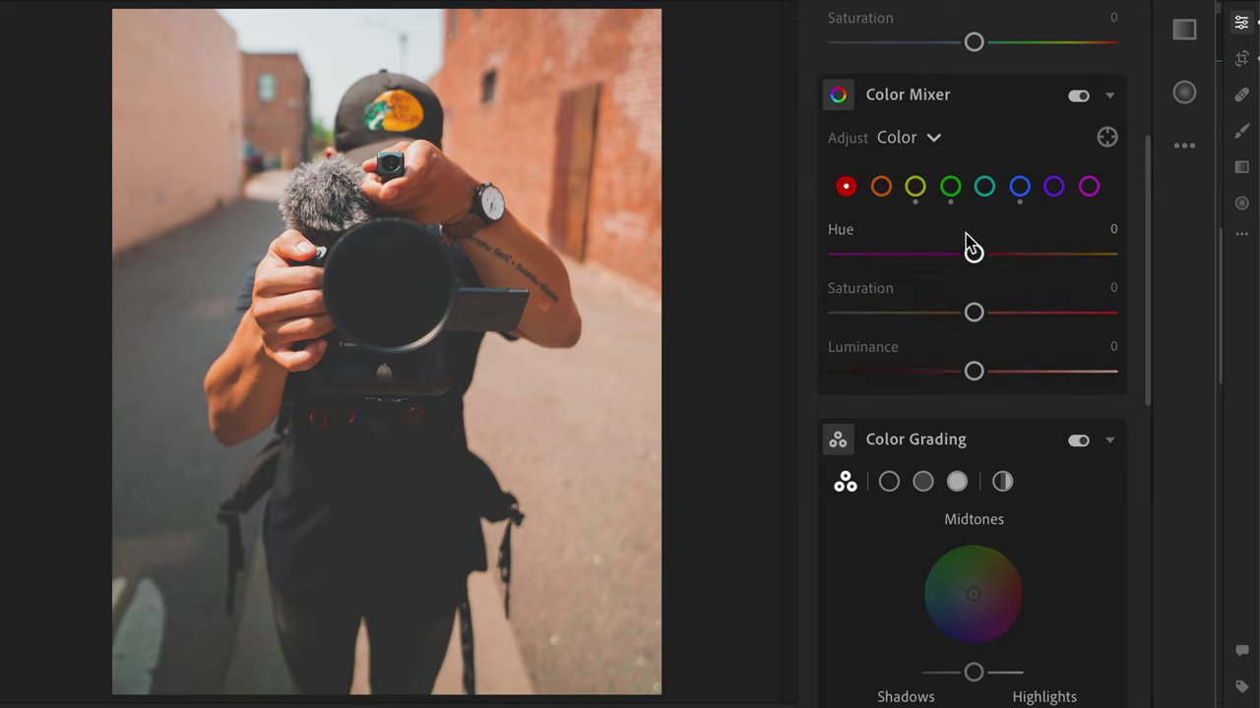
{"action": "left_click_drag", "start_coordinate": [974, 254], "coordinate": [998, 255]}
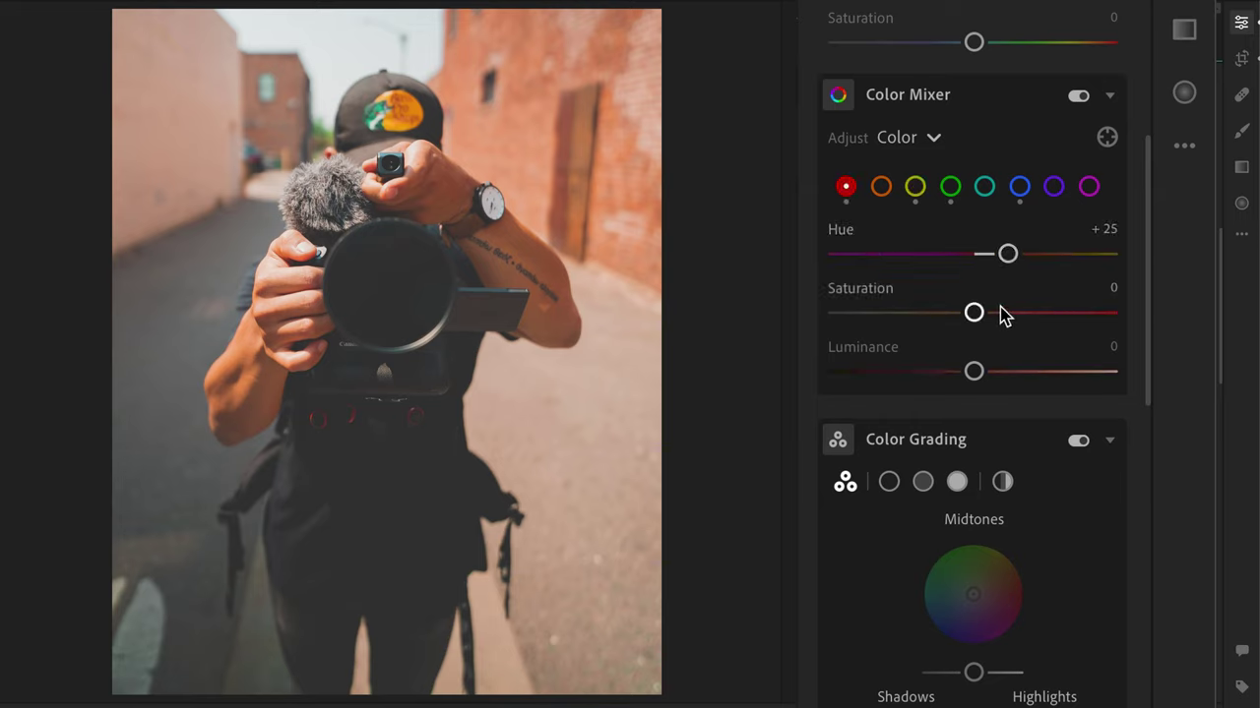
{"action": "left_click_drag", "start_coordinate": [977, 313], "coordinate": [1000, 313]}
Step: Grade the shadows toward teal and the midtones toward red at hue 4, saturation 14
{"action": "scroll", "coordinate": [1002, 317], "scroll_direction": "down", "scroll_amount": 5}
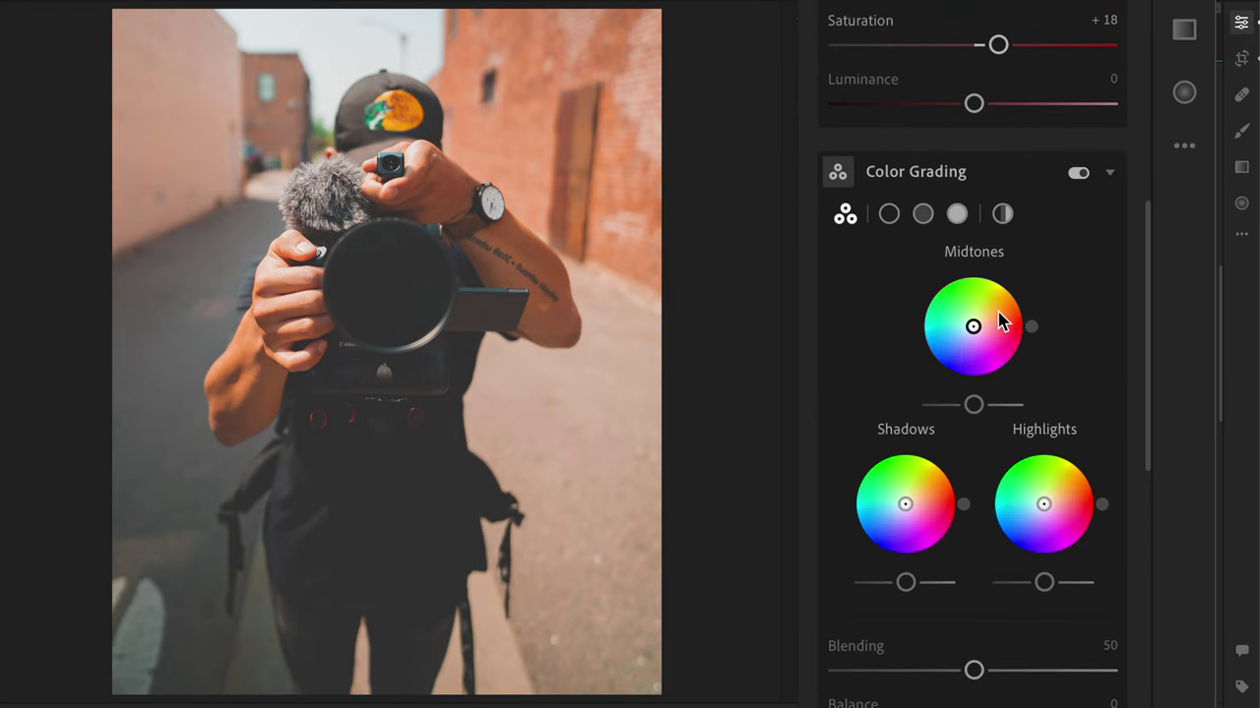
{"action": "mouse_move", "coordinate": [903, 511]}
{"action": "left_mouse_down"}
{"action": "mouse_move", "coordinate": [866, 520]}
{"action": "mouse_move", "coordinate": [899, 512]}
{"action": "left_mouse_up"}
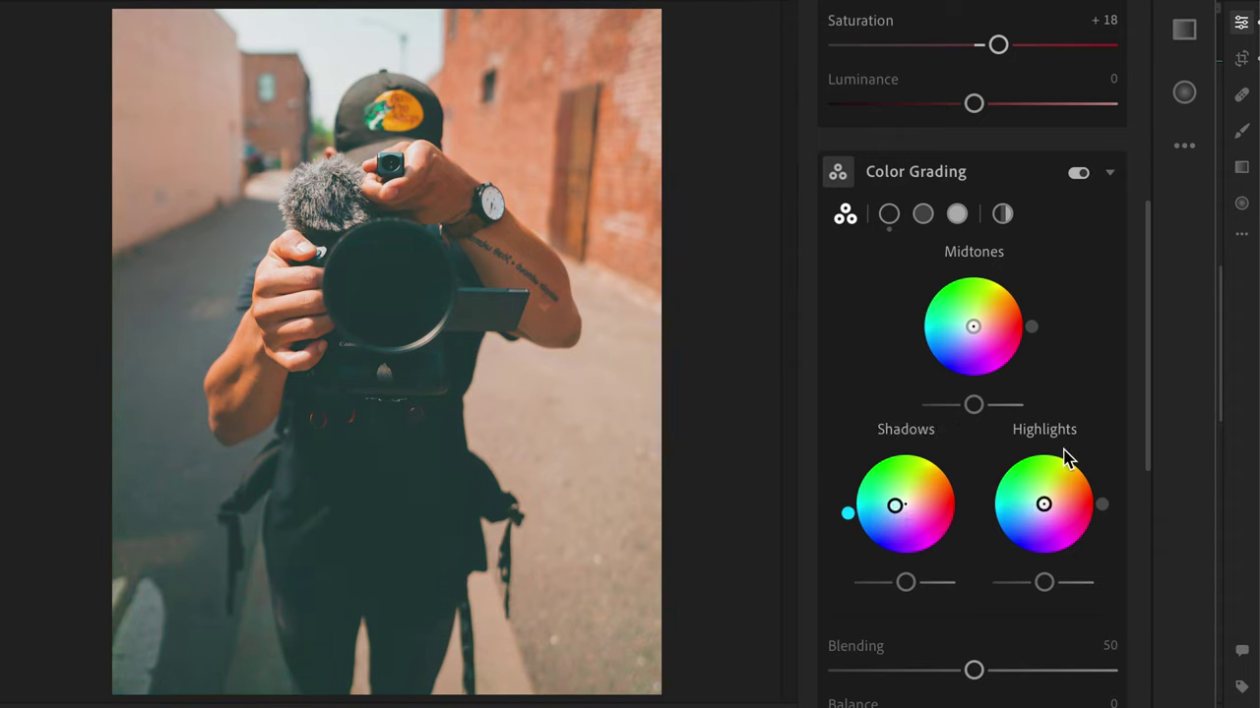
{"action": "left_click_drag", "start_coordinate": [1002, 309], "coordinate": [979, 332]}
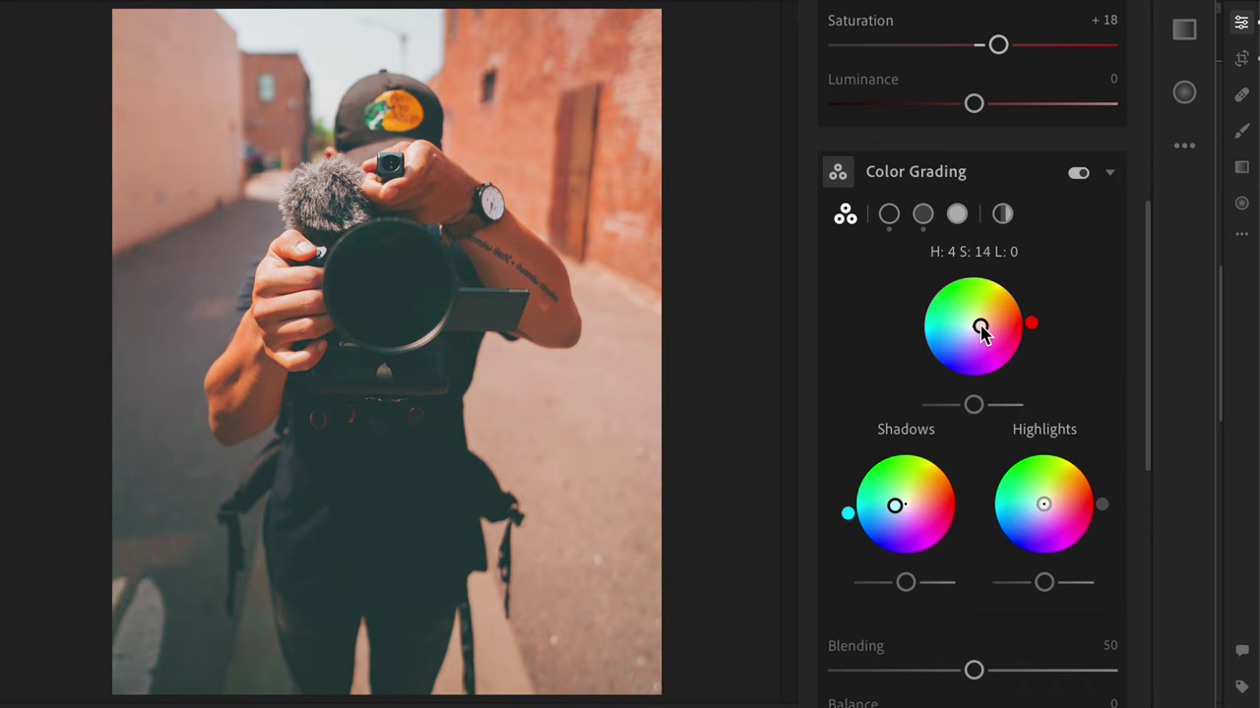
Step: Set Dehaze to +22 and compare the graded photo with the original
{"action": "scroll", "coordinate": [979, 332], "scroll_direction": "down", "scroll_amount": 5}
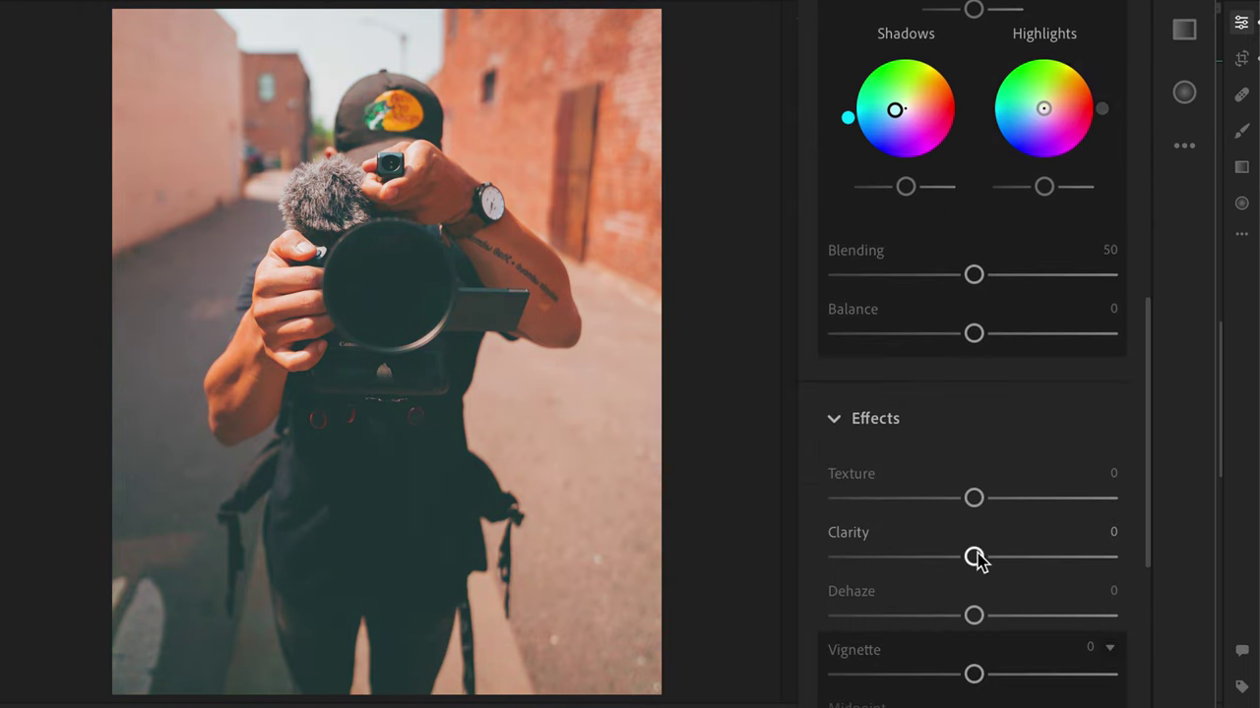
{"action": "left_click_drag", "start_coordinate": [972, 614], "coordinate": [995, 613]}
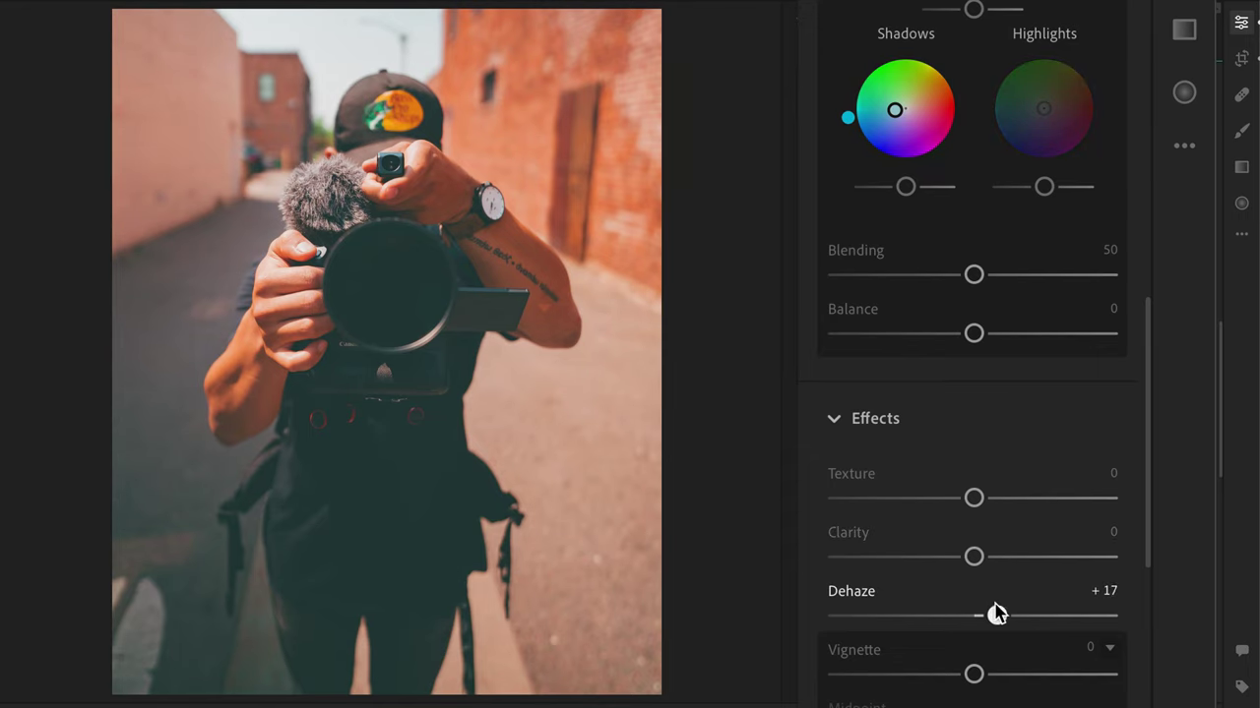
{"action": "key", "text": "backslash"}
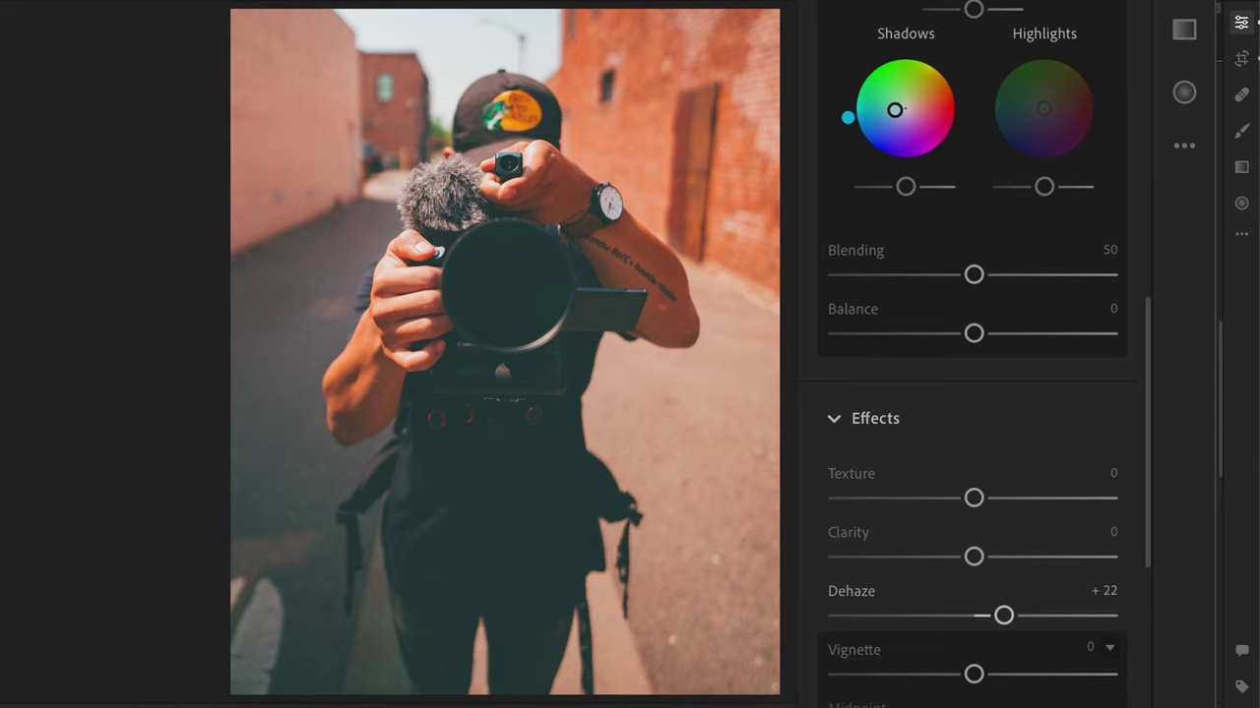
{"action": "key", "text": "backslash"}
{"action": "scroll", "coordinate": [852, 375], "scroll_direction": "up", "scroll_amount": 5}
{"action": "scroll", "coordinate": [851, 375], "scroll_direction": "up", "scroll_amount": 10}
{"action": "left_click_drag", "start_coordinate": [948, 439], "coordinate": [933, 441]}
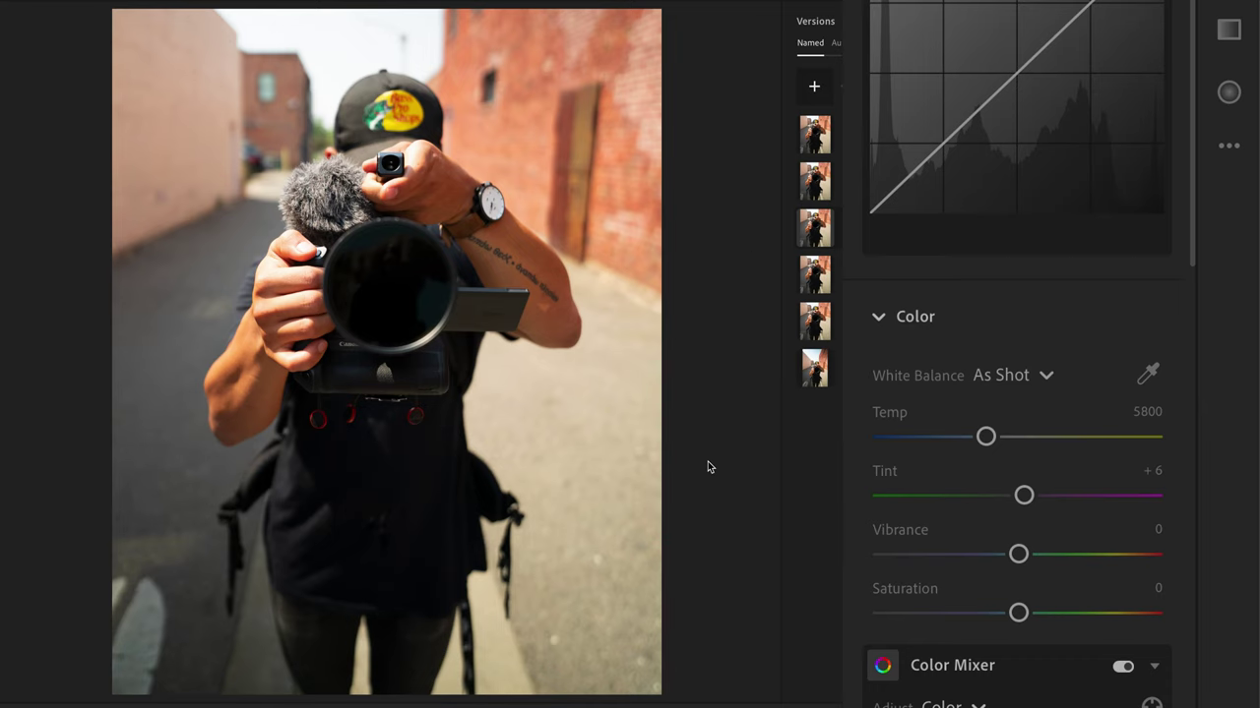
{"action": "scroll", "coordinate": [1043, 486], "scroll_direction": "up", "scroll_amount": 1}
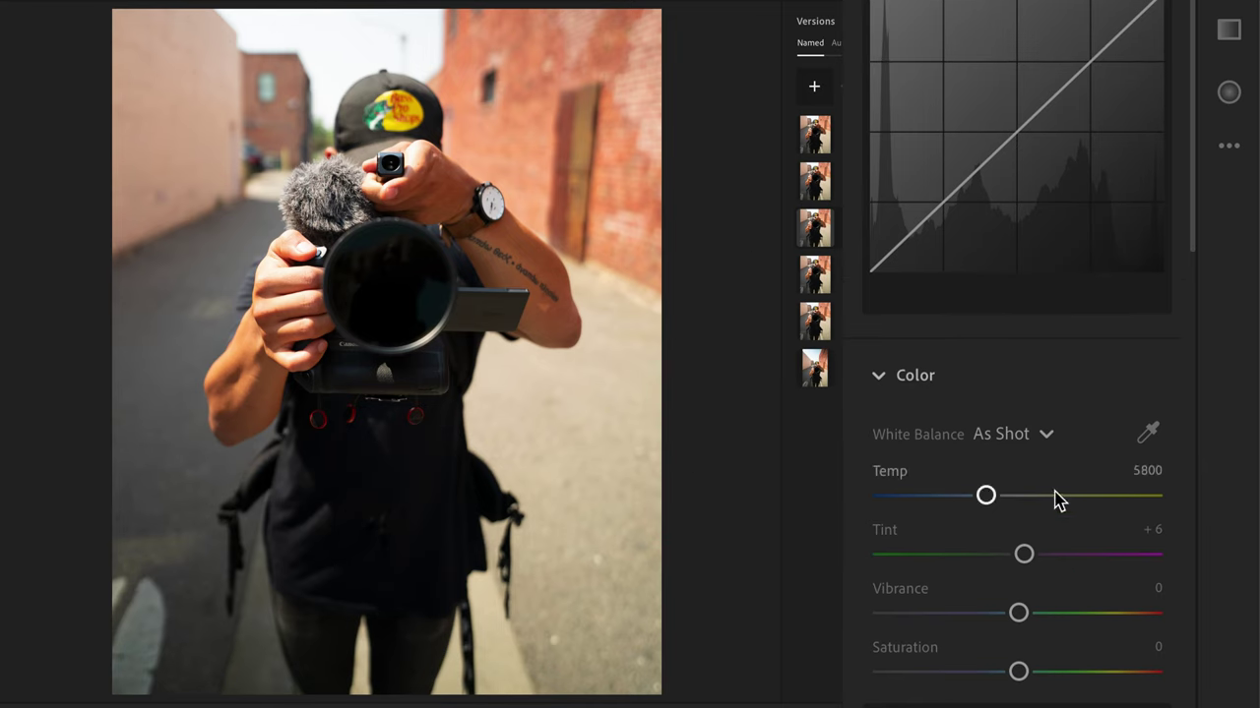
Step: Hide the versions list and flatten the unedited portrait with Contrast at -100 and Highlights at -80
{"action": "scroll", "coordinate": [1026, 464], "scroll_direction": "up", "scroll_amount": 5}
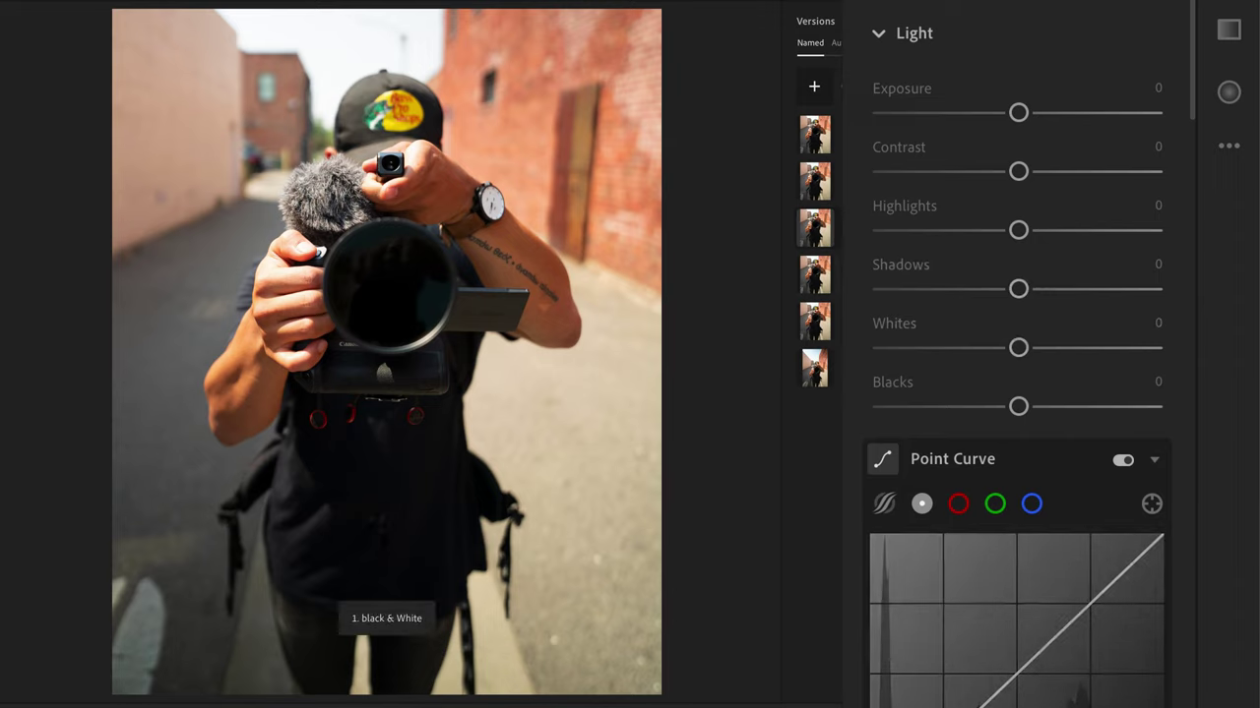
{"action": "key", "text": "shift+v"}
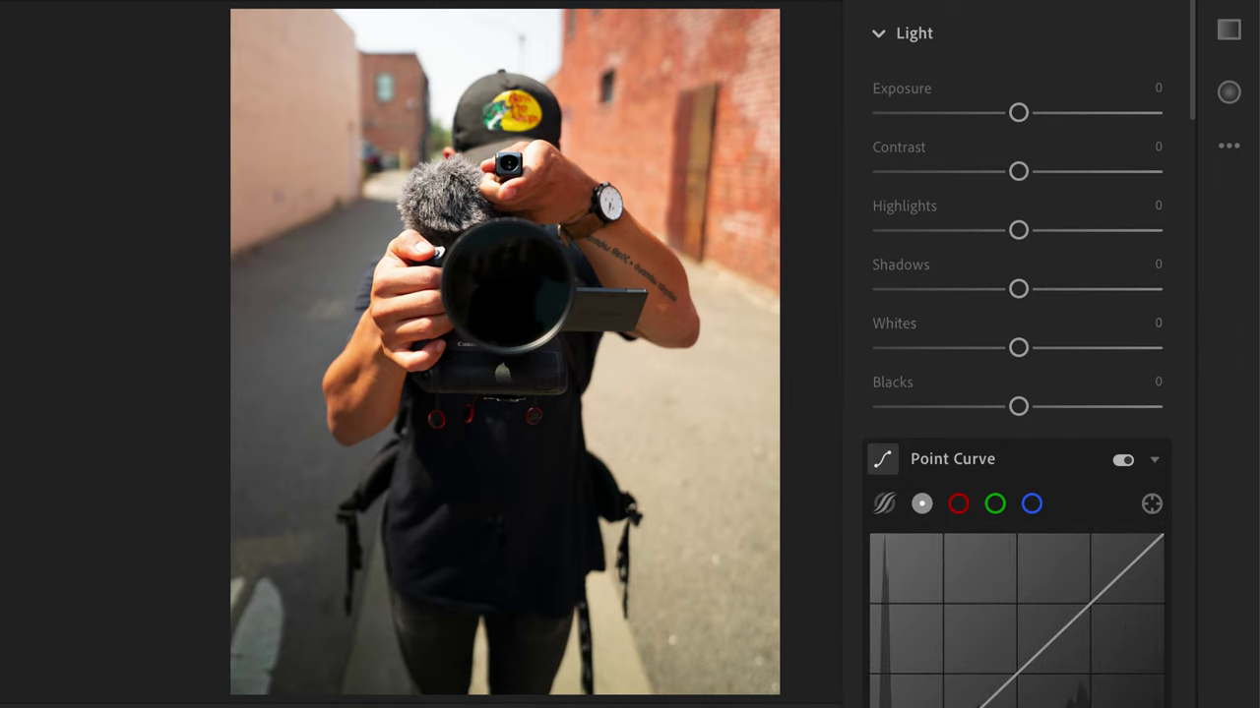
{"action": "left_click_drag", "start_coordinate": [1018, 171], "coordinate": [930, 174]}
{"action": "double_click", "coordinate": [930, 175]}
{"action": "left_click_drag", "start_coordinate": [1019, 179], "coordinate": [869, 183]}
{"action": "left_click_drag", "start_coordinate": [1017, 231], "coordinate": [910, 236]}
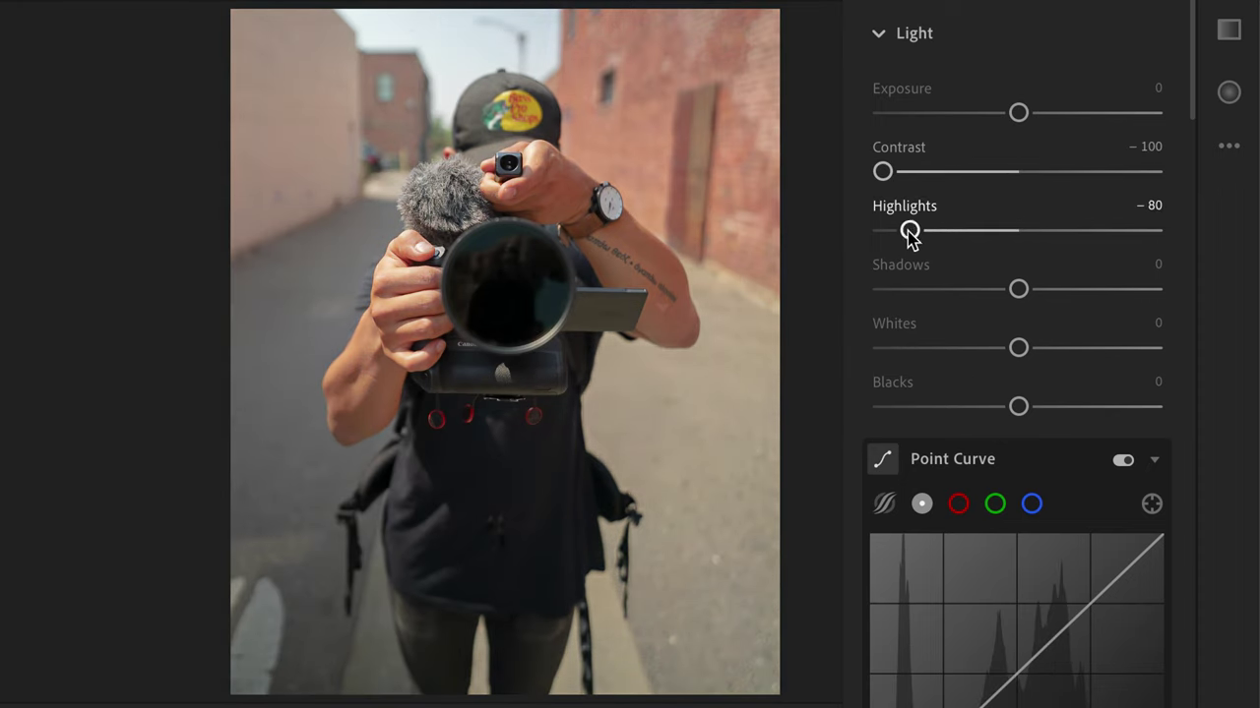
Step: Lift the black point of the point curve, lower its white point slightly and add an anchor point in the shadows
{"action": "scroll", "coordinate": [1049, 371], "scroll_direction": "down", "scroll_amount": 5}
{"action": "left_click_drag", "start_coordinate": [1020, 633], "coordinate": [1024, 632]}
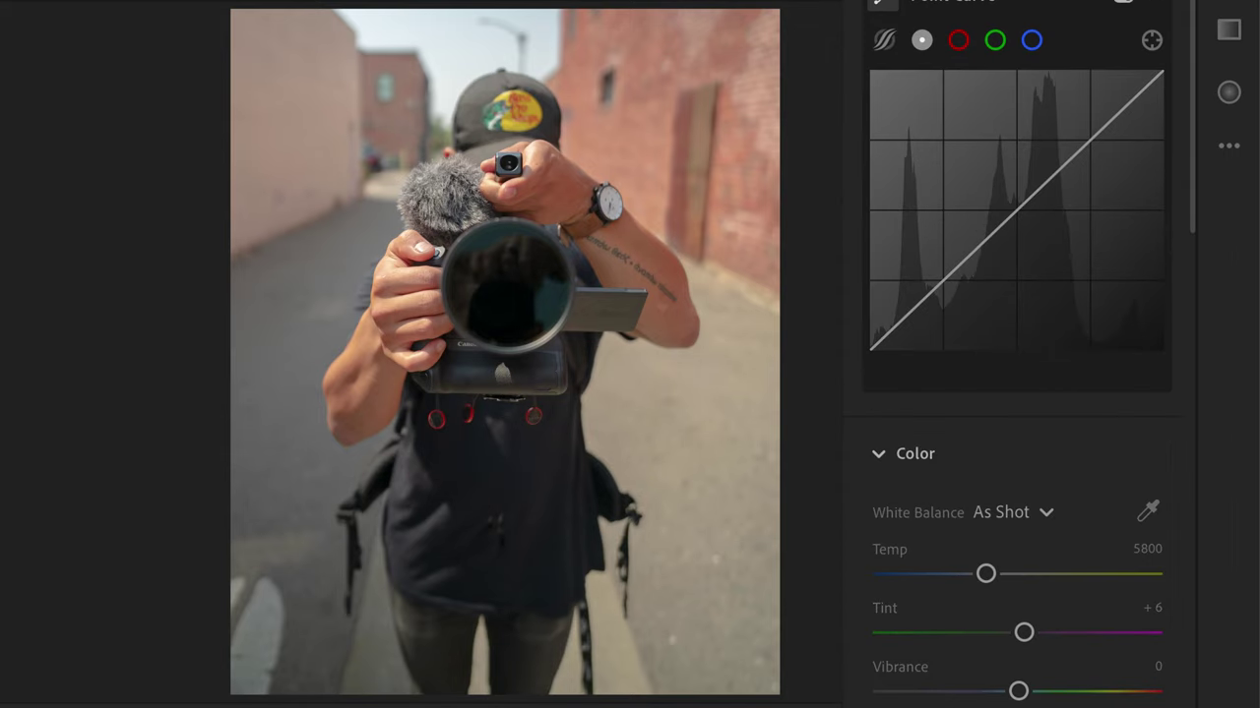
{"action": "left_click_drag", "start_coordinate": [870, 352], "coordinate": [870, 335]}
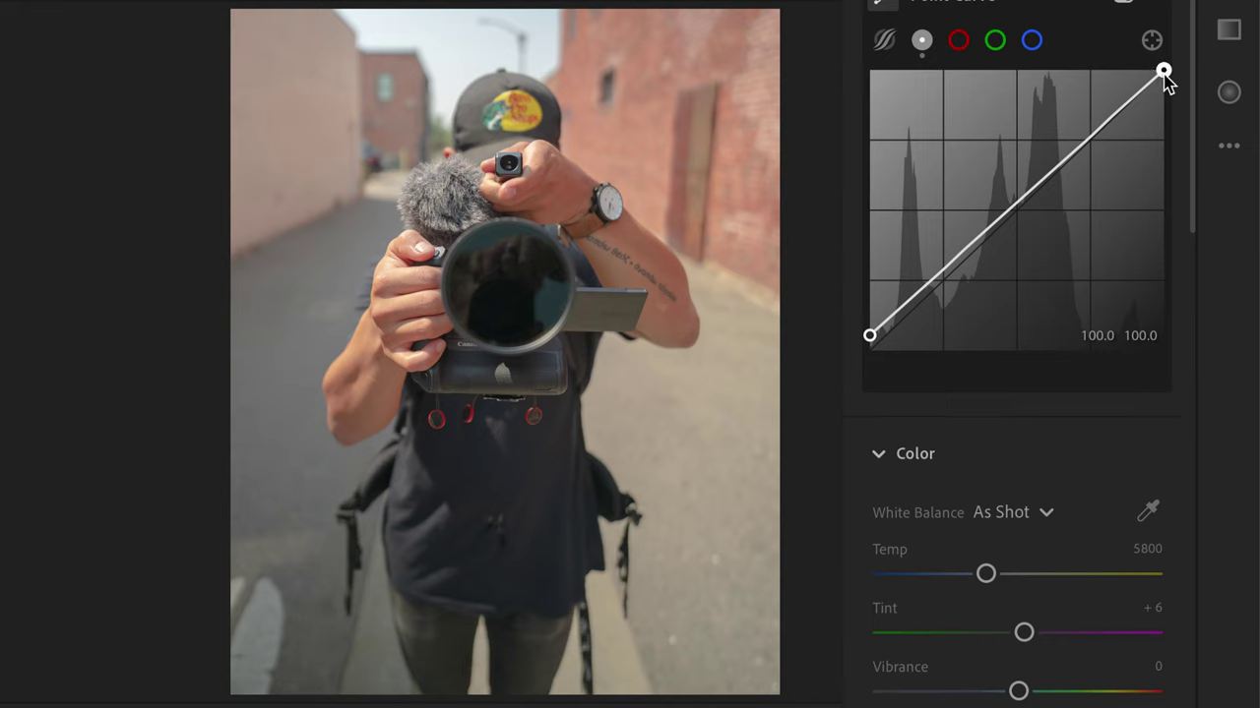
{"action": "left_click_drag", "start_coordinate": [1163, 71], "coordinate": [1163, 77]}
{"action": "left_click_drag", "start_coordinate": [897, 324], "coordinate": [905, 316]}
Step: Boost the overall saturation, then set Shadows to +67 and Blacks to -33
{"action": "scroll", "coordinate": [1001, 675], "scroll_direction": "down", "scroll_amount": 3}
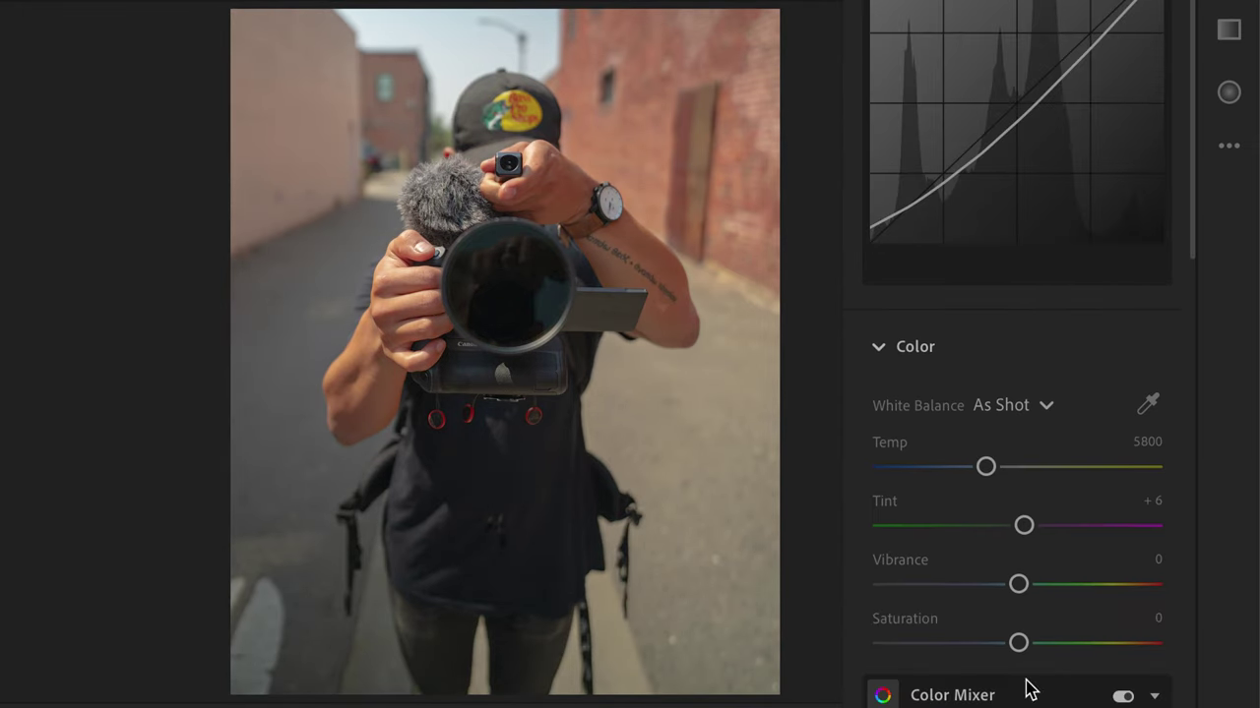
{"action": "left_click_drag", "start_coordinate": [1018, 641], "coordinate": [1076, 647]}
{"action": "left_click_drag", "start_coordinate": [1019, 290], "coordinate": [1109, 290]}
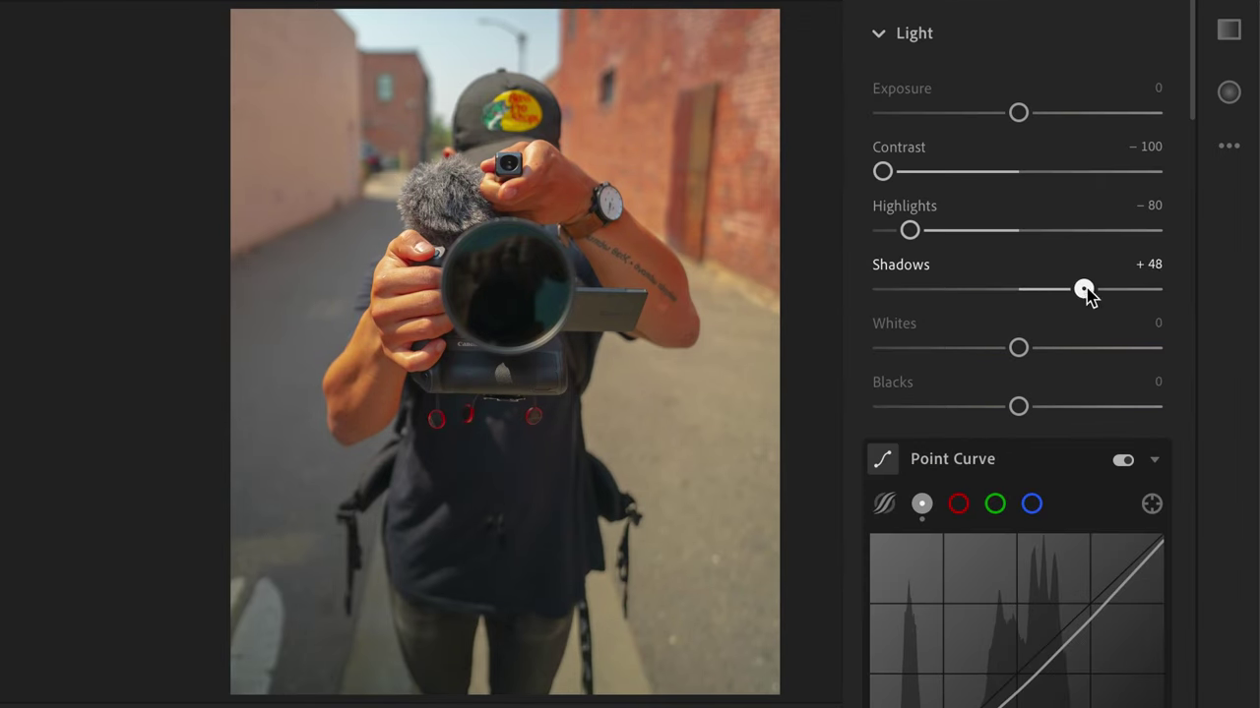
{"action": "scroll", "coordinate": [1107, 291], "scroll_direction": "down", "scroll_amount": 1}
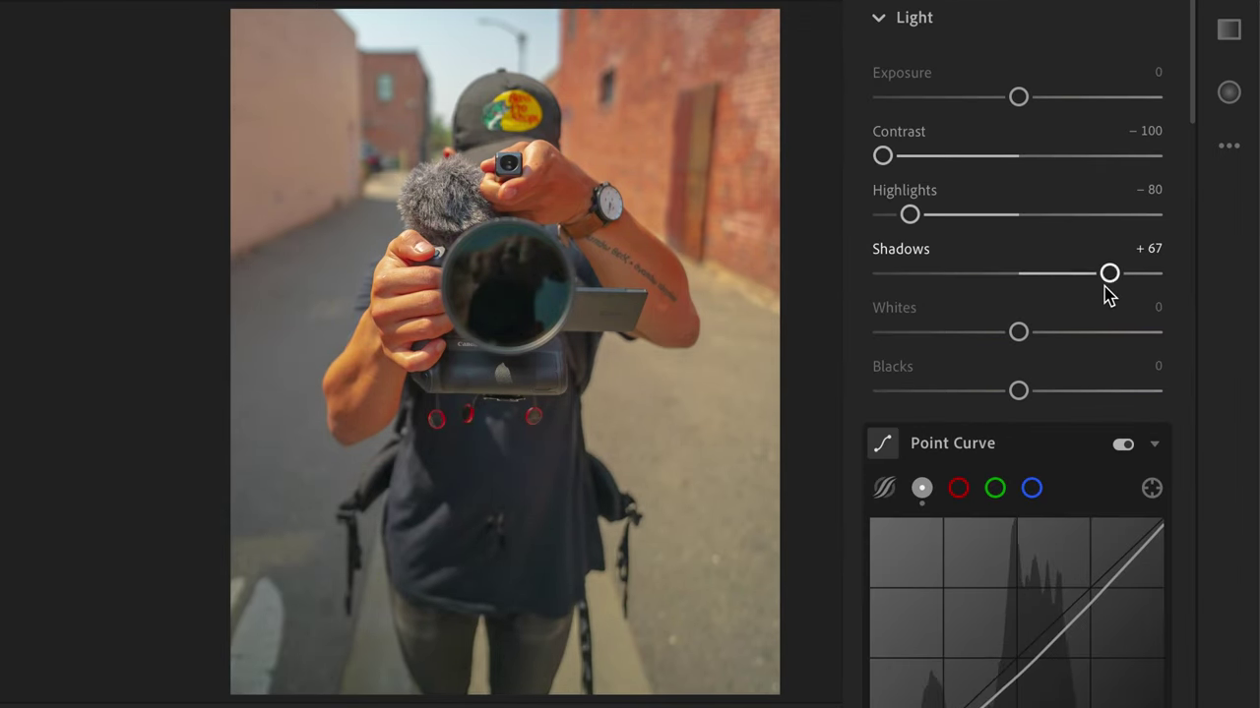
{"action": "left_click_drag", "start_coordinate": [1017, 383], "coordinate": [973, 385]}
Step: Set the overall saturation to +12 and the red saturation to -51 in the Color Mixer
{"action": "scroll", "coordinate": [973, 385], "scroll_direction": "down", "scroll_amount": 10}
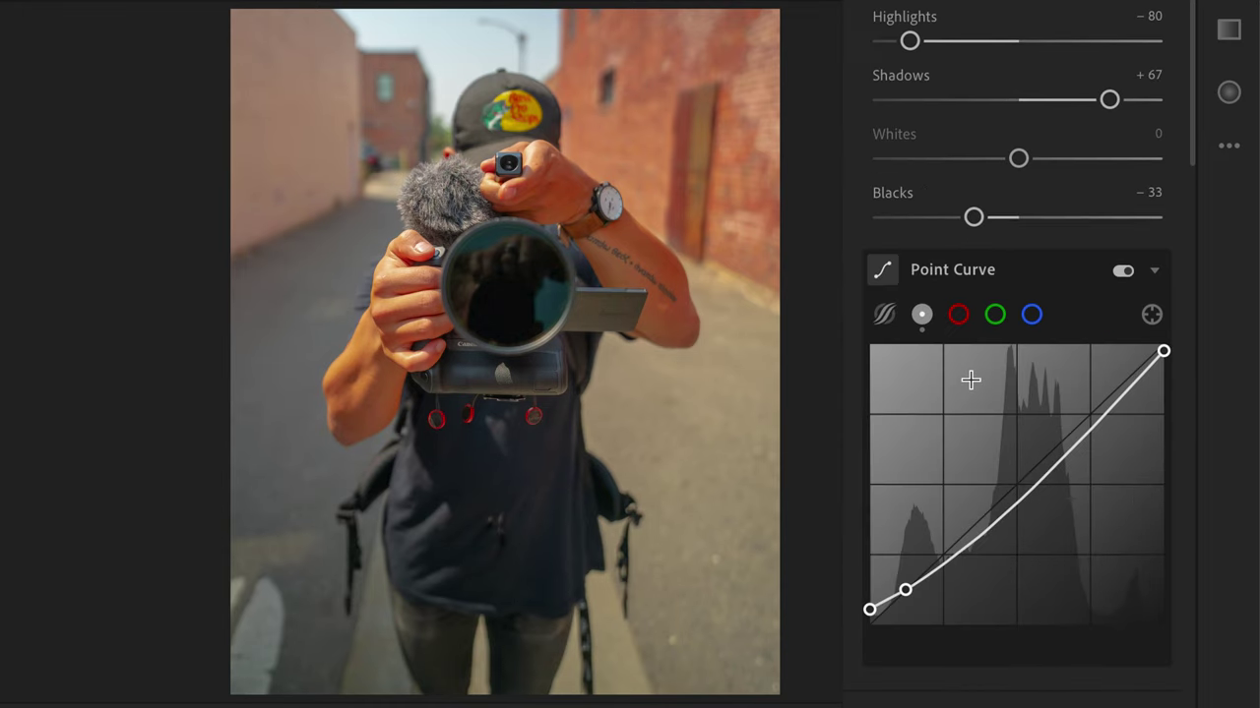
{"action": "scroll", "coordinate": [973, 387], "scroll_direction": "down", "scroll_amount": 6}
{"action": "left_click_drag", "start_coordinate": [1057, 476], "coordinate": [1031, 480]}
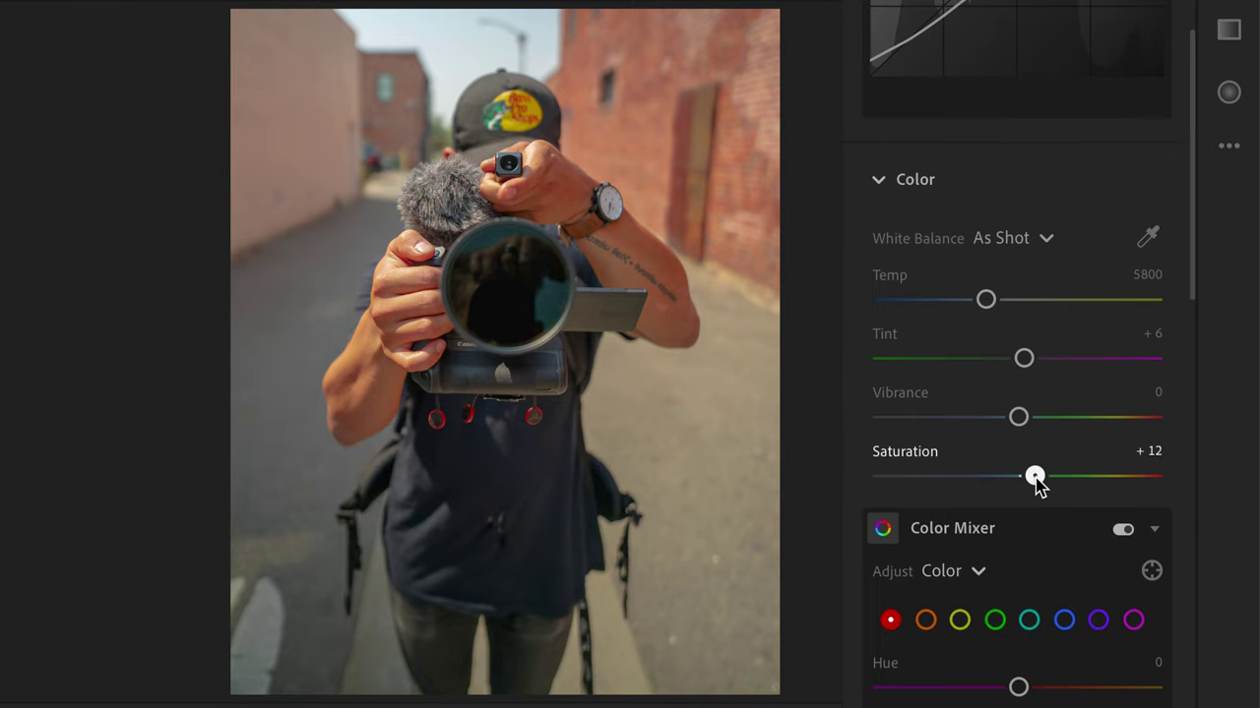
{"action": "scroll", "coordinate": [1034, 483], "scroll_direction": "down", "scroll_amount": 8}
{"action": "left_click_drag", "start_coordinate": [1017, 376], "coordinate": [950, 381]}
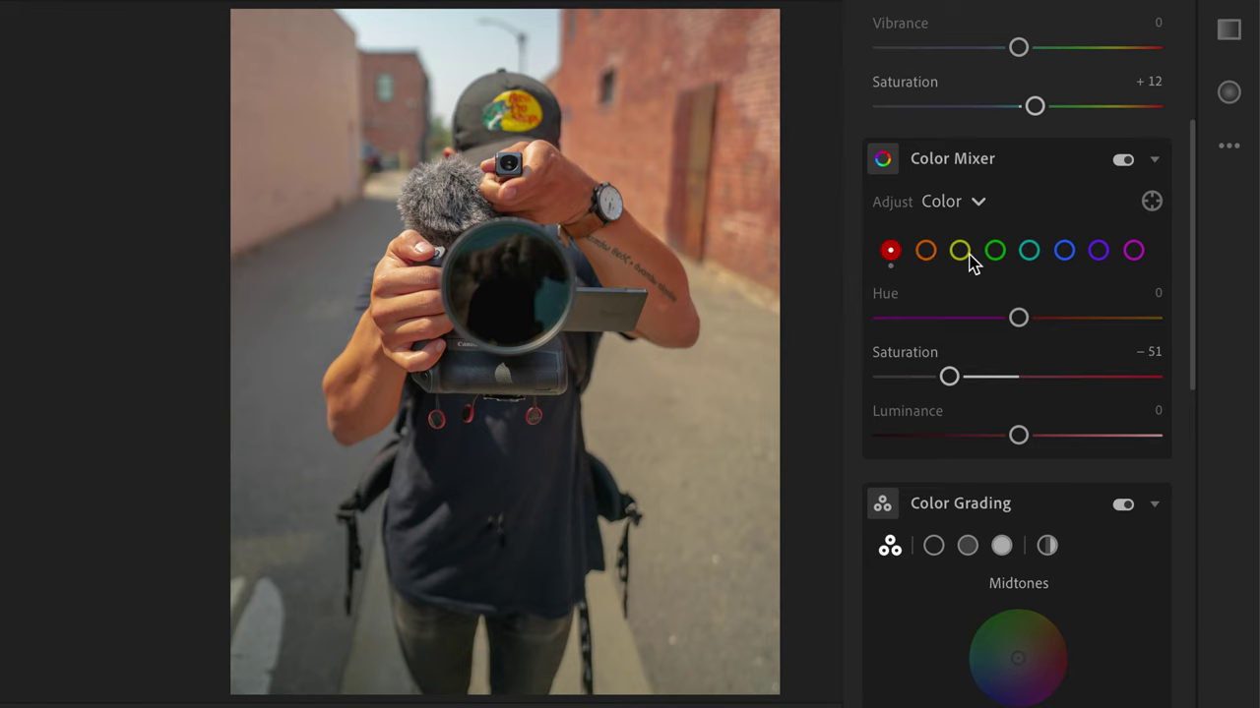
Step: Set the orange saturation to -27 and the yellow saturation to -29 in the Color Mixer
{"action": "left_click", "coordinate": [924, 254]}
{"action": "left_click_drag", "start_coordinate": [1019, 382], "coordinate": [982, 377]}
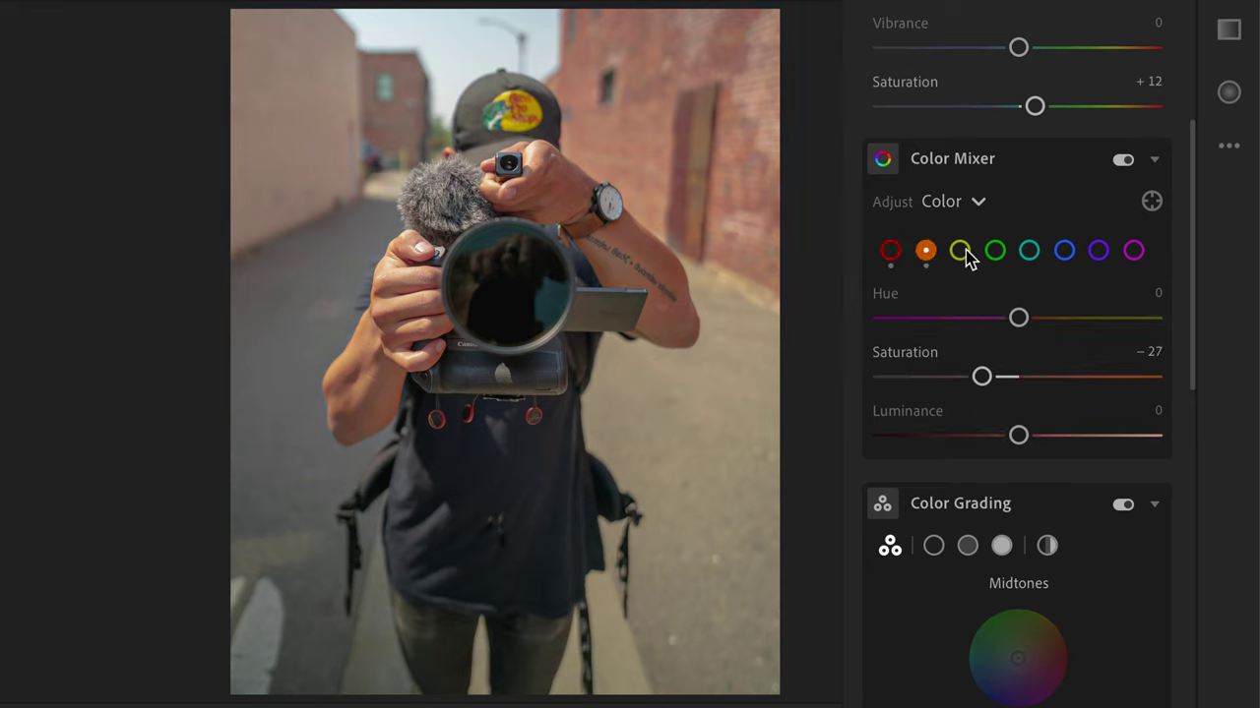
{"action": "left_click", "coordinate": [959, 251]}
{"action": "left_click_drag", "start_coordinate": [1018, 377], "coordinate": [978, 372]}
Step: Reduce the blue saturation to -29 in the Color Mixer
{"action": "scroll", "coordinate": [976, 368], "scroll_direction": "down", "scroll_amount": 1}
{"action": "scroll", "coordinate": [1028, 394], "scroll_direction": "down", "scroll_amount": 5}
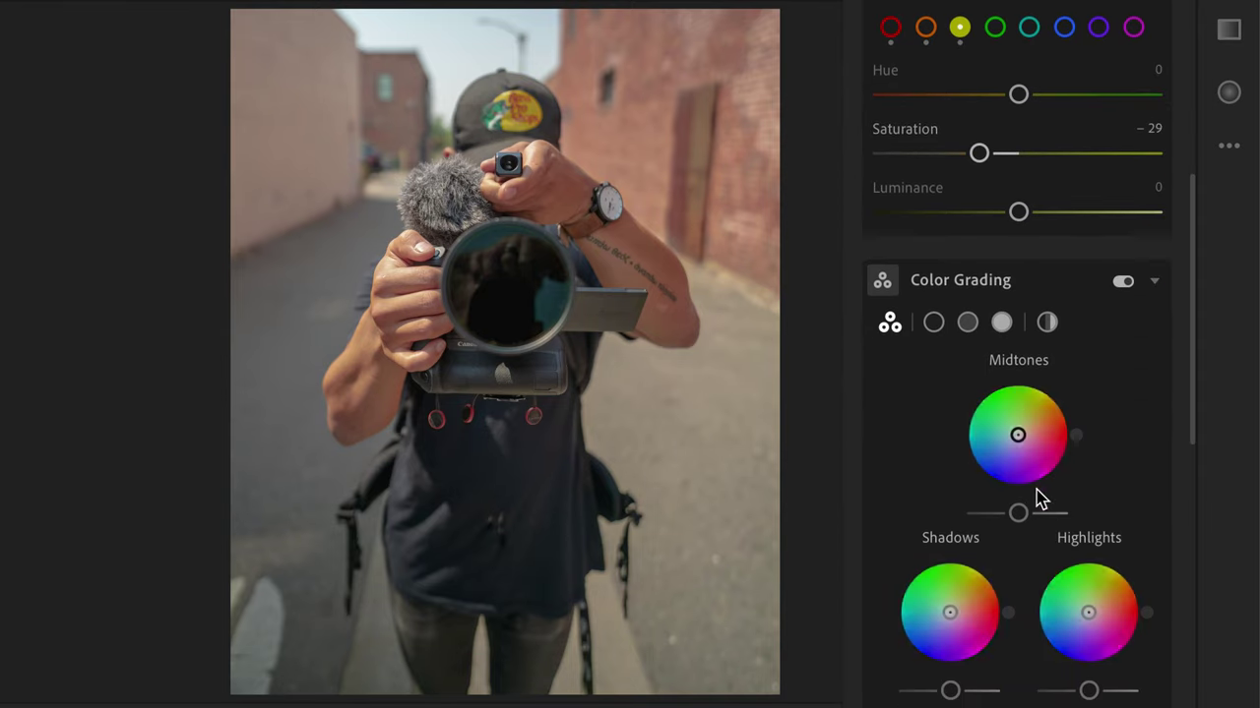
{"action": "left_click", "coordinate": [1064, 26]}
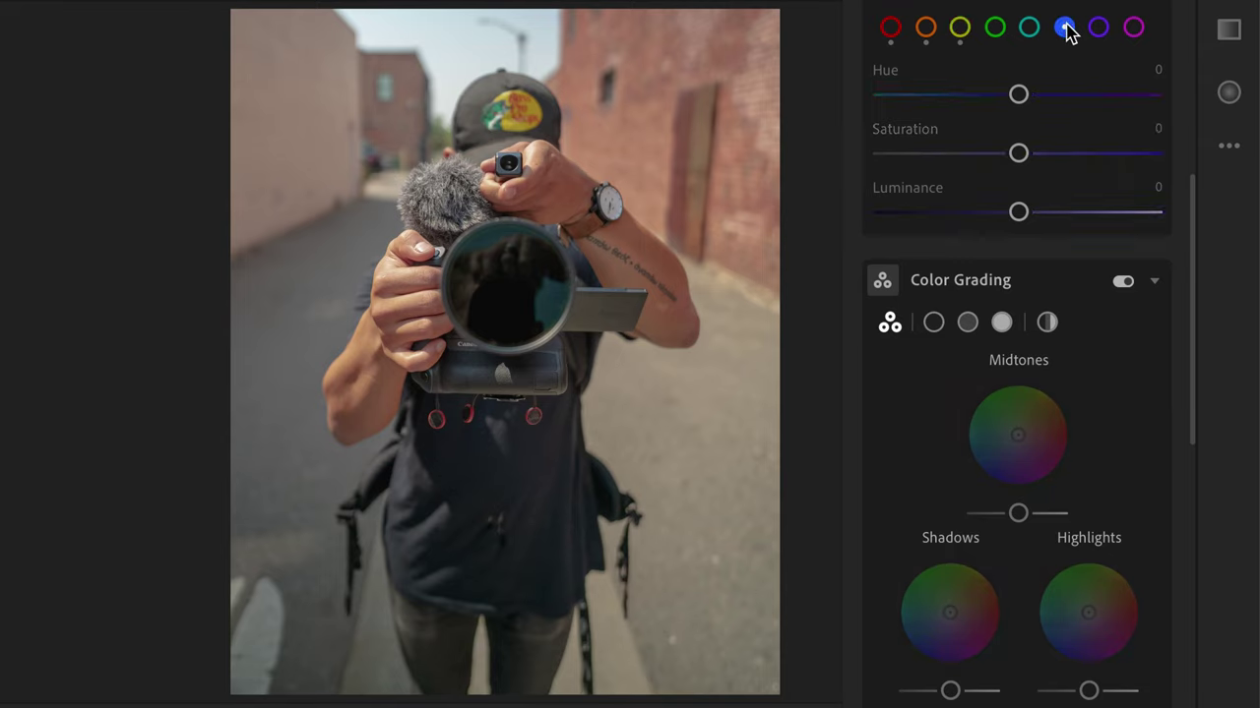
{"action": "left_click_drag", "start_coordinate": [1018, 154], "coordinate": [978, 155]}
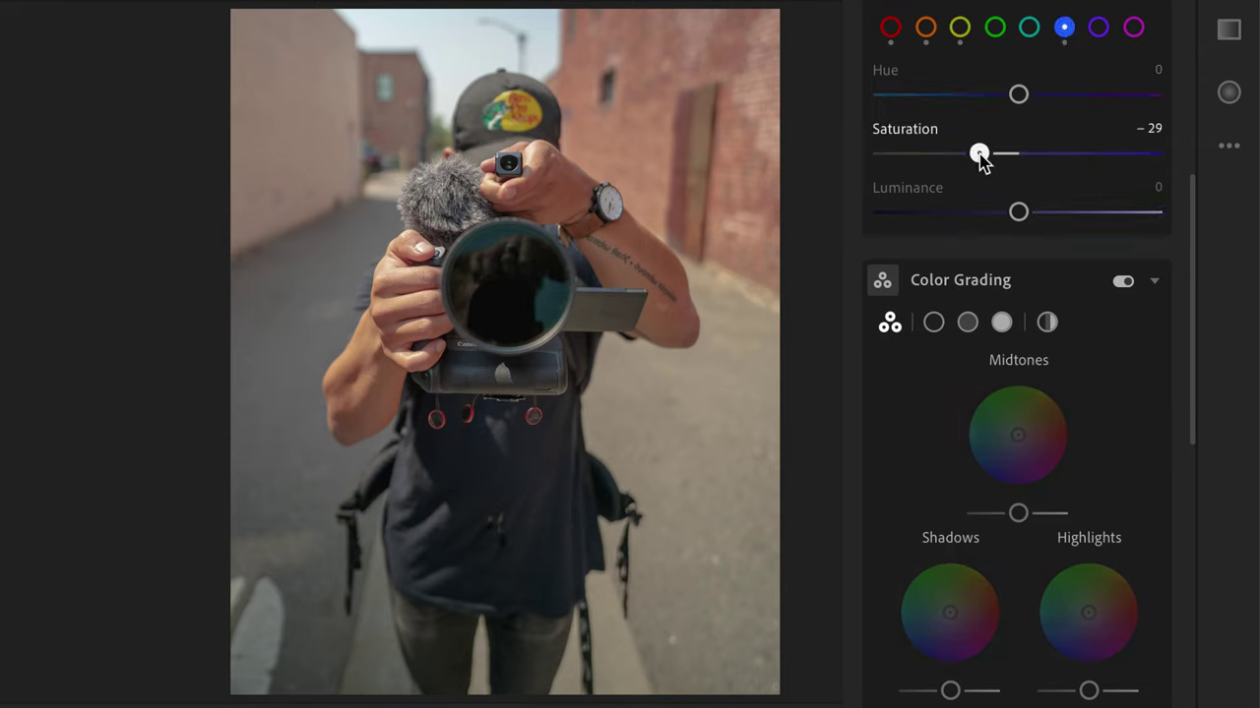
{"action": "left_click_drag", "start_coordinate": [1018, 95], "coordinate": [1013, 94]}
Step: Set the green saturation to +16 and the green luminance to +40 in the Color Mixer
{"action": "left_click", "coordinate": [996, 33]}
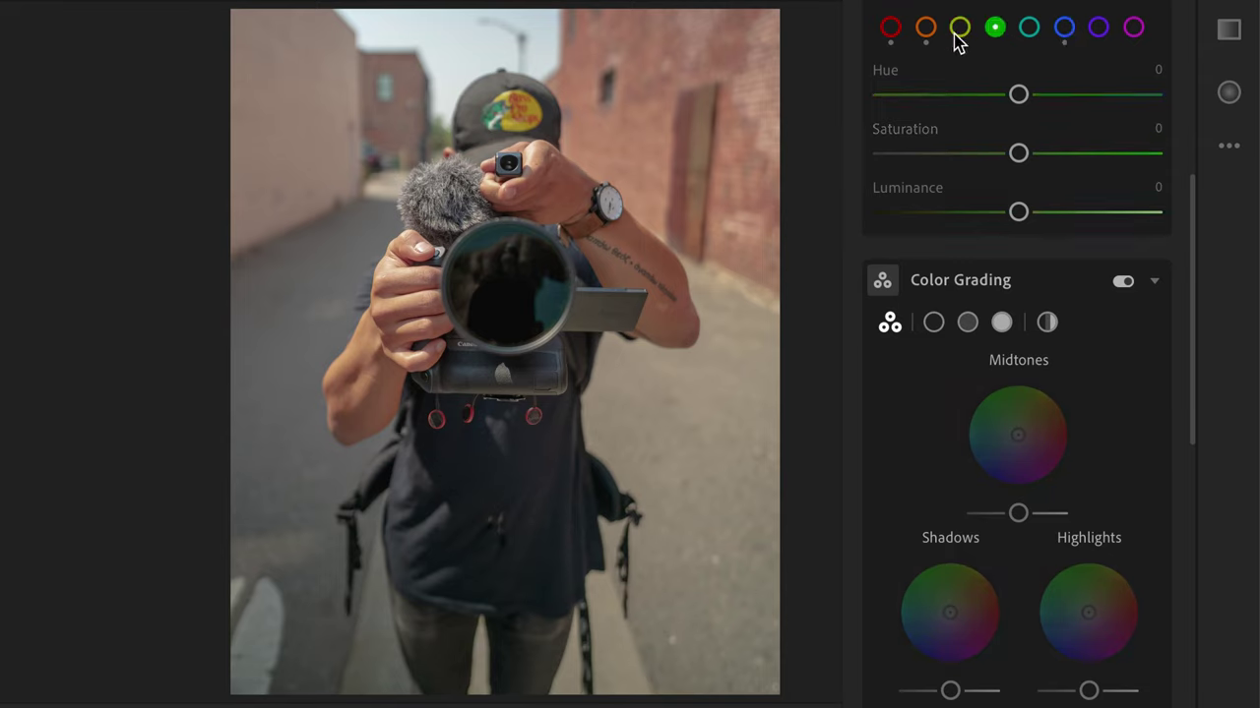
{"action": "left_click_drag", "start_coordinate": [1018, 154], "coordinate": [1040, 155]}
{"action": "left_click_drag", "start_coordinate": [1018, 212], "coordinate": [1072, 213]}
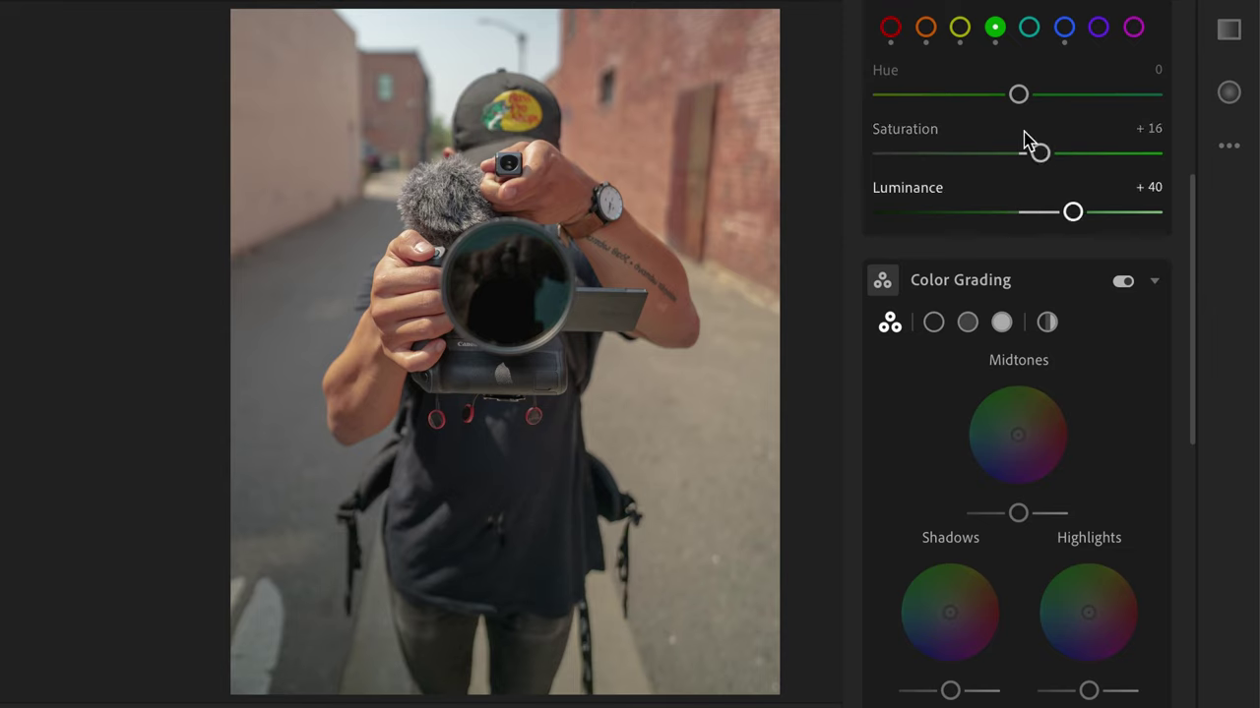
Step: Brighten the oranges to luminance +41 in the Color Mixer and raise the overall saturation to +27
{"action": "left_click", "coordinate": [925, 30]}
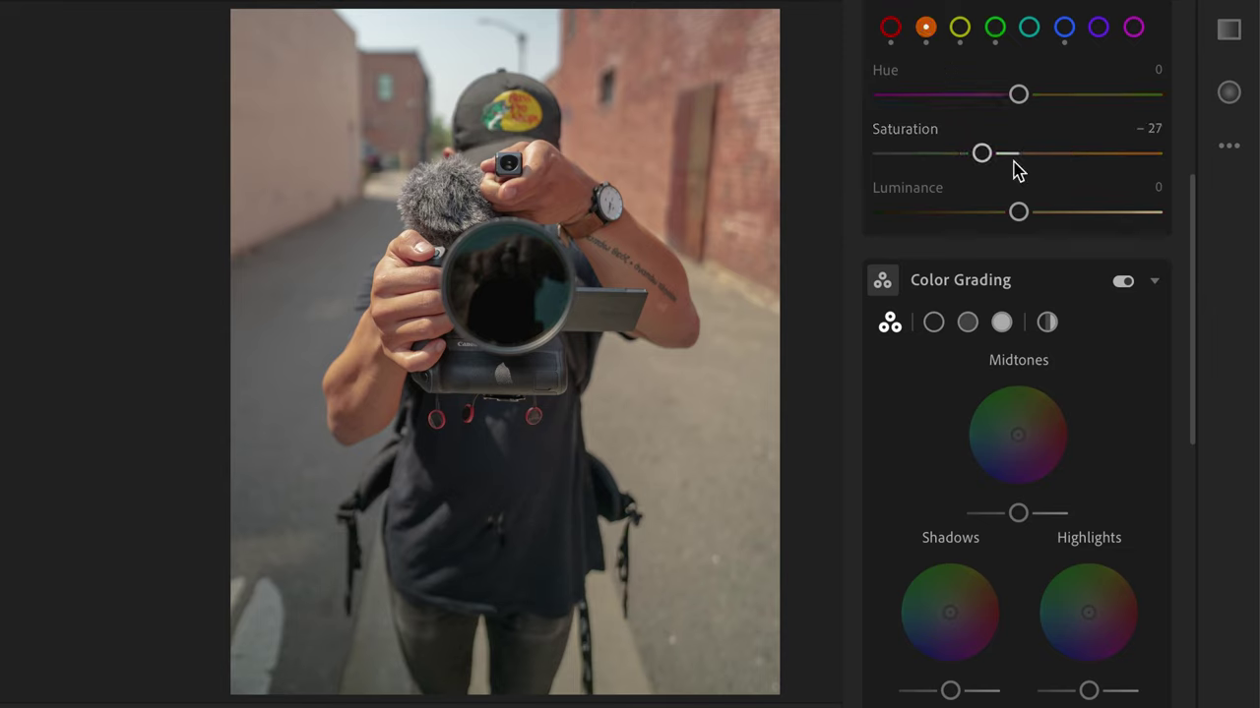
{"action": "left_click_drag", "start_coordinate": [1040, 216], "coordinate": [1076, 220]}
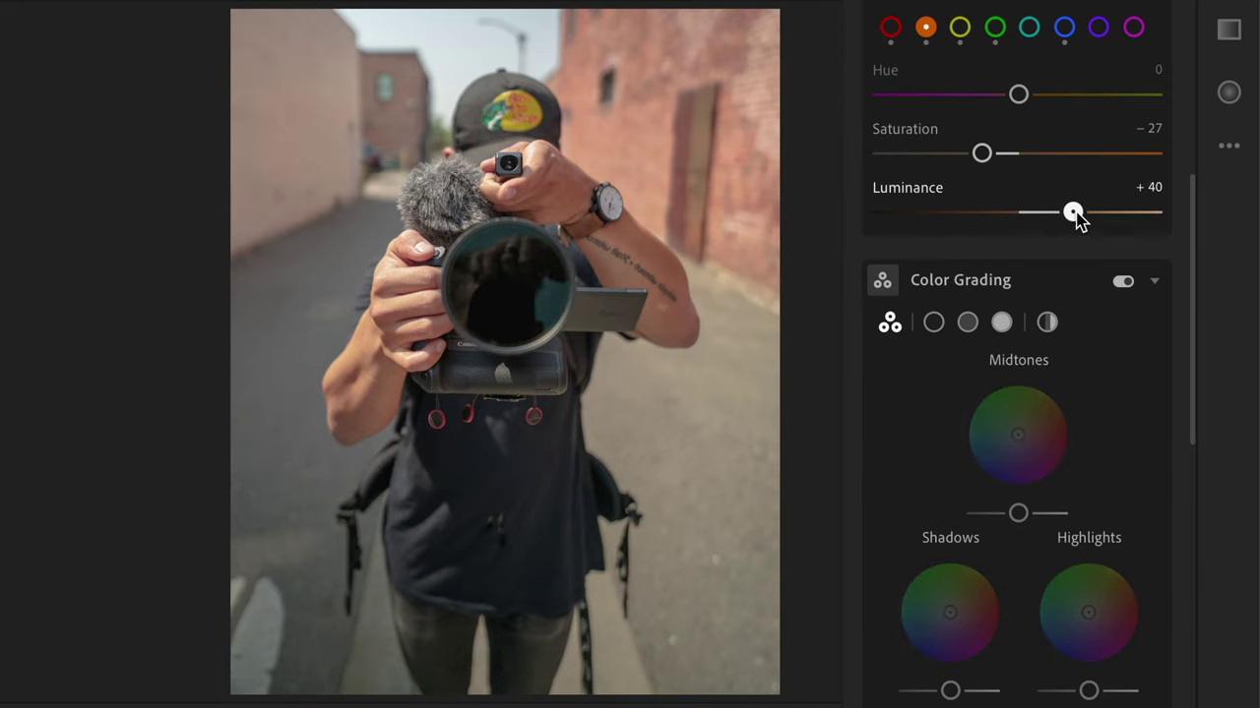
{"action": "scroll", "coordinate": [1073, 216], "scroll_direction": "up", "scroll_amount": 5}
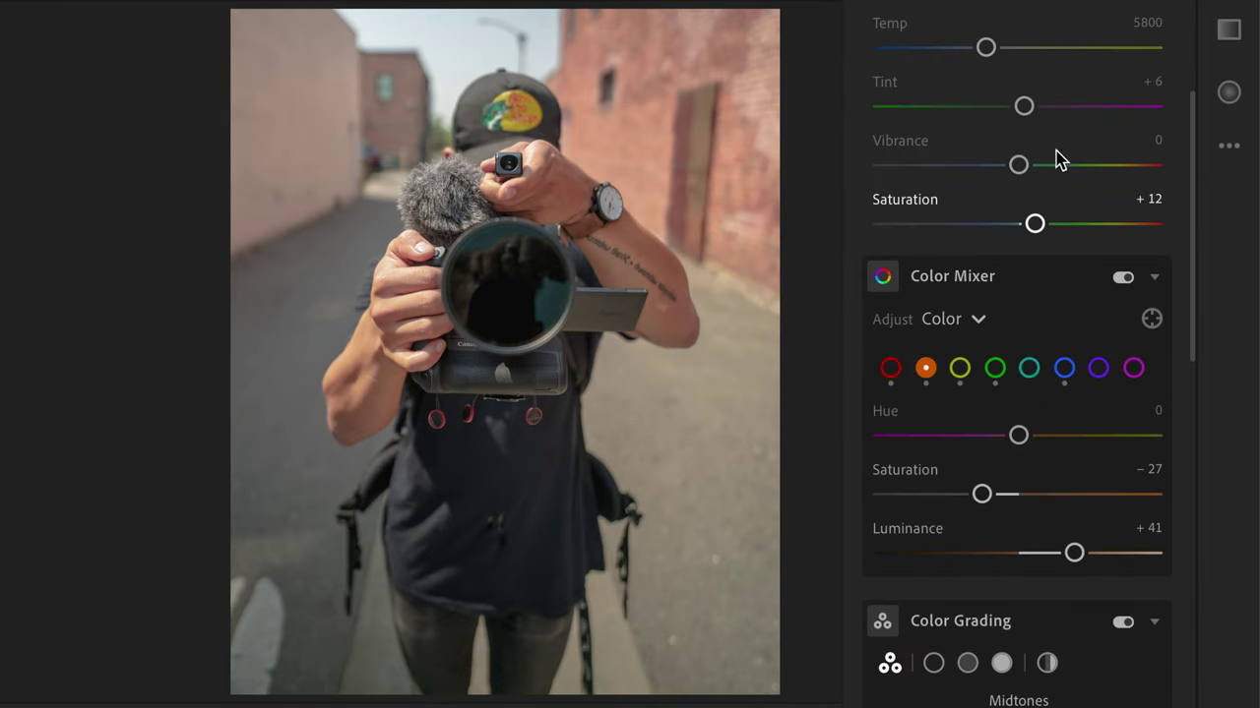
{"action": "left_click_drag", "start_coordinate": [1034, 227], "coordinate": [1047, 227]}
Step: Soften the photo by setting Texture to -32 and Clarity to -5
{"action": "scroll", "coordinate": [1017, 472], "scroll_direction": "down", "scroll_amount": 10}
{"action": "left_click_drag", "start_coordinate": [1018, 474], "coordinate": [973, 475]}
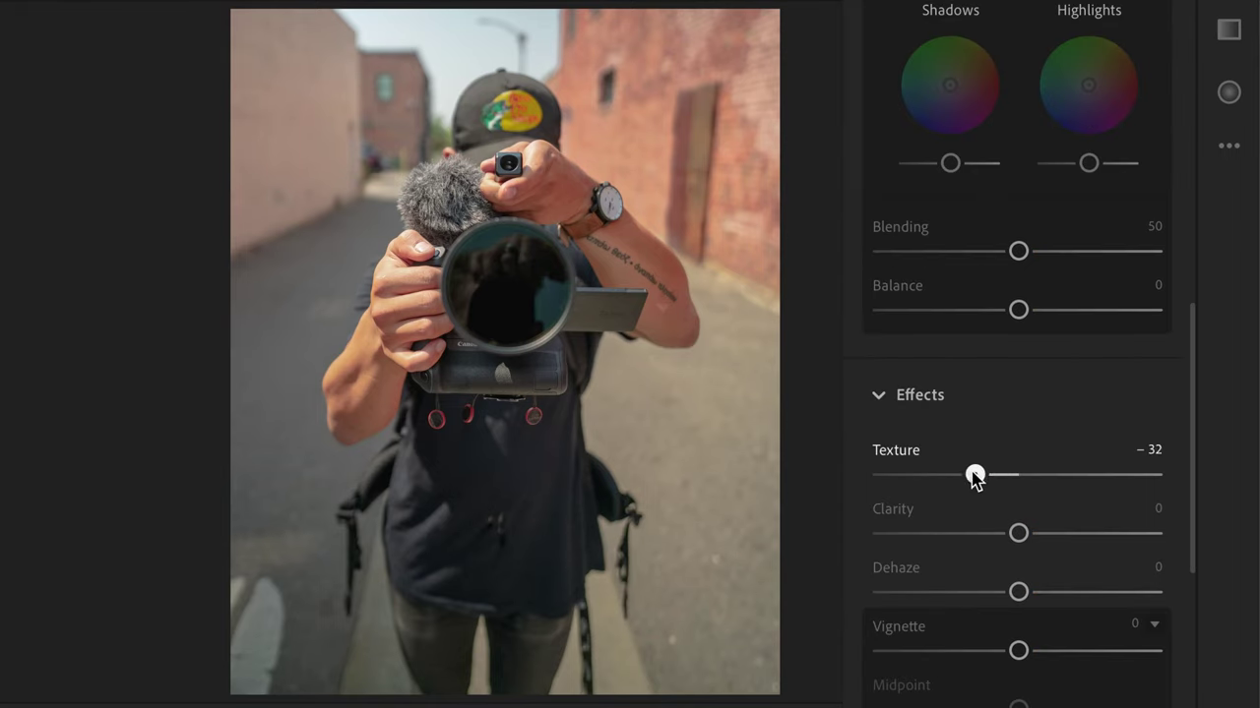
{"action": "scroll", "coordinate": [1019, 536], "scroll_direction": "down", "scroll_amount": 2}
{"action": "left_click_drag", "start_coordinate": [1018, 458], "coordinate": [1013, 463]}
{"action": "scroll", "coordinate": [1017, 469], "scroll_direction": "down", "scroll_amount": 2}
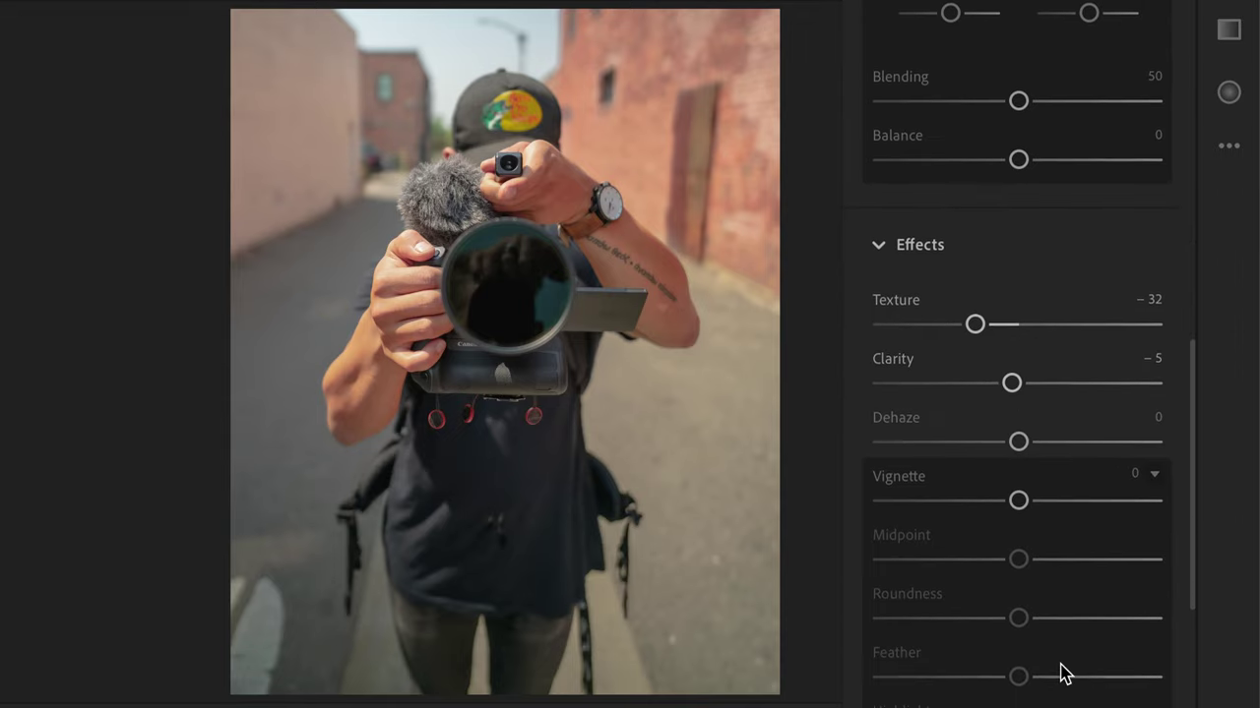
Step: Add film grain with an amount of 27 and increase the grain size
{"action": "scroll", "coordinate": [1063, 675], "scroll_direction": "down", "scroll_amount": 2}
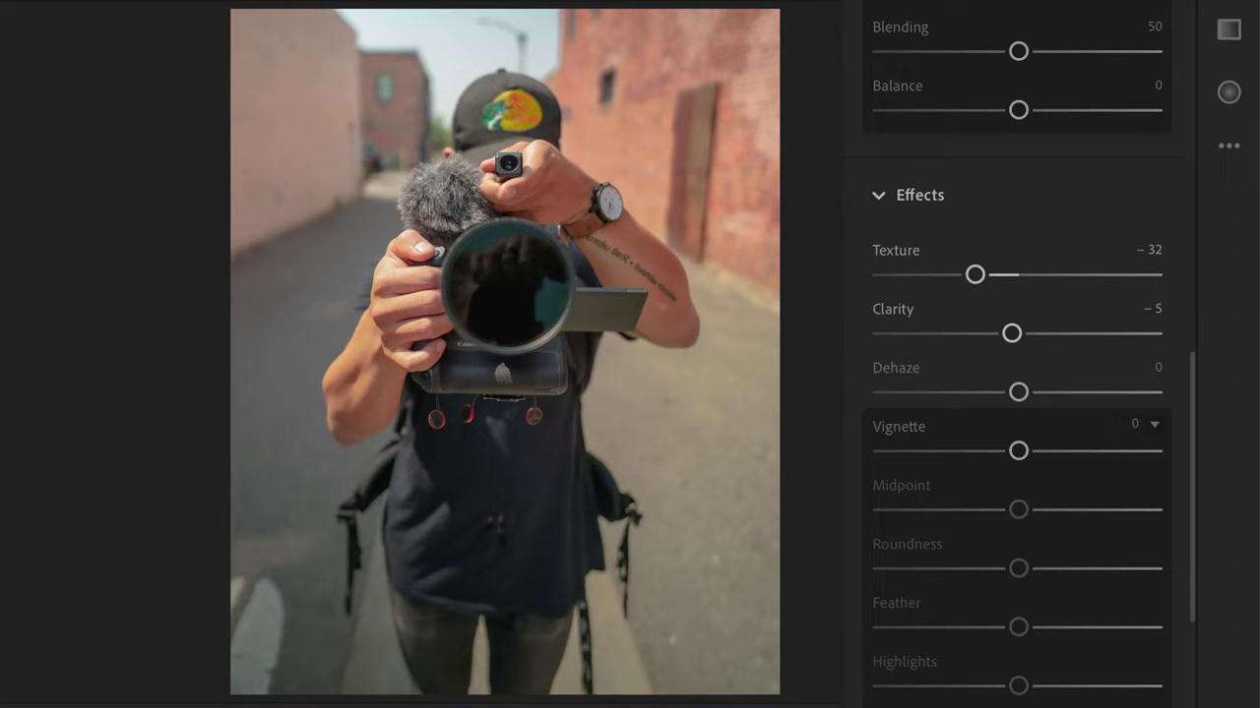
{"action": "scroll", "coordinate": [984, 694], "scroll_direction": "down", "scroll_amount": 5}
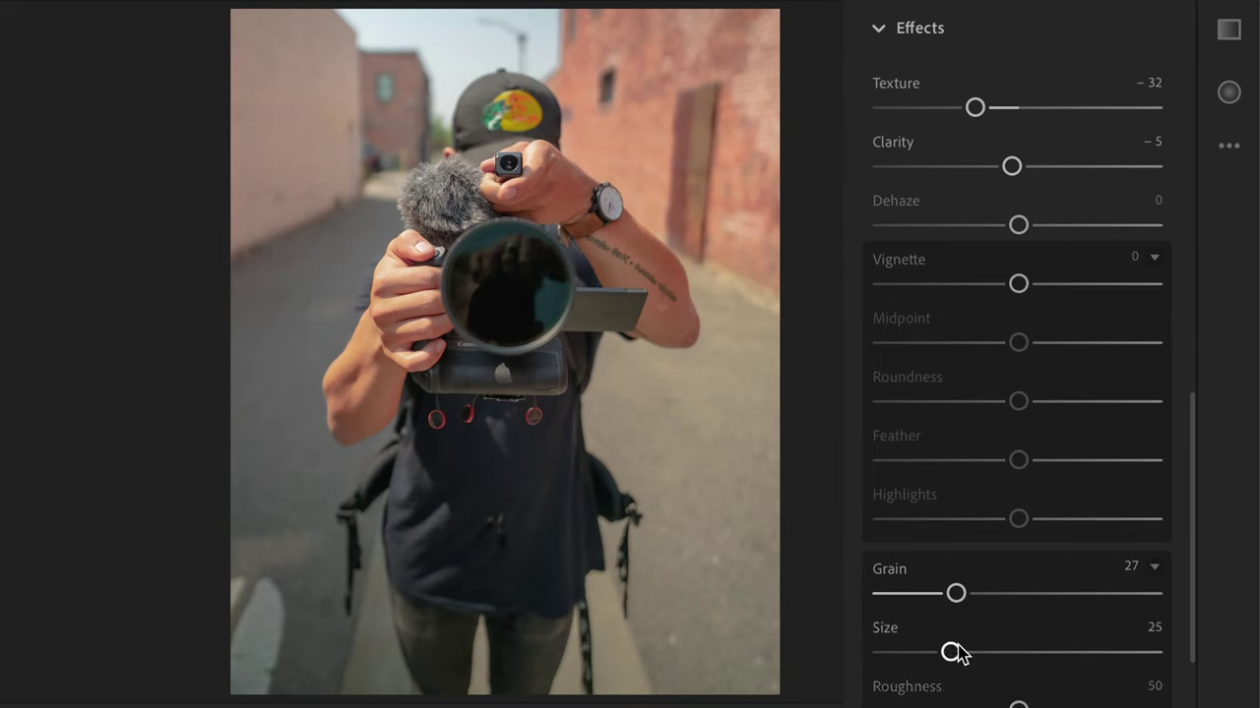
{"action": "left_click_drag", "start_coordinate": [950, 652], "coordinate": [985, 653]}
Step: Darken the photo's edges with a vignette of -15
{"action": "scroll", "coordinate": [999, 470], "scroll_direction": "up", "scroll_amount": 20}
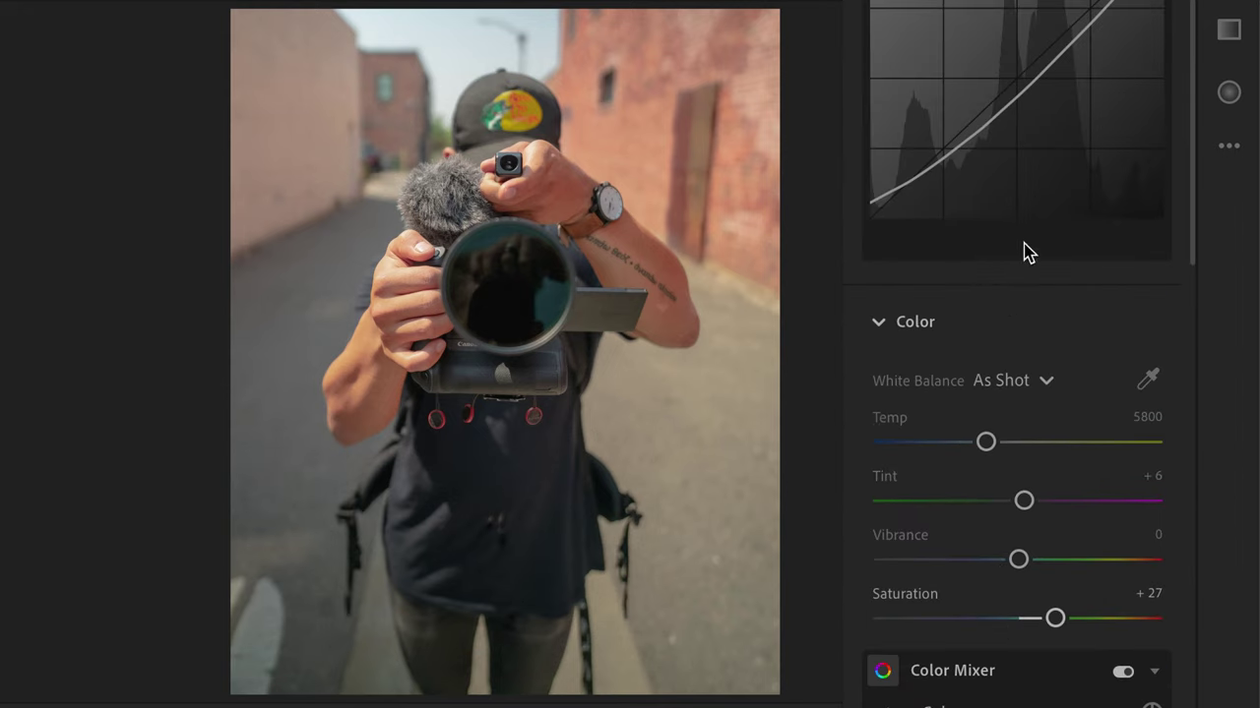
{"action": "scroll", "coordinate": [1023, 246], "scroll_direction": "up", "scroll_amount": 1}
{"action": "scroll", "coordinate": [1023, 310], "scroll_direction": "down", "scroll_amount": 20}
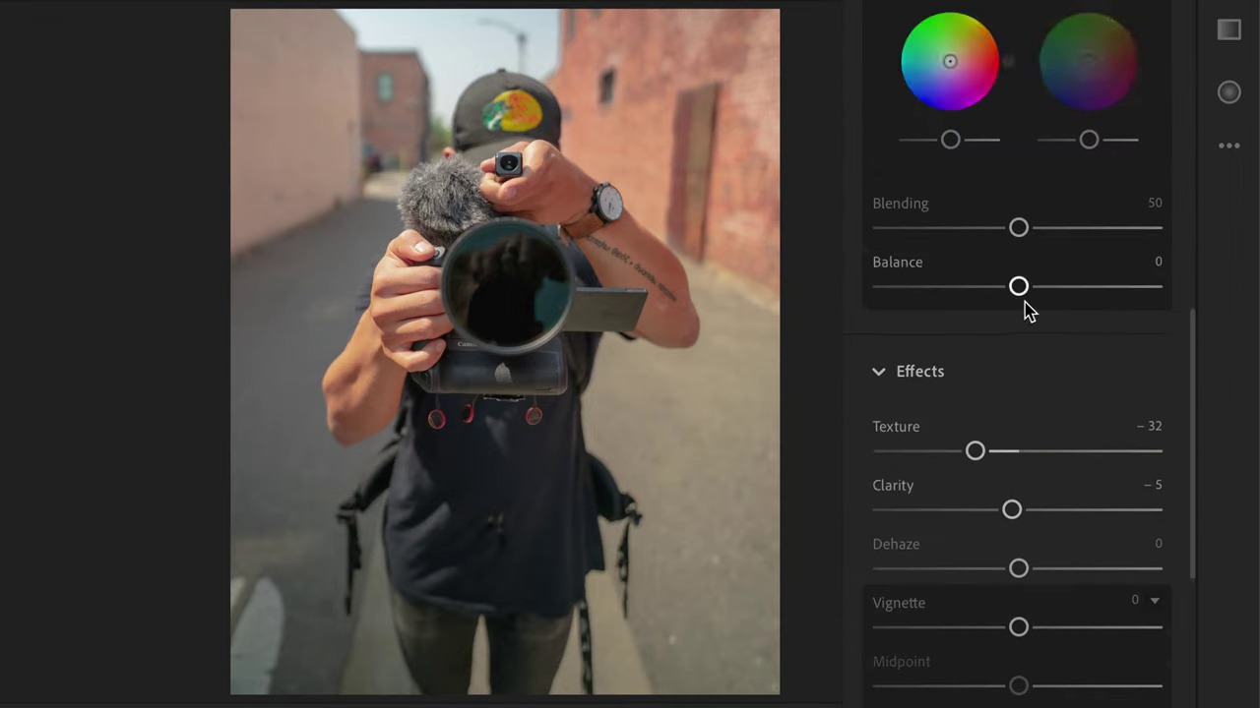
{"action": "mouse_move", "coordinate": [1019, 545]}
{"action": "left_mouse_down"}
{"action": "mouse_move", "coordinate": [990, 542]}
{"action": "mouse_move", "coordinate": [999, 546]}
{"action": "left_mouse_up"}
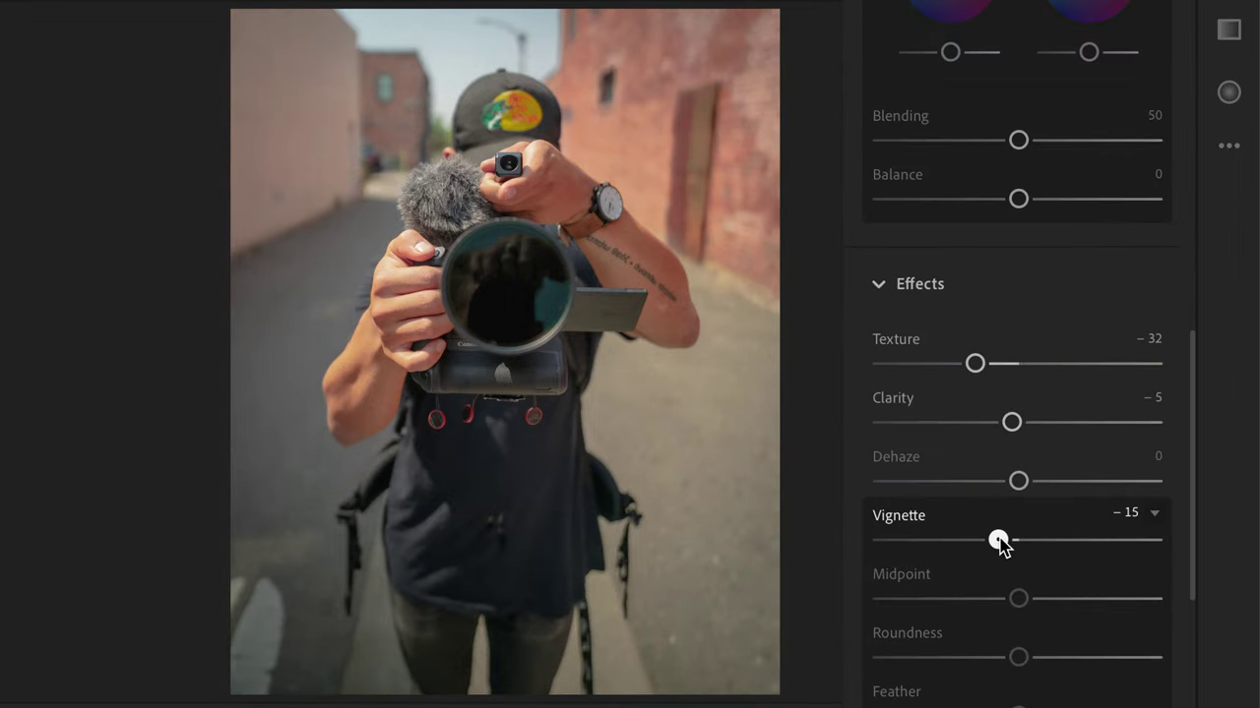
Step: Shift the white balance toward green by setting Tint to -5
{"action": "scroll", "coordinate": [1046, 286], "scroll_direction": "up", "scroll_amount": 15}
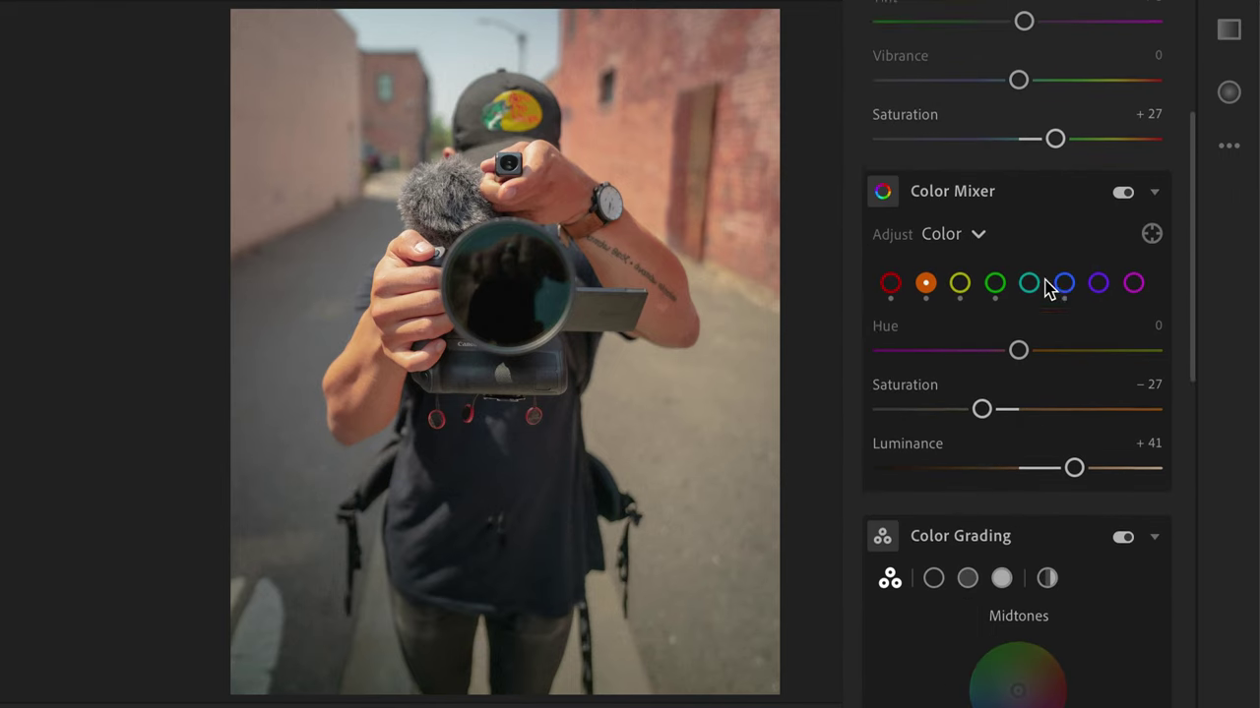
{"action": "scroll", "coordinate": [1029, 515], "scroll_direction": "down", "scroll_amount": 3}
{"action": "scroll", "coordinate": [1029, 514], "scroll_direction": "up", "scroll_amount": 4}
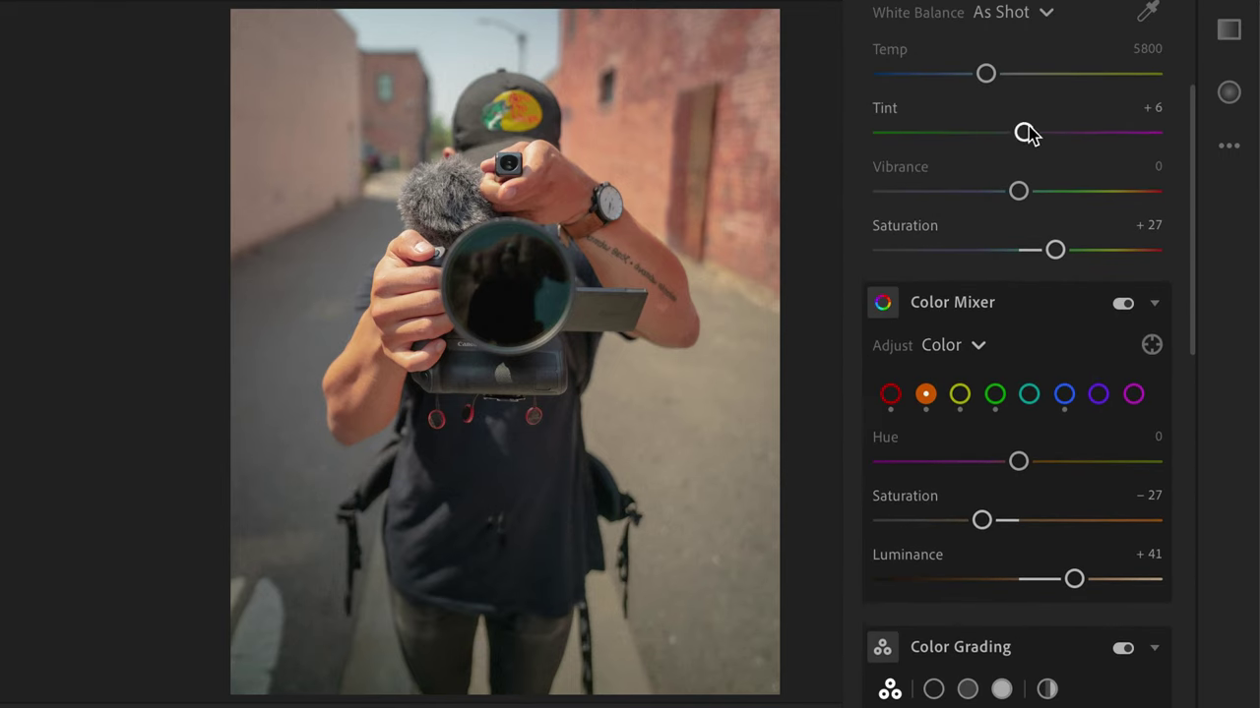
{"action": "left_click_drag", "start_coordinate": [1024, 133], "coordinate": [1018, 132]}
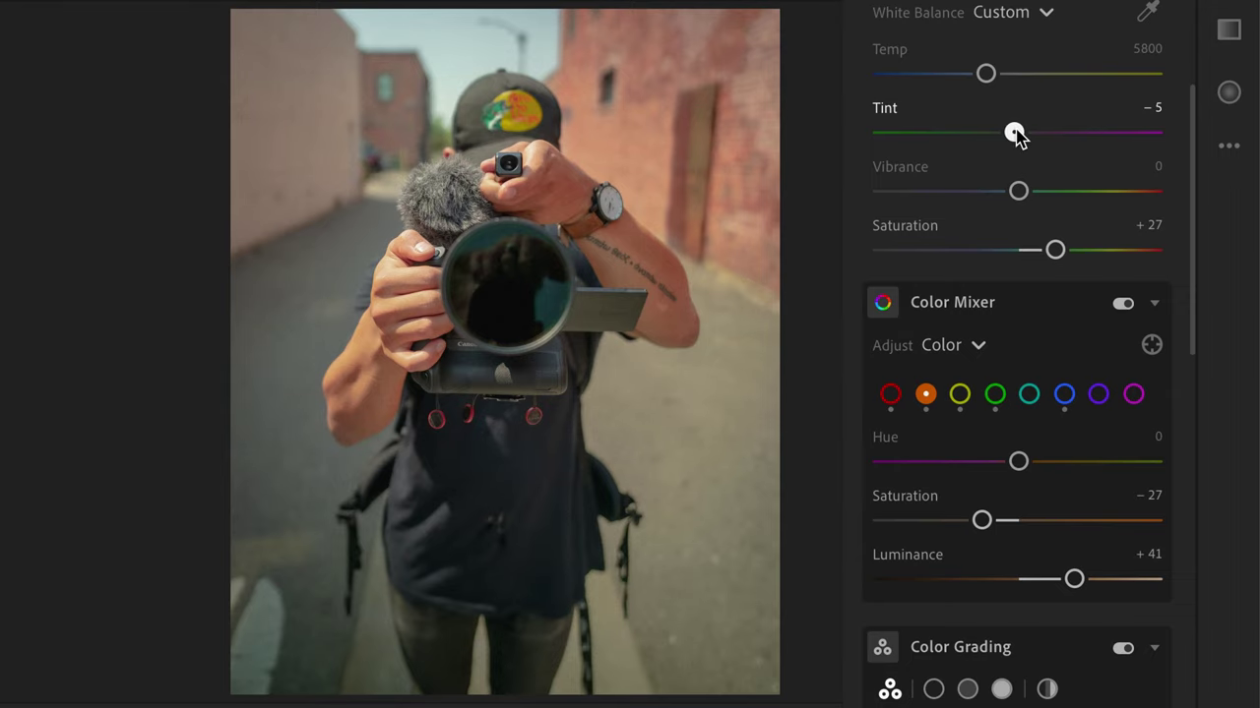
Step: Fine-tune the point curve and raise the exposure slightly
{"action": "scroll", "coordinate": [1016, 137], "scroll_direction": "down", "scroll_amount": 4}
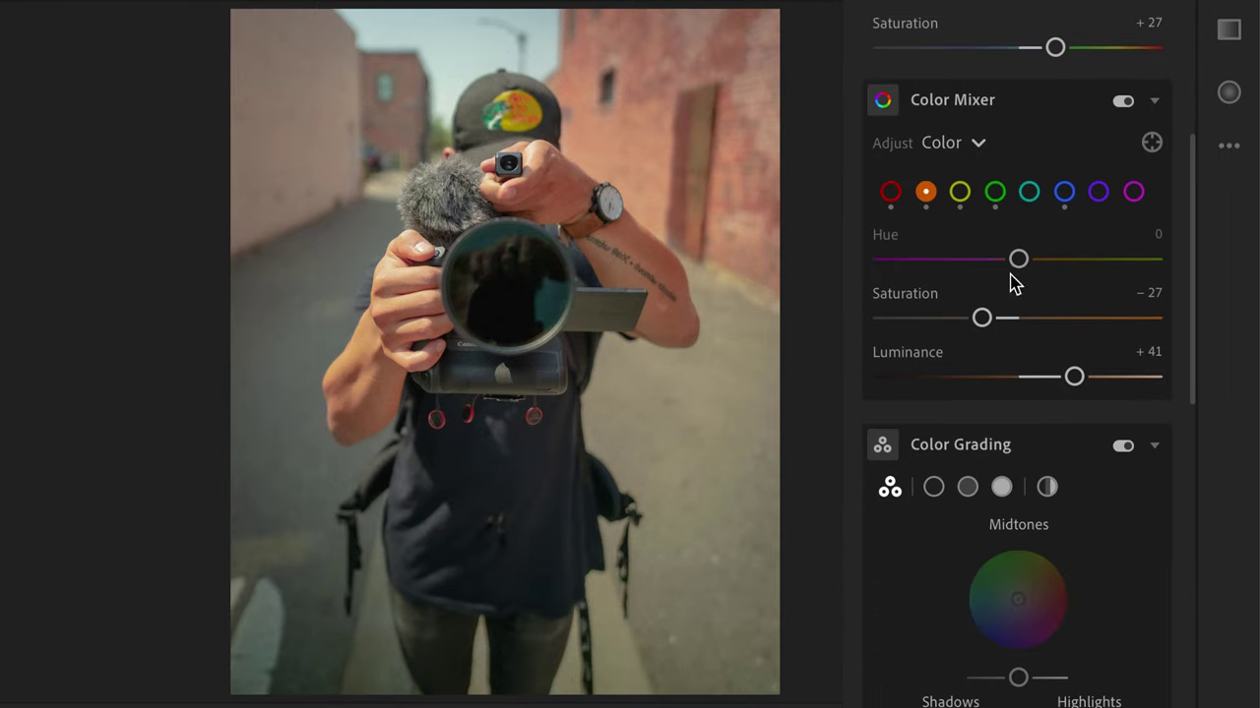
{"action": "scroll", "coordinate": [1006, 304], "scroll_direction": "down", "scroll_amount": 2}
{"action": "scroll", "coordinate": [1007, 304], "scroll_direction": "up", "scroll_amount": 2}
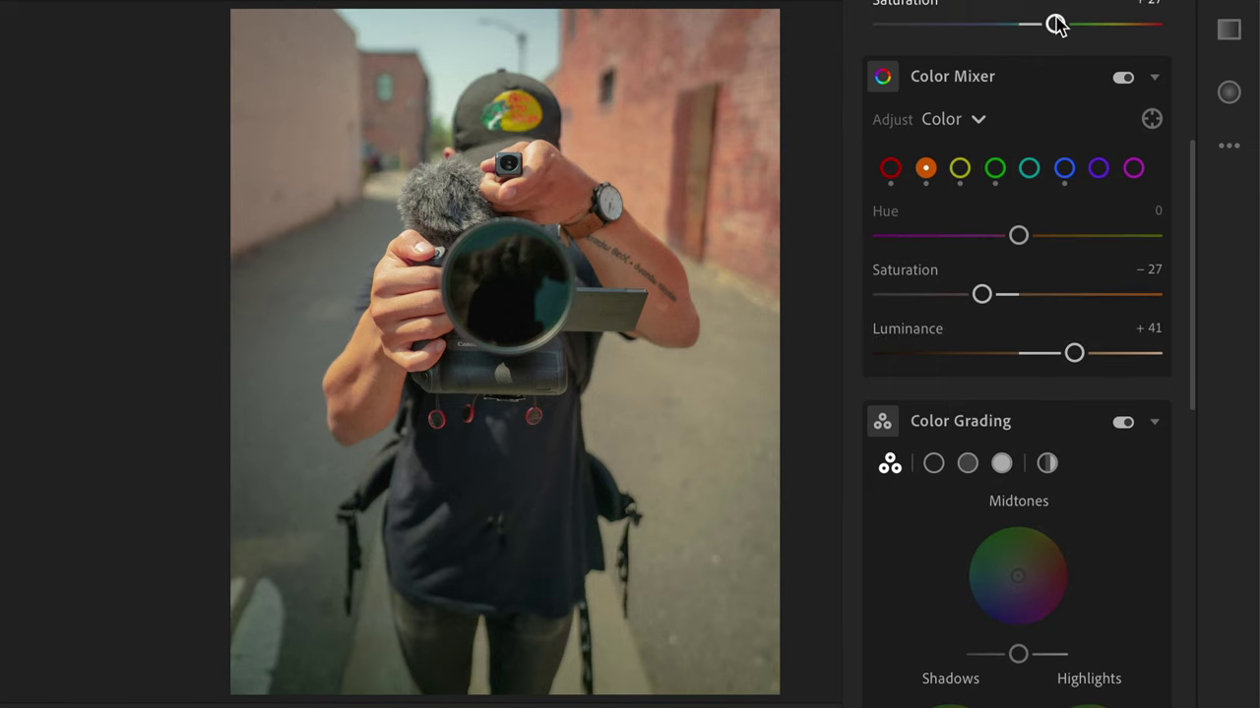
{"action": "scroll", "coordinate": [1043, 40], "scroll_direction": "up", "scroll_amount": 10}
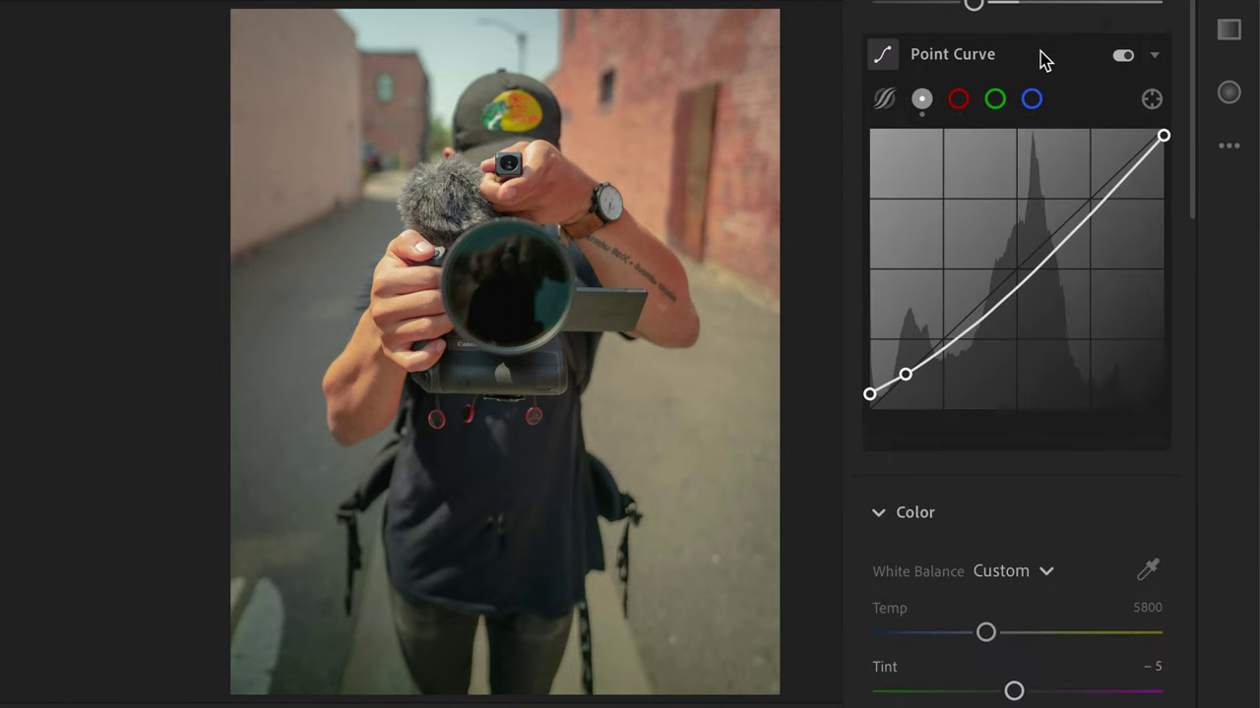
{"action": "mouse_move", "coordinate": [992, 372]}
{"action": "left_mouse_down"}
{"action": "mouse_move", "coordinate": [998, 340]}
{"action": "mouse_move", "coordinate": [987, 337]}
{"action": "mouse_move", "coordinate": [1024, 356]}
{"action": "mouse_move", "coordinate": [988, 351]}
{"action": "left_mouse_up"}
{"action": "scroll", "coordinate": [1023, 359], "scroll_direction": "up", "scroll_amount": 5}
{"action": "left_click_drag", "start_coordinate": [1018, 112], "coordinate": [1032, 115]}
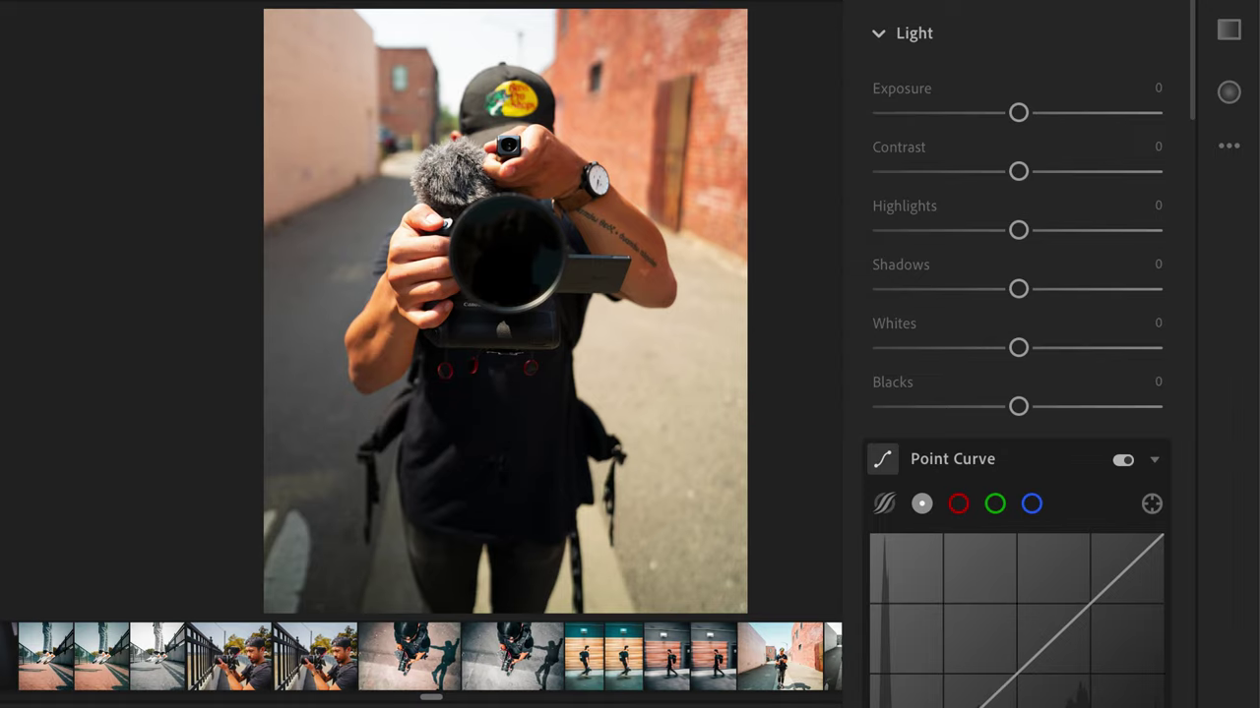
Step: Hide the filmstrip to enlarge the view of the unedited portrait
{"action": "key", "text": "/"}
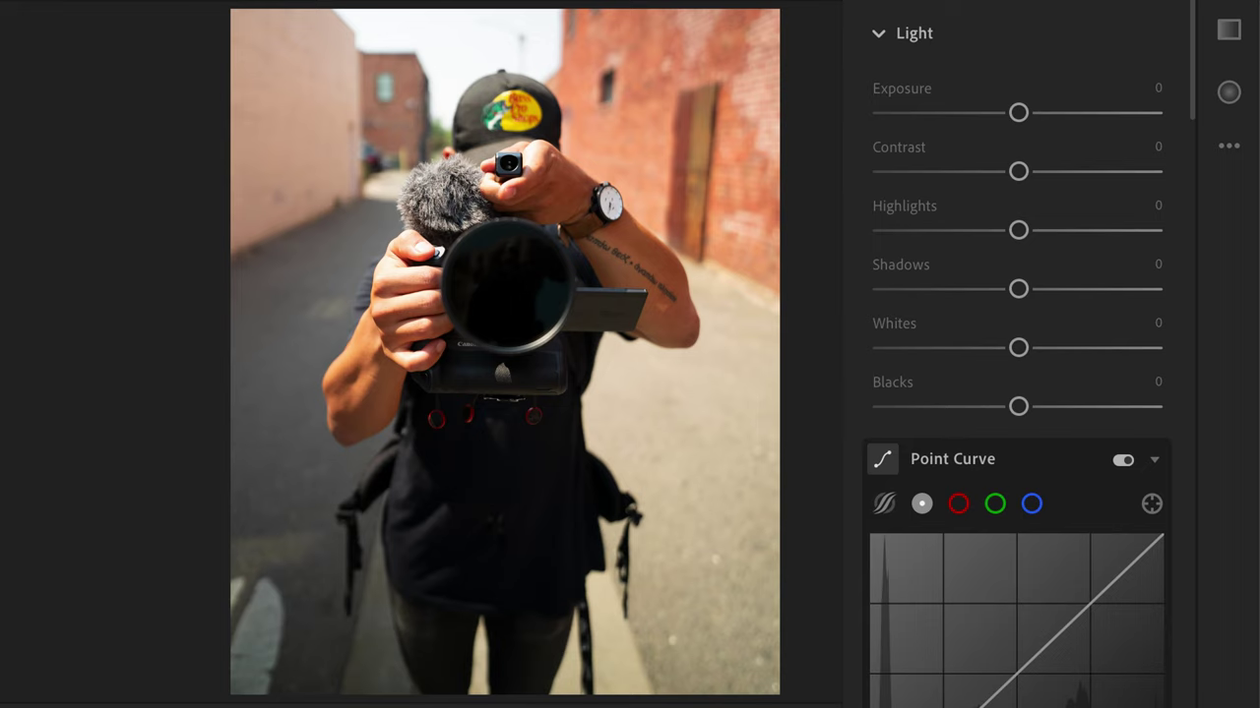
Step: Set the portrait's Exposure to +0.02, Contrast to -2, Highlights to -12, Shadows to +28 and Whites to -14
{"action": "left_click_drag", "start_coordinate": [1019, 112], "coordinate": [1019, 112]}
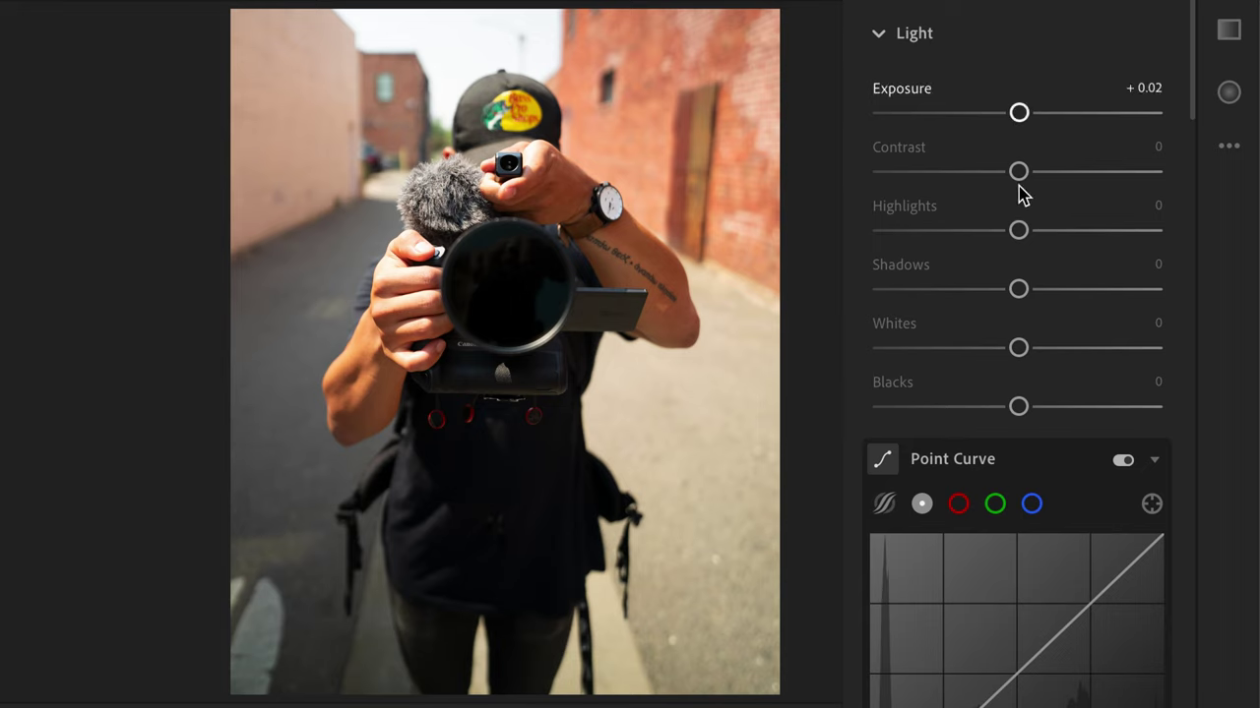
{"action": "left_click_drag", "start_coordinate": [1027, 297], "coordinate": [1062, 297]}
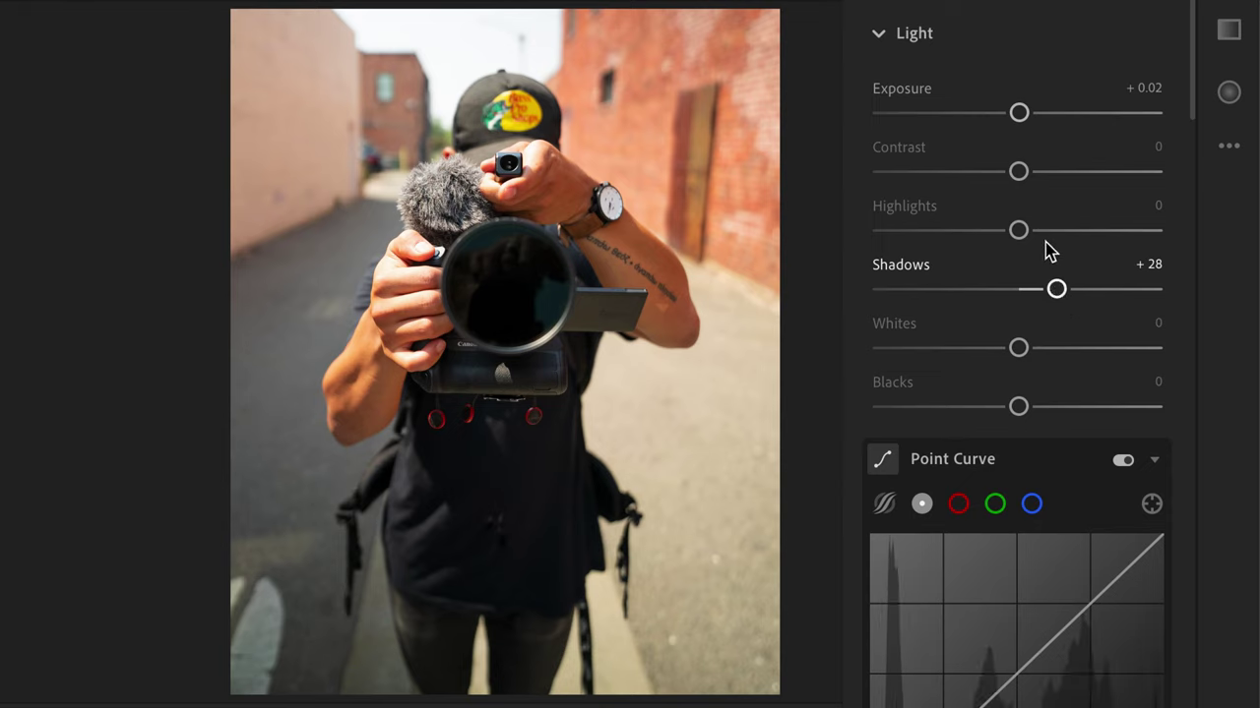
{"action": "left_click_drag", "start_coordinate": [1018, 233], "coordinate": [1004, 236]}
{"action": "mouse_move", "coordinate": [1019, 172]}
{"action": "left_mouse_down"}
{"action": "mouse_move", "coordinate": [1030, 171]}
{"action": "mouse_move", "coordinate": [1019, 174]}
{"action": "left_mouse_up"}
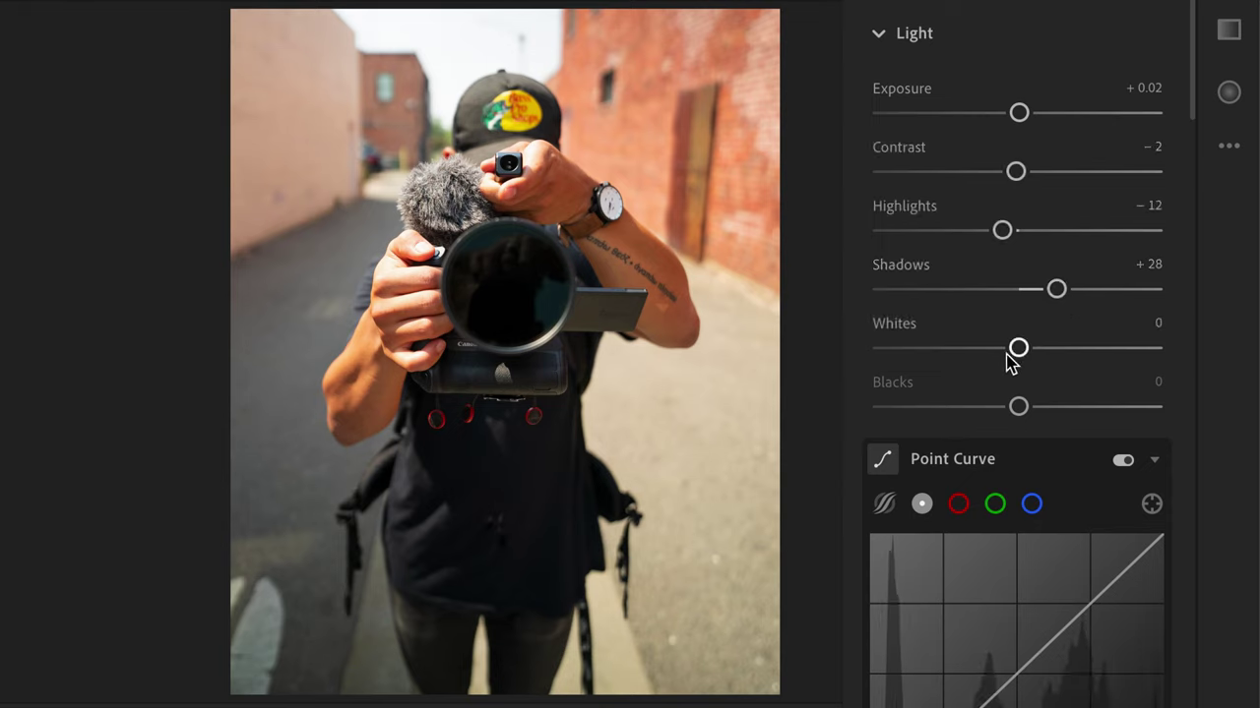
{"action": "left_click_drag", "start_coordinate": [1018, 349], "coordinate": [998, 348]}
Step: Shape a gentle S-curve with a slightly lifted black point, and set Contrast to -50 and Highlights to -31
{"action": "scroll", "coordinate": [1014, 495], "scroll_direction": "down", "scroll_amount": 5}
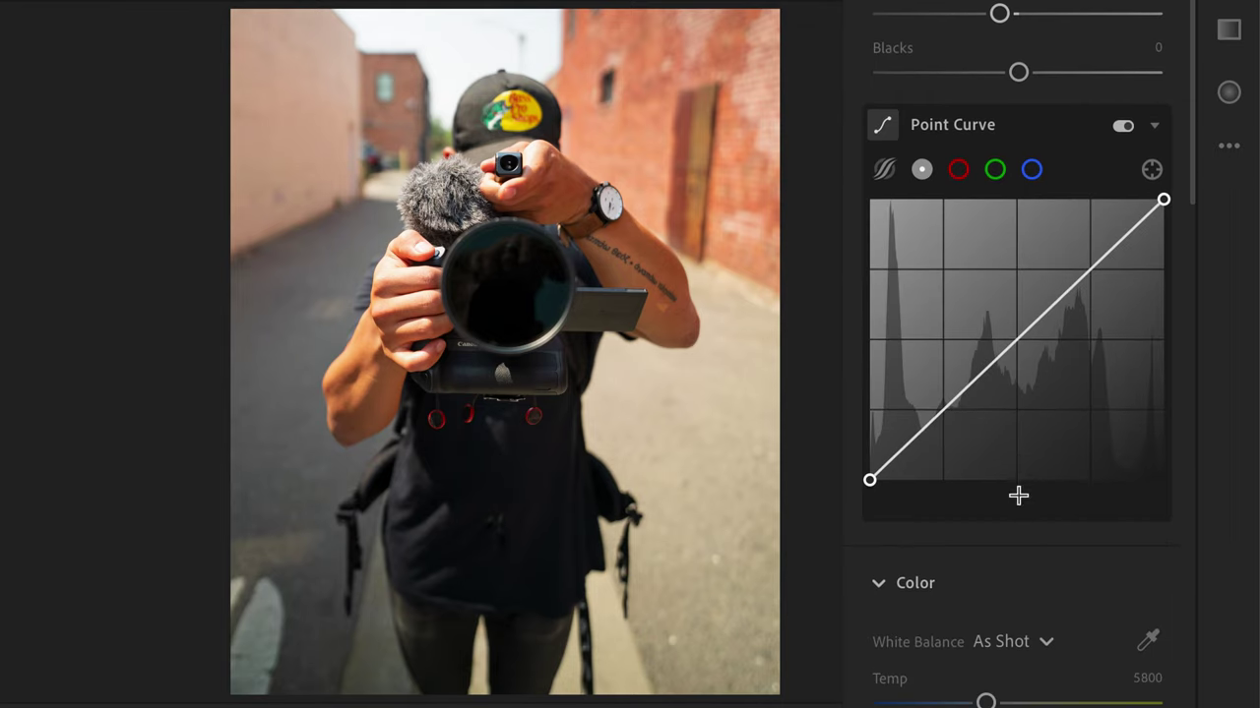
{"action": "left_click_drag", "start_coordinate": [938, 423], "coordinate": [950, 430]}
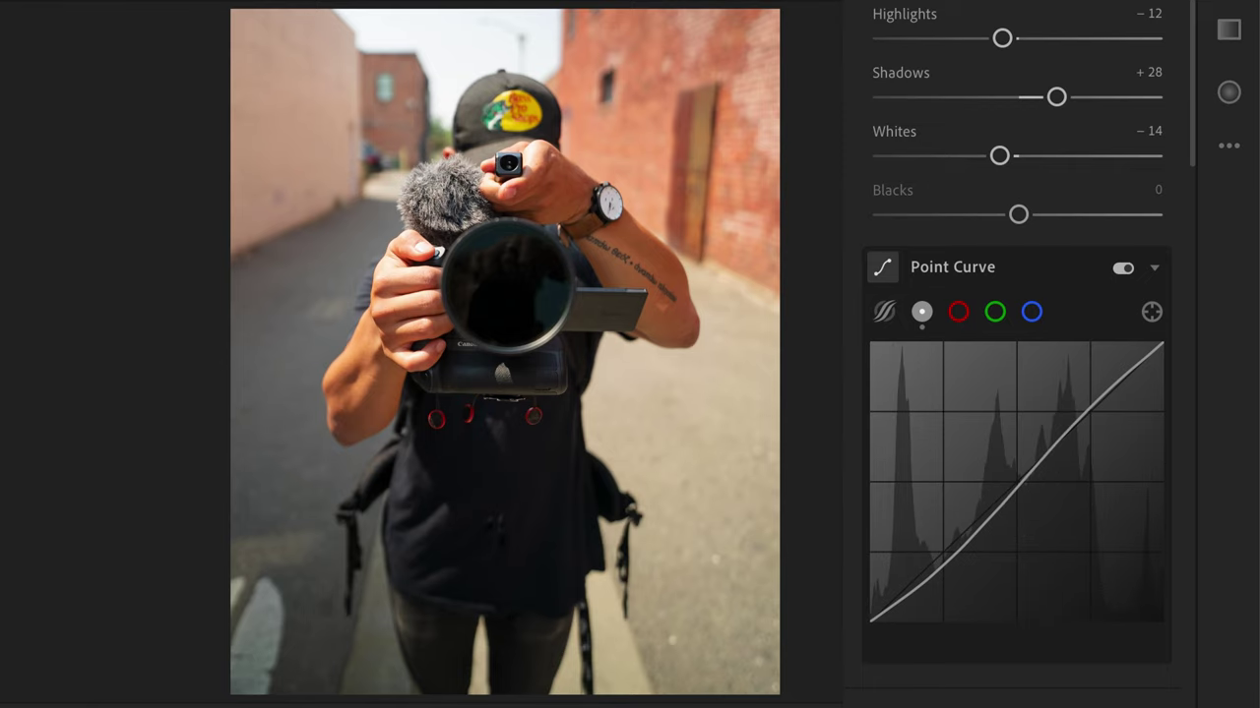
{"action": "scroll", "coordinate": [1071, 515], "scroll_direction": "up", "scroll_amount": 1}
{"action": "left_click_drag", "start_coordinate": [947, 638], "coordinate": [950, 640]}
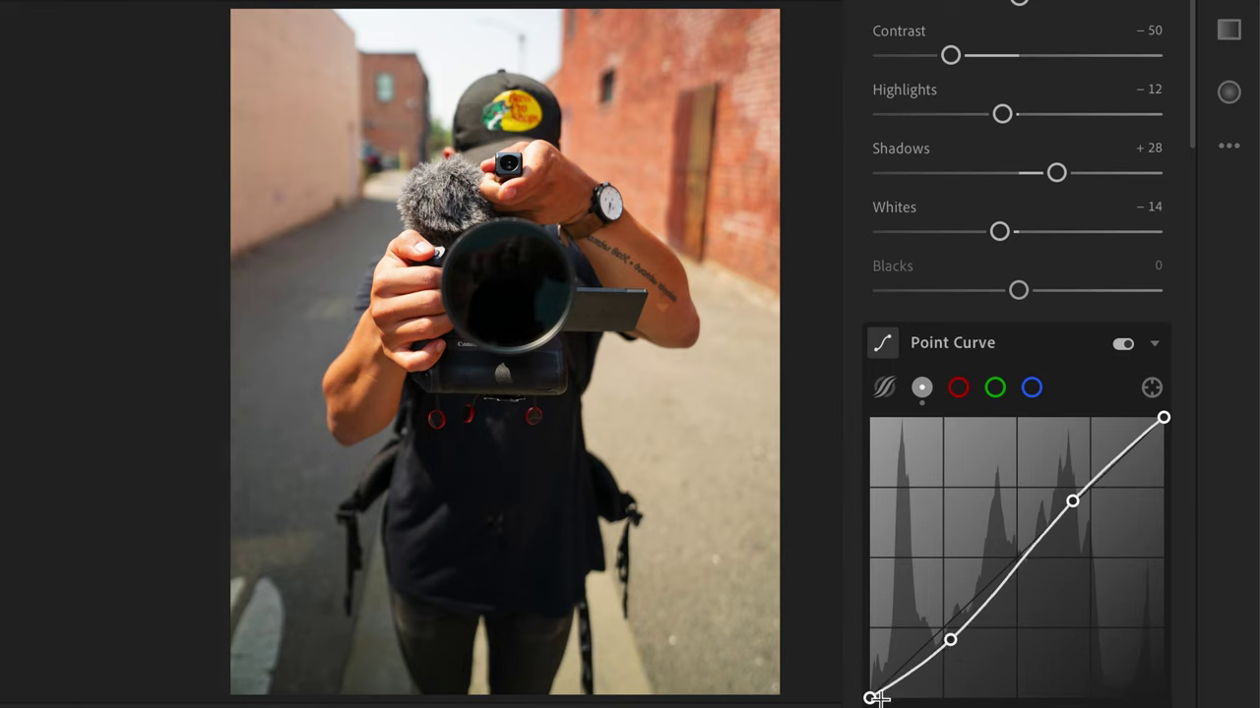
{"action": "left_click_drag", "start_coordinate": [870, 698], "coordinate": [870, 694]}
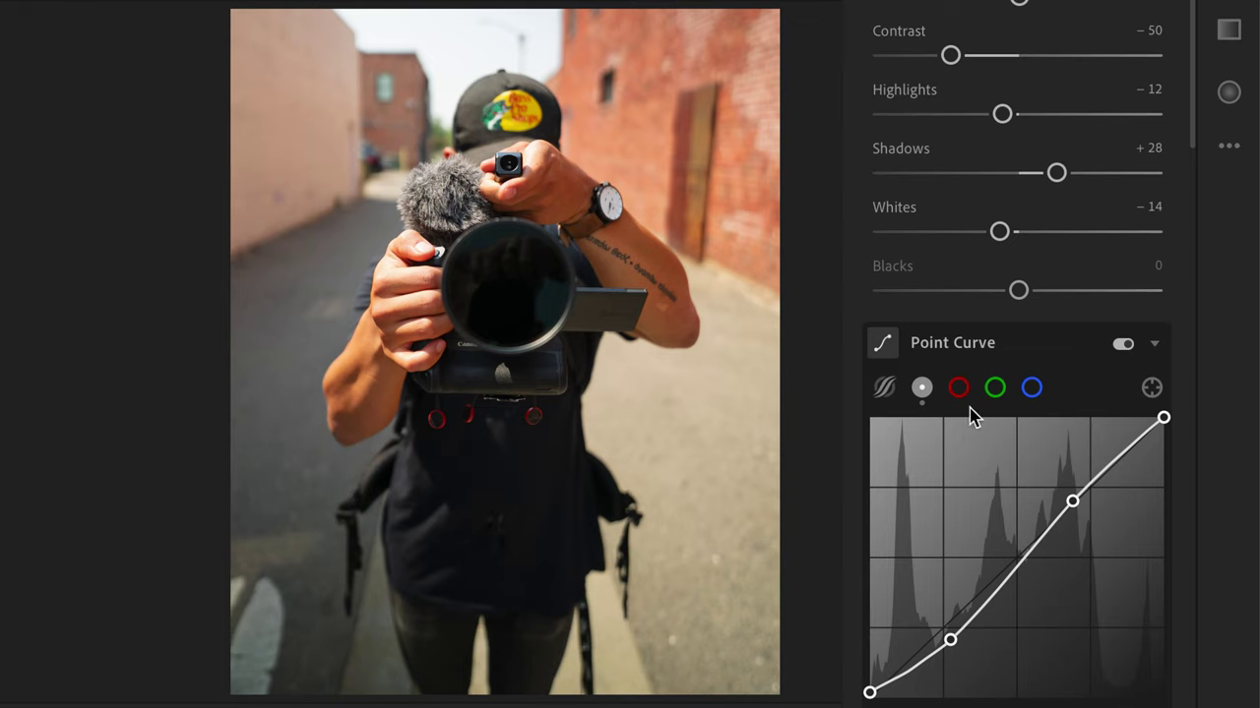
{"action": "left_click_drag", "start_coordinate": [1001, 114], "coordinate": [974, 114]}
Step: In the Color Mixer, set the blues' Hue to -8 and Saturation to +15
{"action": "scroll", "coordinate": [974, 114], "scroll_direction": "down", "scroll_amount": 10}
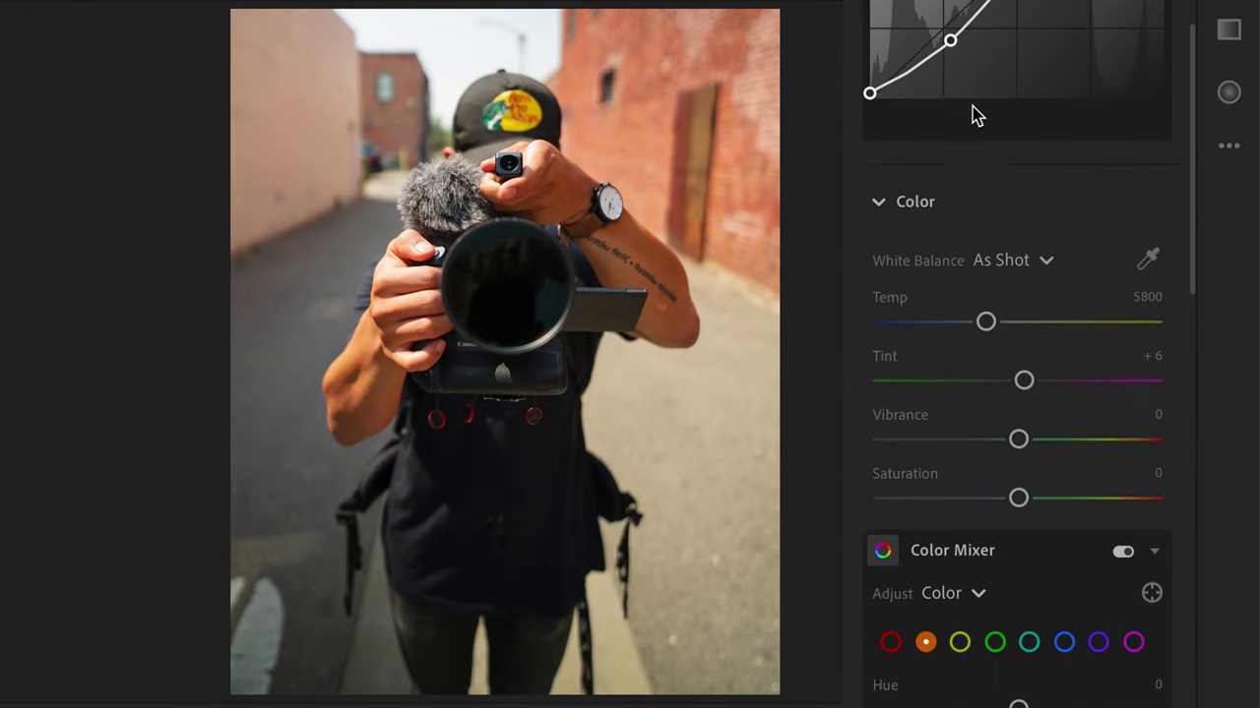
{"action": "scroll", "coordinate": [975, 114], "scroll_direction": "down", "scroll_amount": 5}
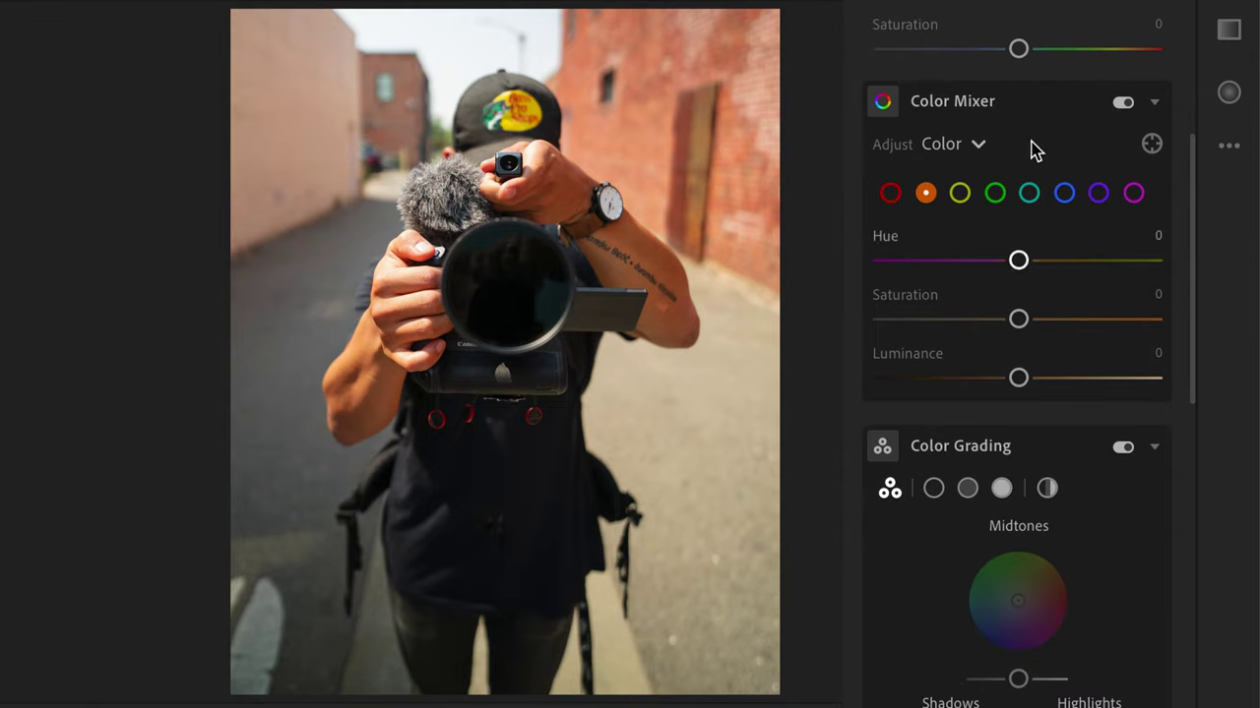
{"action": "left_click", "coordinate": [1066, 193]}
{"action": "left_click_drag", "start_coordinate": [1018, 260], "coordinate": [1007, 260]}
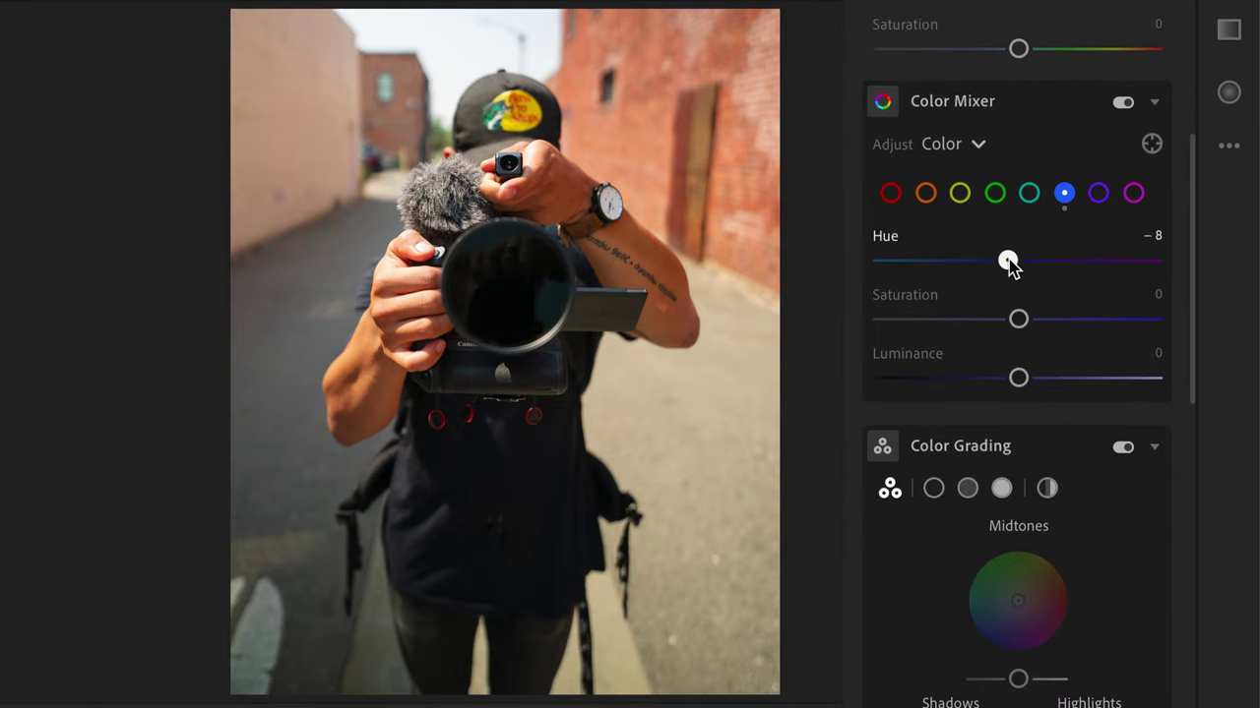
{"action": "left_click_drag", "start_coordinate": [1018, 319], "coordinate": [1038, 318]}
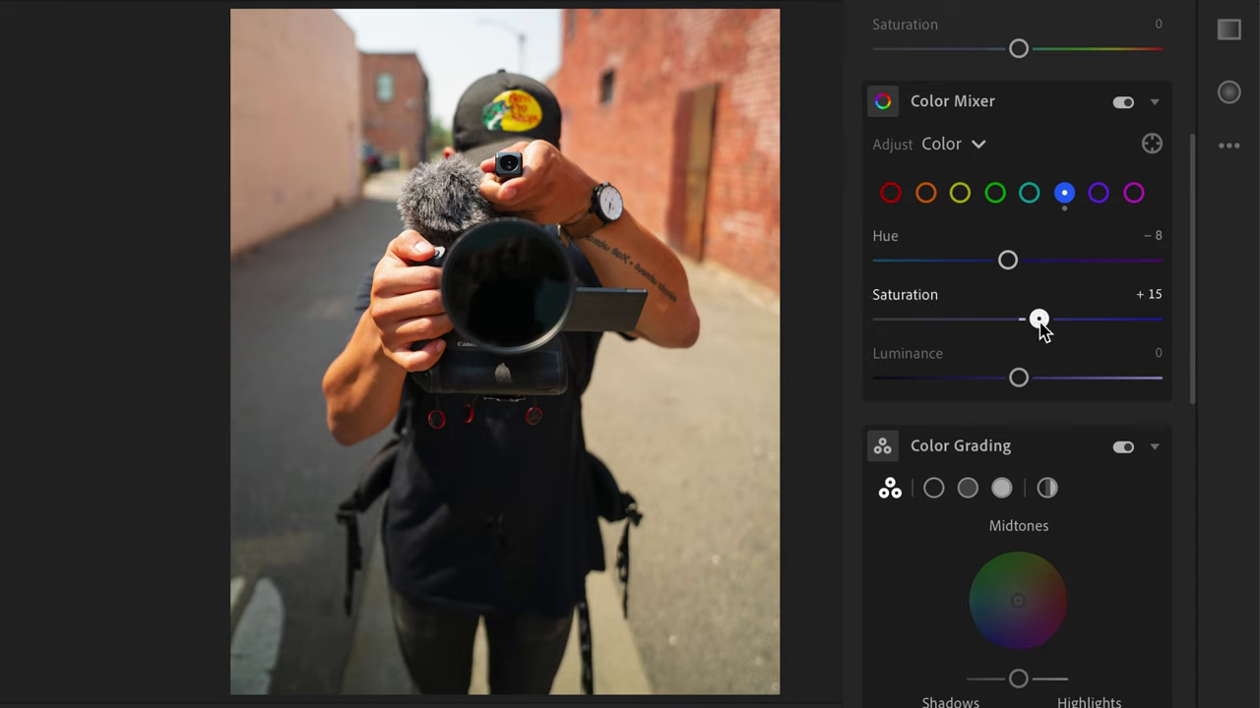
Step: Shift the reds' hue slightly toward orange and set the yellows' Hue to -22 in the Color Mixer
{"action": "left_click", "coordinate": [1031, 194]}
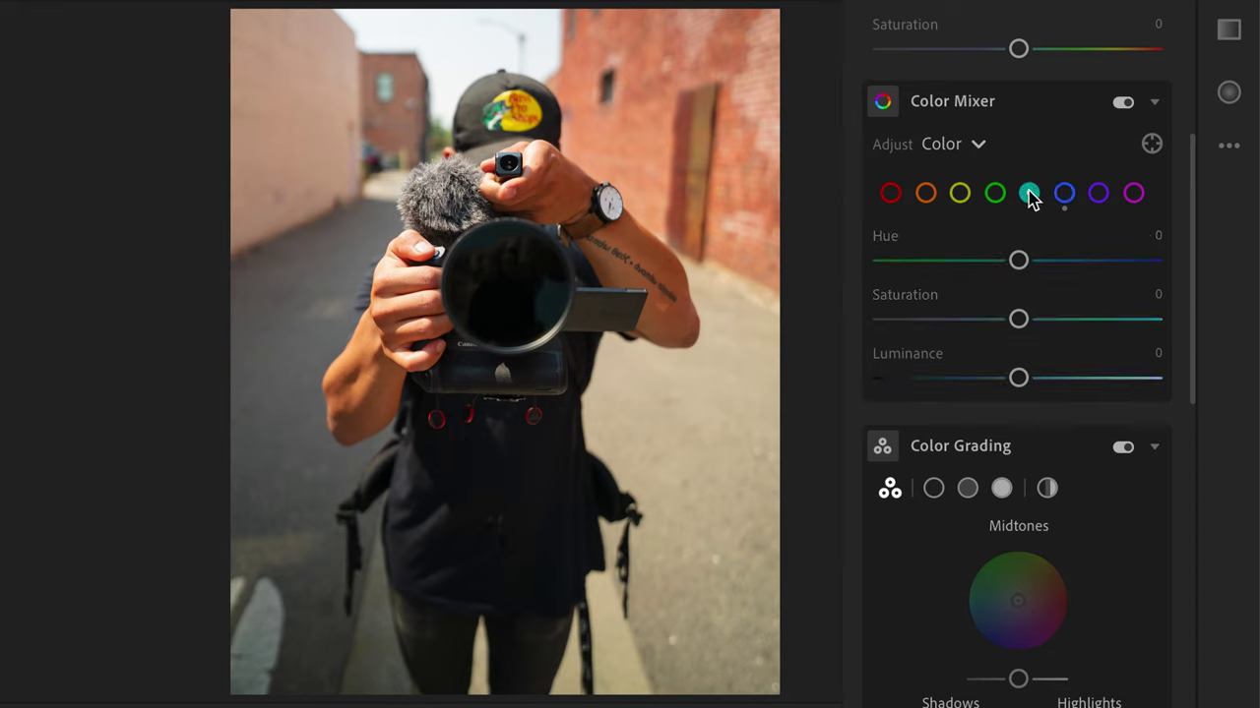
{"action": "left_click", "coordinate": [891, 194]}
{"action": "left_click_drag", "start_coordinate": [1019, 261], "coordinate": [1029, 261]}
{"action": "left_click", "coordinate": [959, 193]}
{"action": "left_click_drag", "start_coordinate": [1020, 262], "coordinate": [991, 263]}
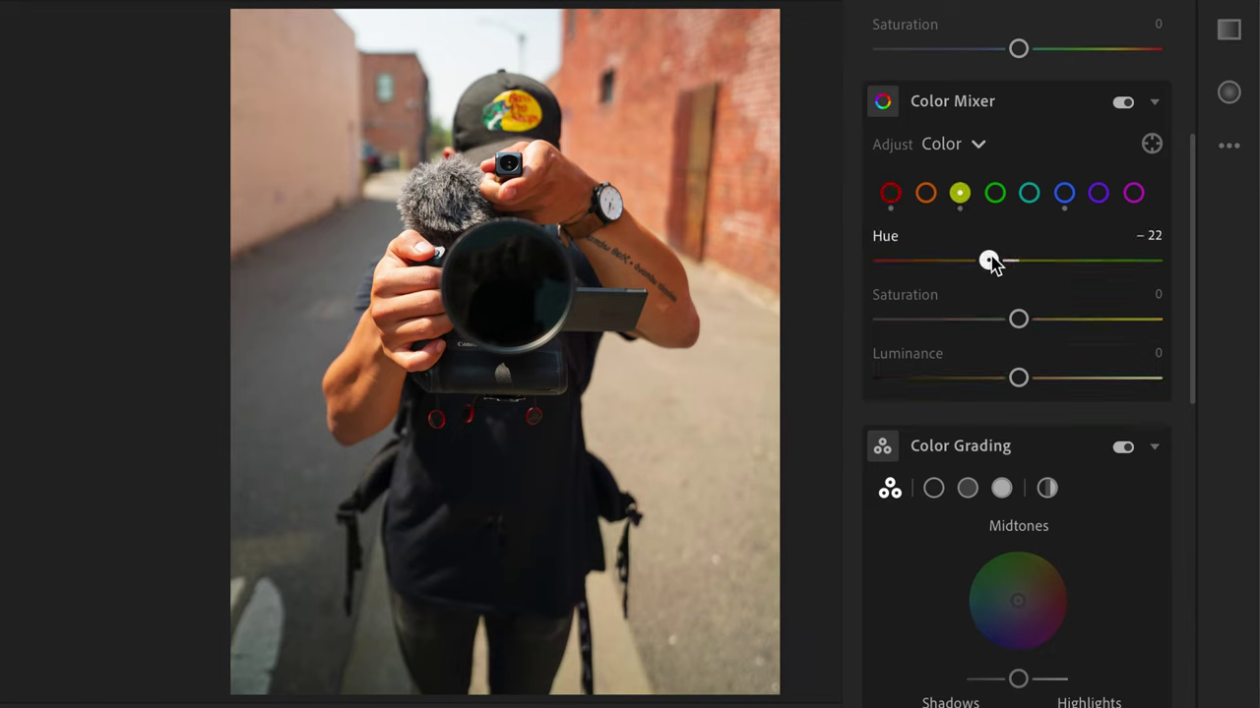
{"action": "left_click", "coordinate": [995, 192]}
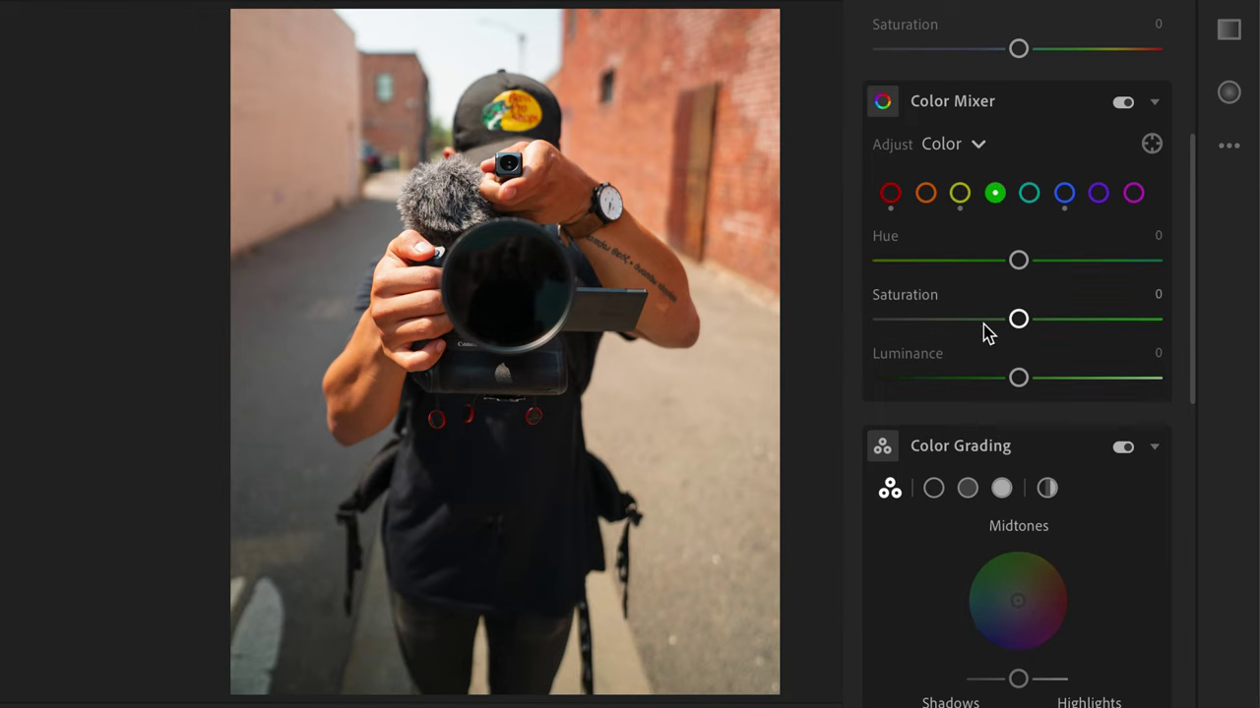
Step: Grade the shadows teal-green at about hue 152 and saturation 21, and lower their luminance slightly
{"action": "scroll", "coordinate": [1004, 487], "scroll_direction": "down", "scroll_amount": 2}
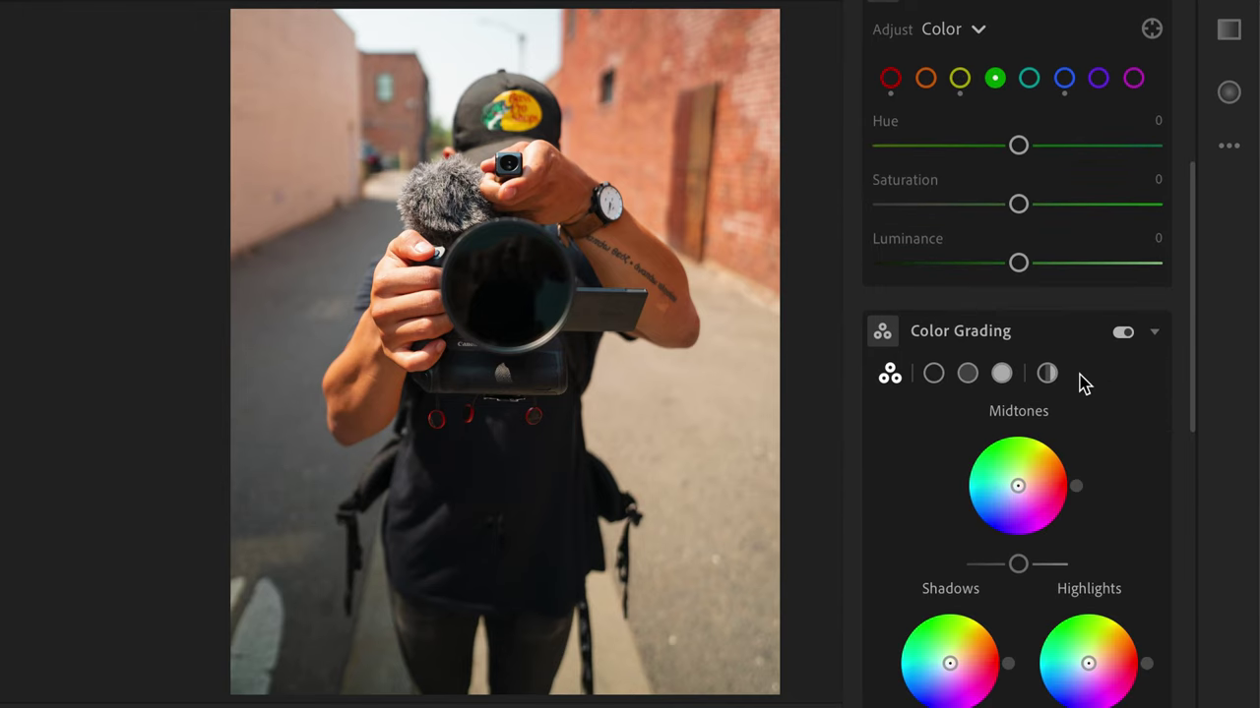
{"action": "scroll", "coordinate": [1081, 471], "scroll_direction": "down", "scroll_amount": 3}
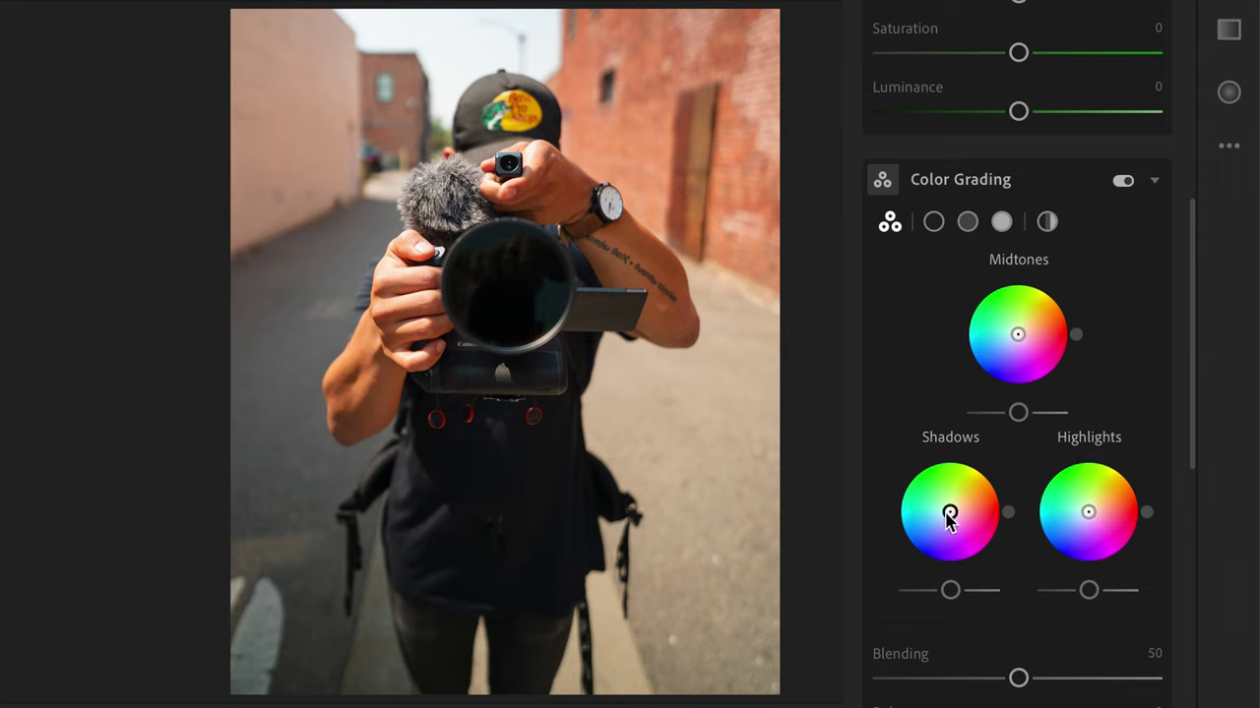
{"action": "left_click_drag", "start_coordinate": [948, 515], "coordinate": [942, 512]}
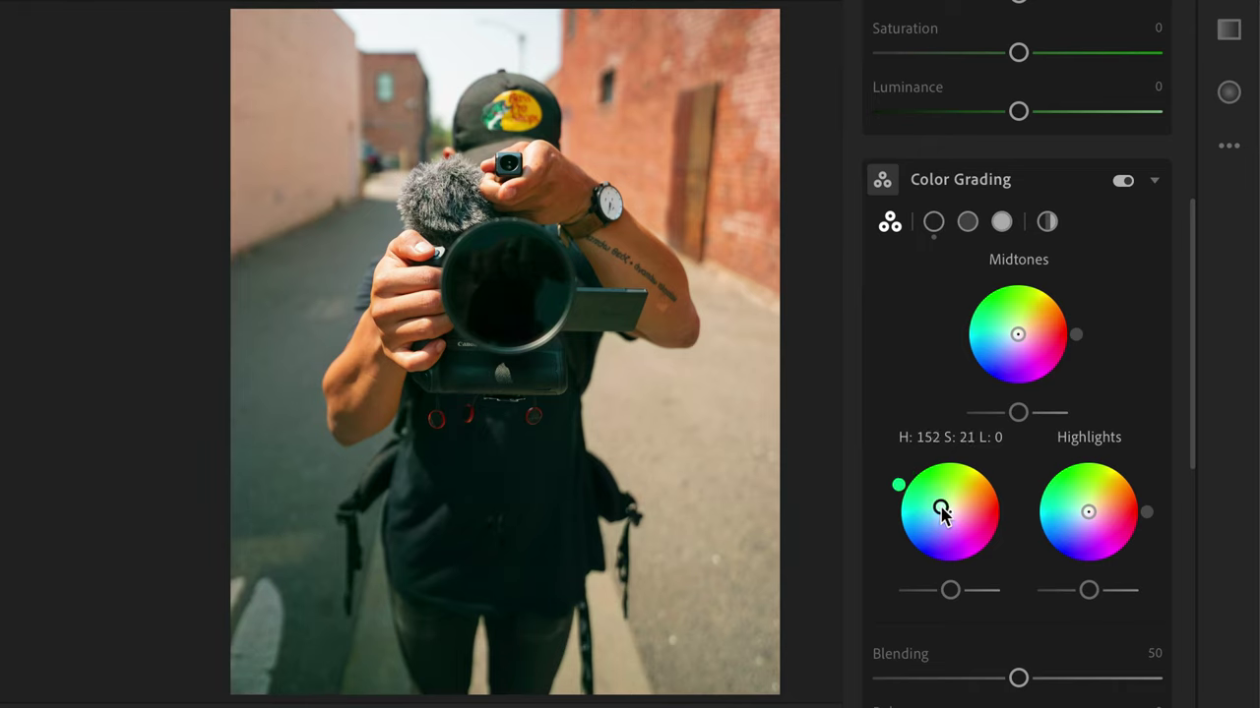
{"action": "left_click_drag", "start_coordinate": [941, 512], "coordinate": [940, 512]}
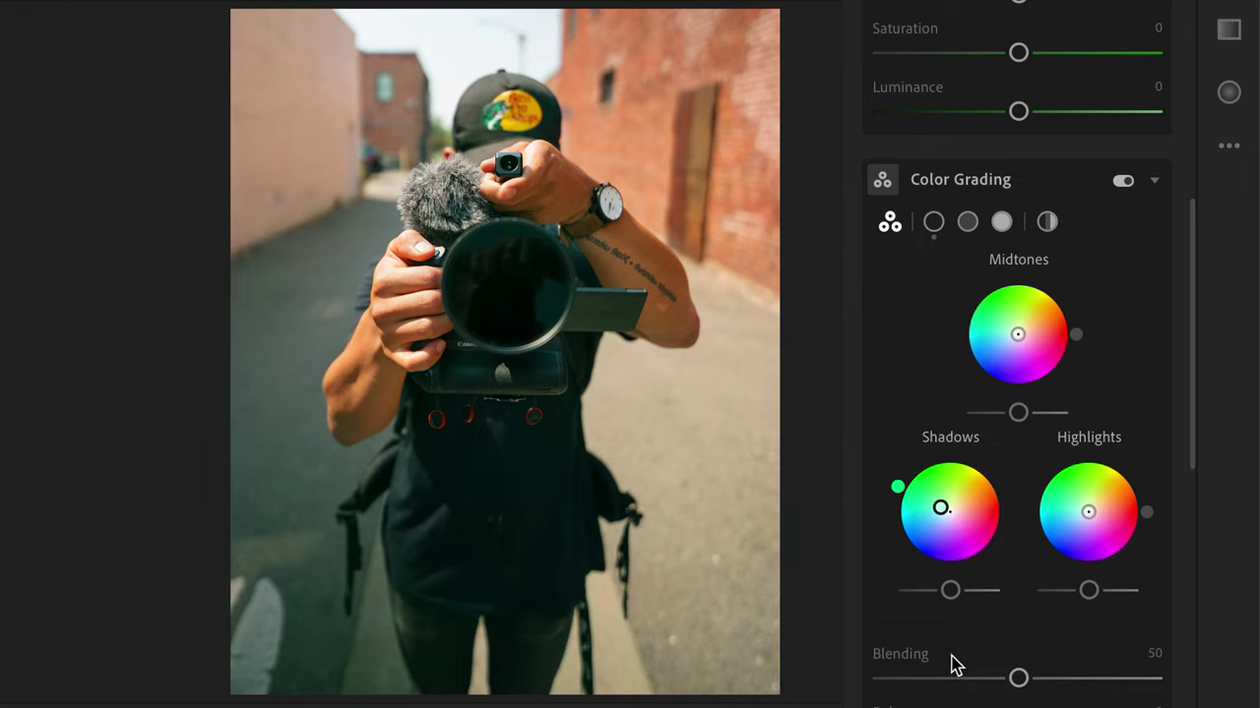
{"action": "mouse_move", "coordinate": [950, 592]}
{"action": "left_mouse_down"}
{"action": "mouse_move", "coordinate": [962, 594]}
{"action": "mouse_move", "coordinate": [935, 598]}
{"action": "left_mouse_up"}
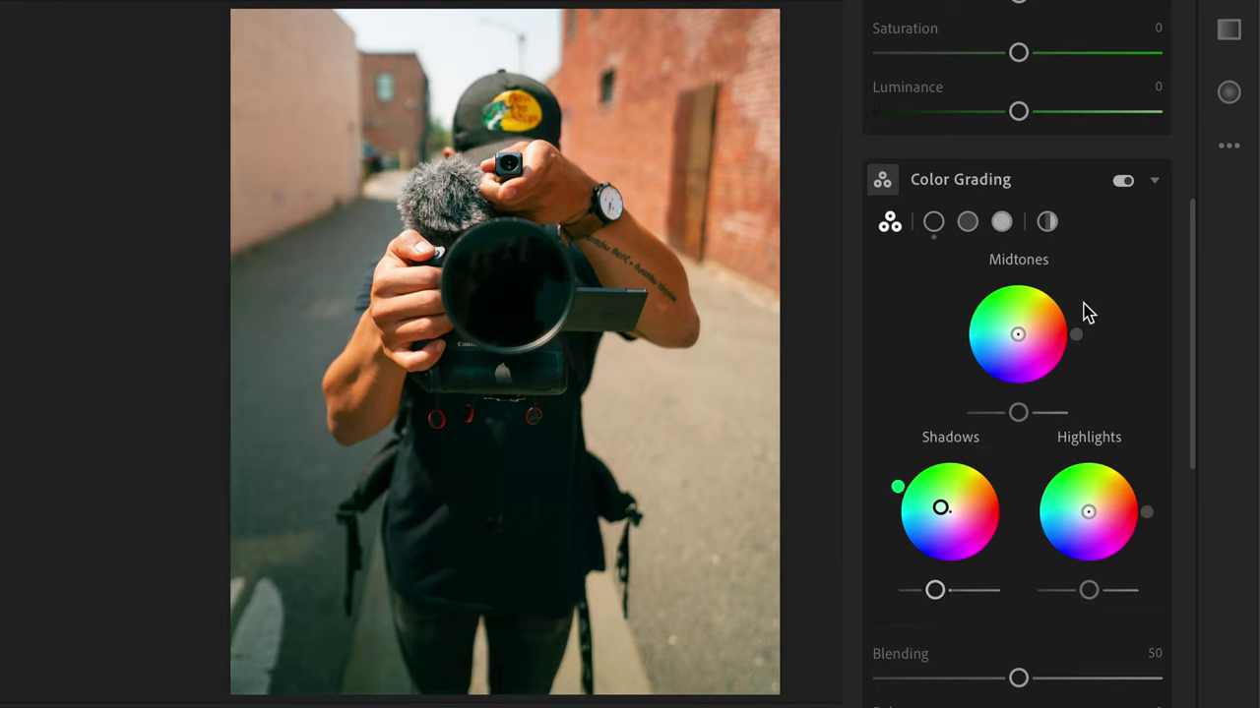
Step: Grade the midtones slightly orange-red and the highlights yellow at about hue 65 and saturation 18
{"action": "left_click_drag", "start_coordinate": [1019, 335], "coordinate": [1074, 315]}
{"action": "left_click_drag", "start_coordinate": [1110, 479], "coordinate": [1094, 506]}
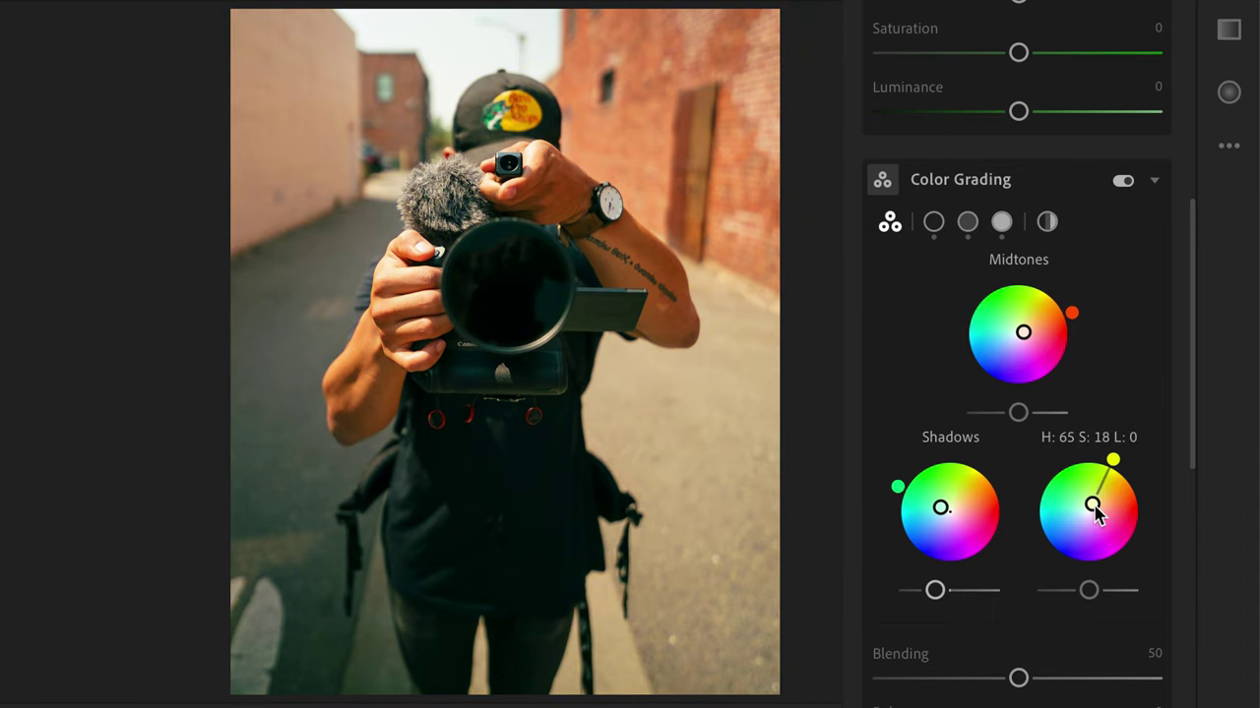
{"action": "left_click_drag", "start_coordinate": [1095, 506], "coordinate": [1094, 506]}
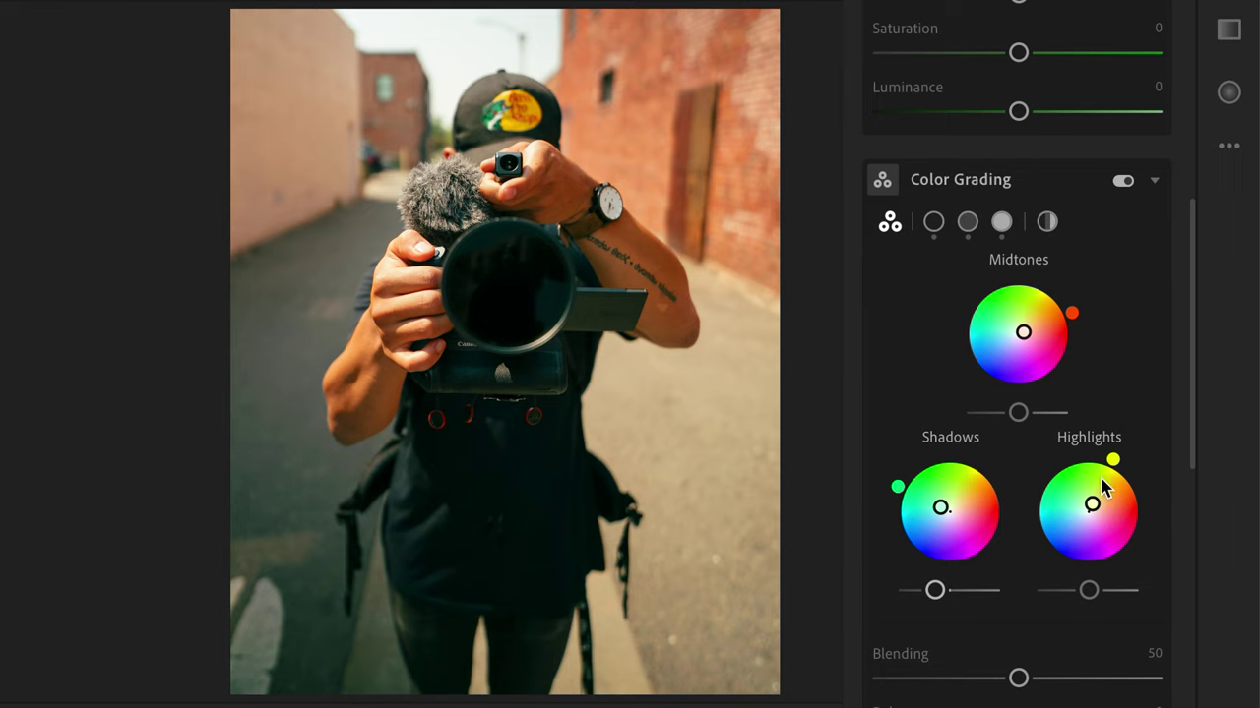
Step: Set Texture to +18, Clarity to -21 and Dehaze to -14, and add some grain to the portrait
{"action": "scroll", "coordinate": [1102, 487], "scroll_direction": "up", "scroll_amount": 4}
{"action": "scroll", "coordinate": [1102, 487], "scroll_direction": "down", "scroll_amount": 7}
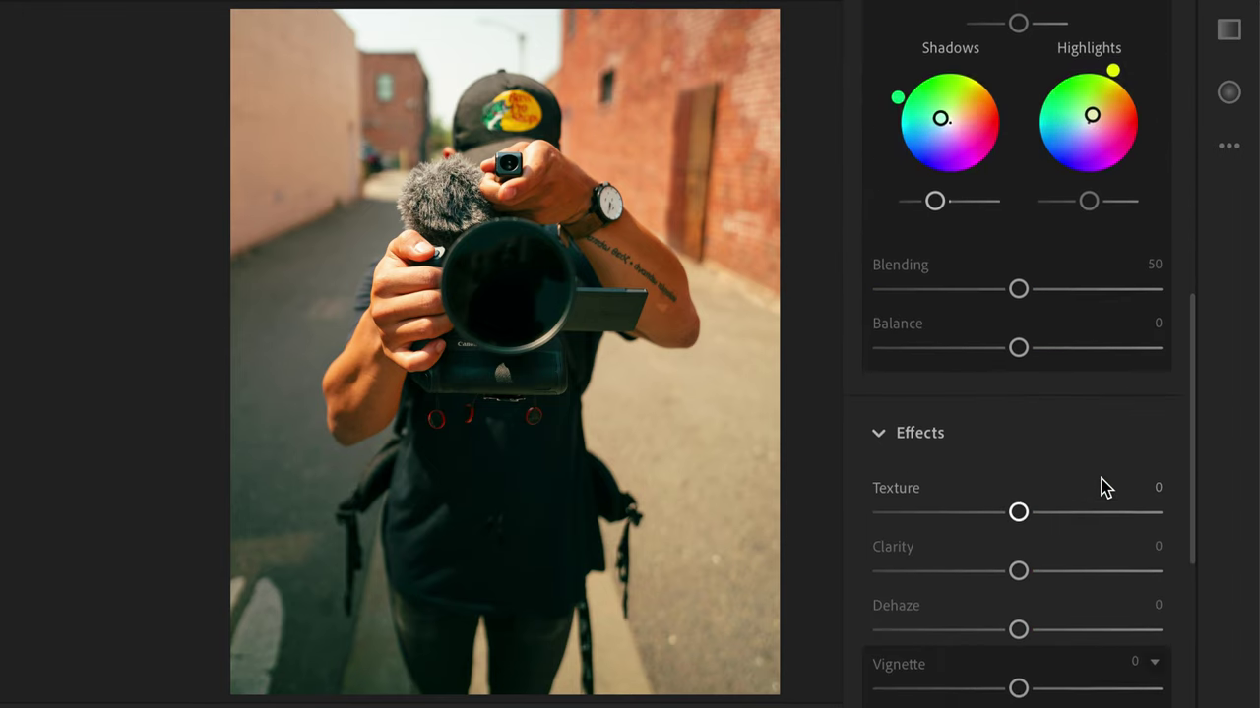
{"action": "scroll", "coordinate": [1099, 486], "scroll_direction": "down", "scroll_amount": 3}
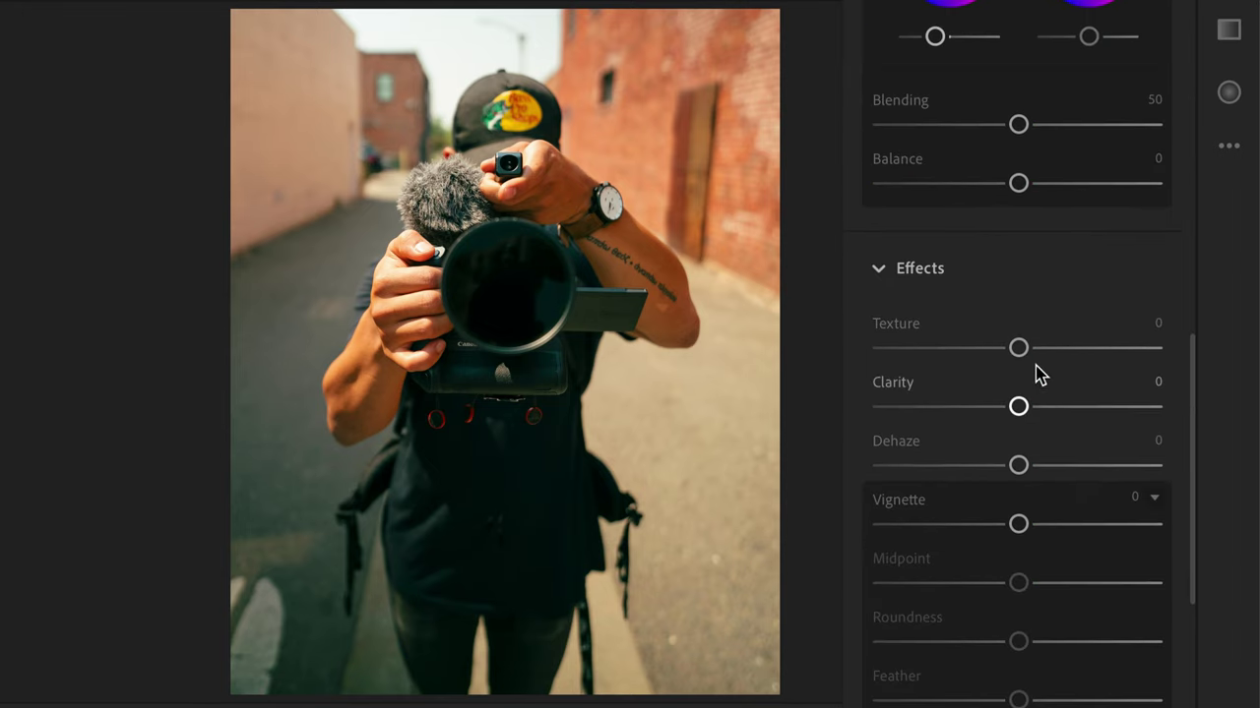
{"action": "mouse_move", "coordinate": [1019, 350]}
{"action": "left_mouse_down"}
{"action": "mouse_move", "coordinate": [1006, 351]}
{"action": "mouse_move", "coordinate": [1042, 352]}
{"action": "left_mouse_up"}
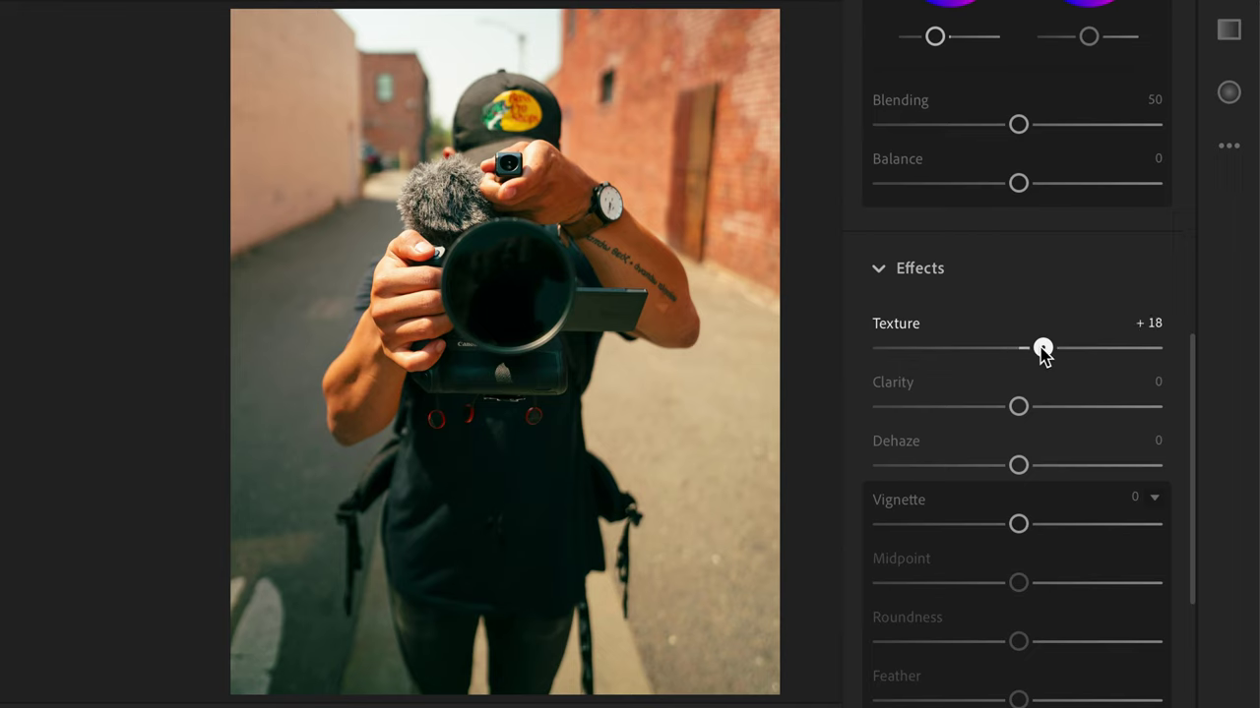
{"action": "left_click_drag", "start_coordinate": [1018, 407], "coordinate": [990, 407]}
{"action": "mouse_move", "coordinate": [1013, 468]}
{"action": "left_mouse_down"}
{"action": "mouse_move", "coordinate": [1032, 472]}
{"action": "mouse_move", "coordinate": [997, 475]}
{"action": "left_mouse_up"}
{"action": "scroll", "coordinate": [992, 479], "scroll_direction": "down", "scroll_amount": 5}
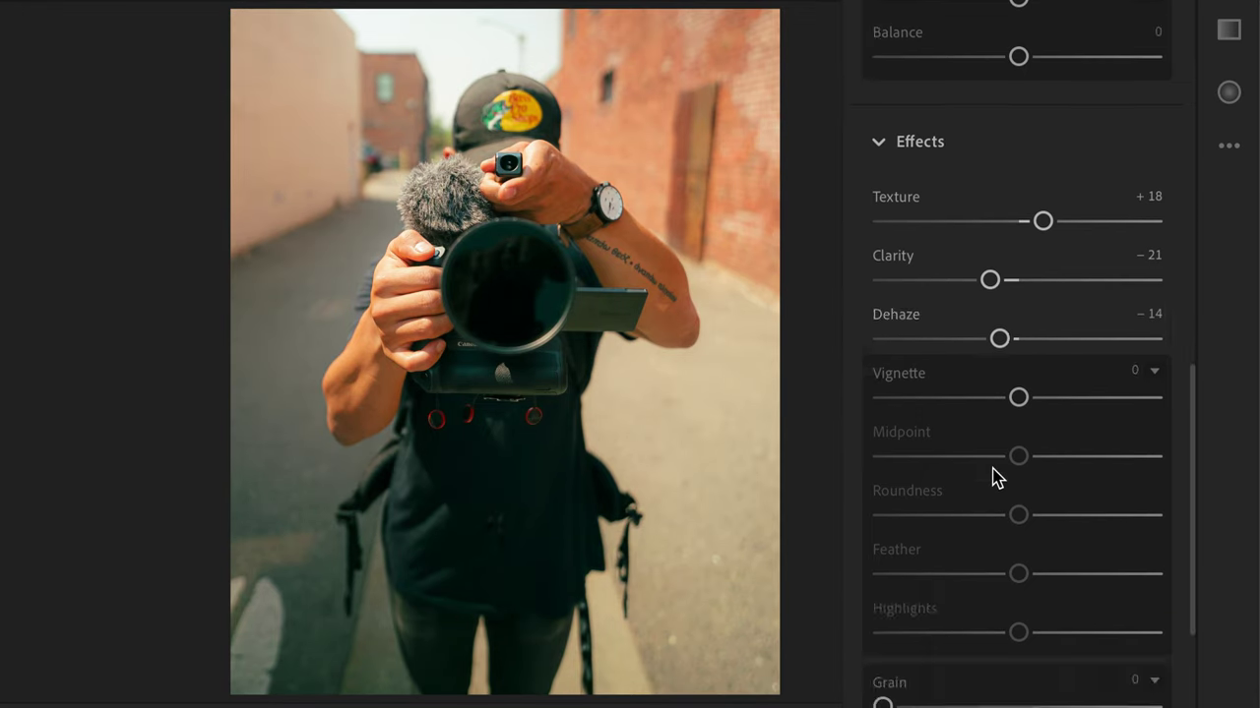
{"action": "left_click_drag", "start_coordinate": [940, 340], "coordinate": [942, 335]}
Step: Darken the portrait by setting Exposure to -0.35
{"action": "scroll", "coordinate": [1009, 246], "scroll_direction": "up", "scroll_amount": 10}
{"action": "scroll", "coordinate": [1007, 232], "scroll_direction": "up", "scroll_amount": 15}
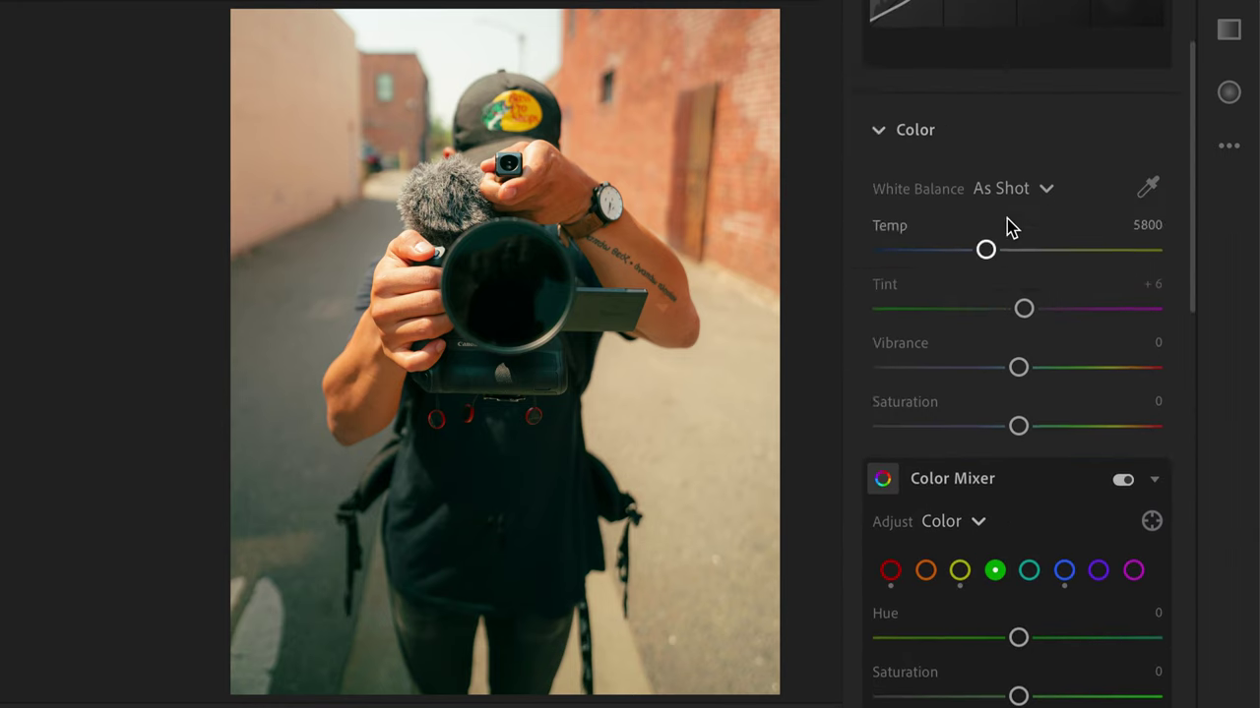
{"action": "left_click_drag", "start_coordinate": [1019, 115], "coordinate": [1005, 113]}
Step: On the red channel's point curve, pull the shadows down slightly and add a highlight point that keeps the upper tones neutral
{"action": "scroll", "coordinate": [1010, 111], "scroll_direction": "down", "scroll_amount": 2}
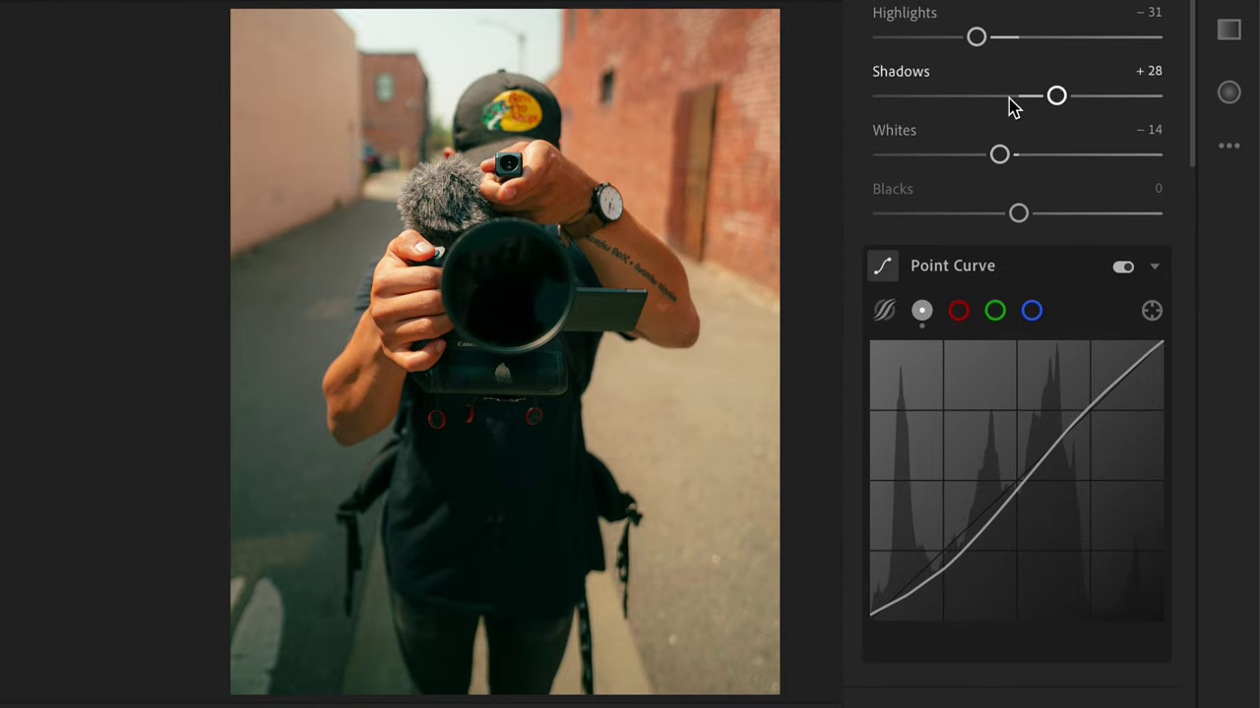
{"action": "left_click", "coordinate": [1031, 306]}
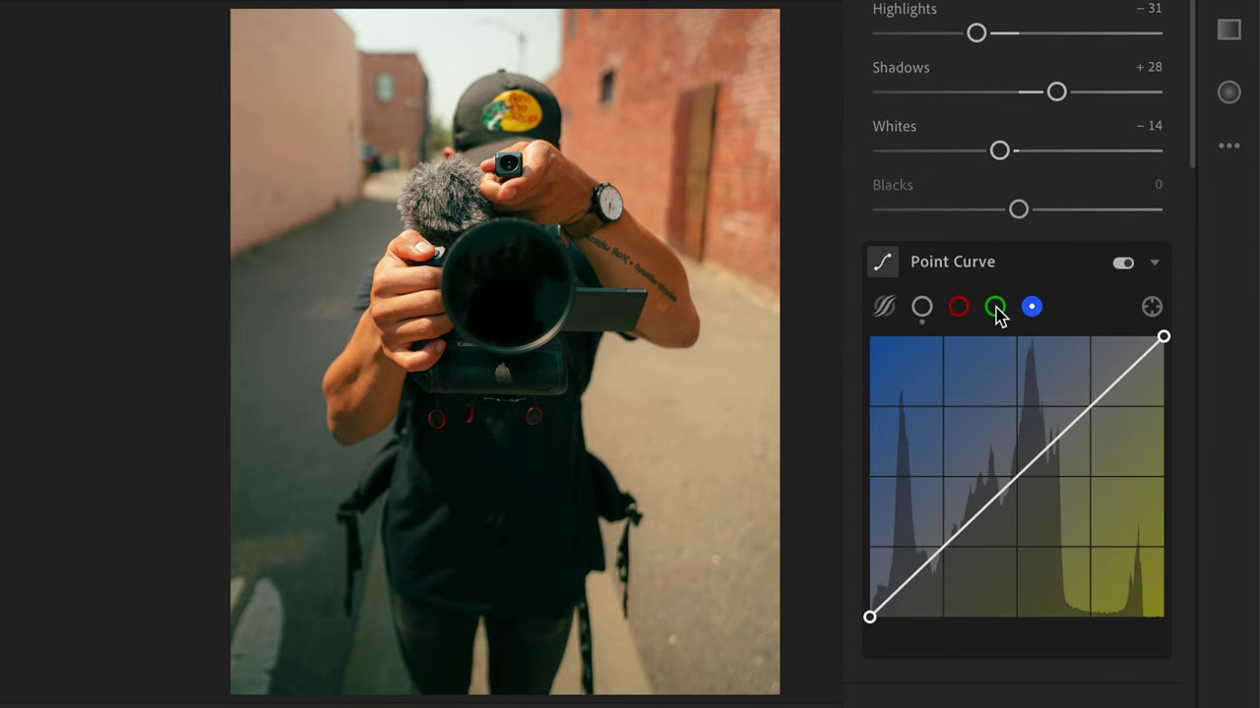
{"action": "left_click", "coordinate": [959, 308]}
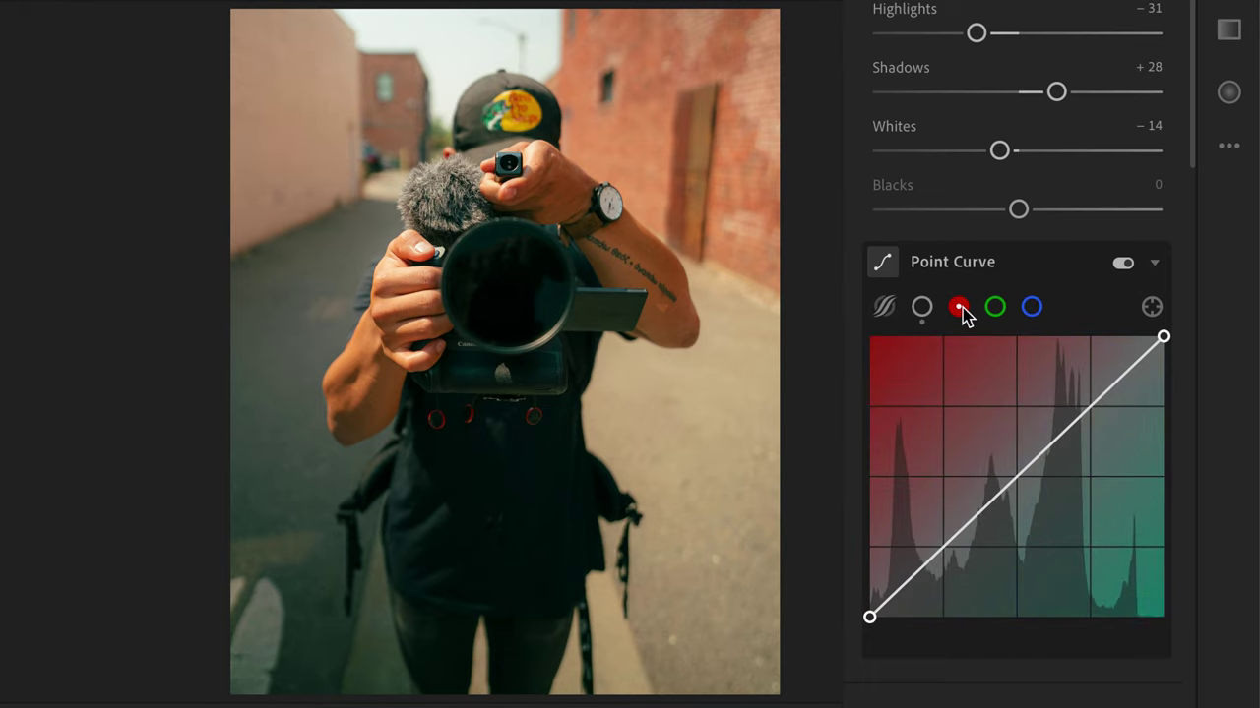
{"action": "left_click", "coordinate": [942, 548]}
{"action": "left_click_drag", "start_coordinate": [942, 549], "coordinate": [946, 551]}
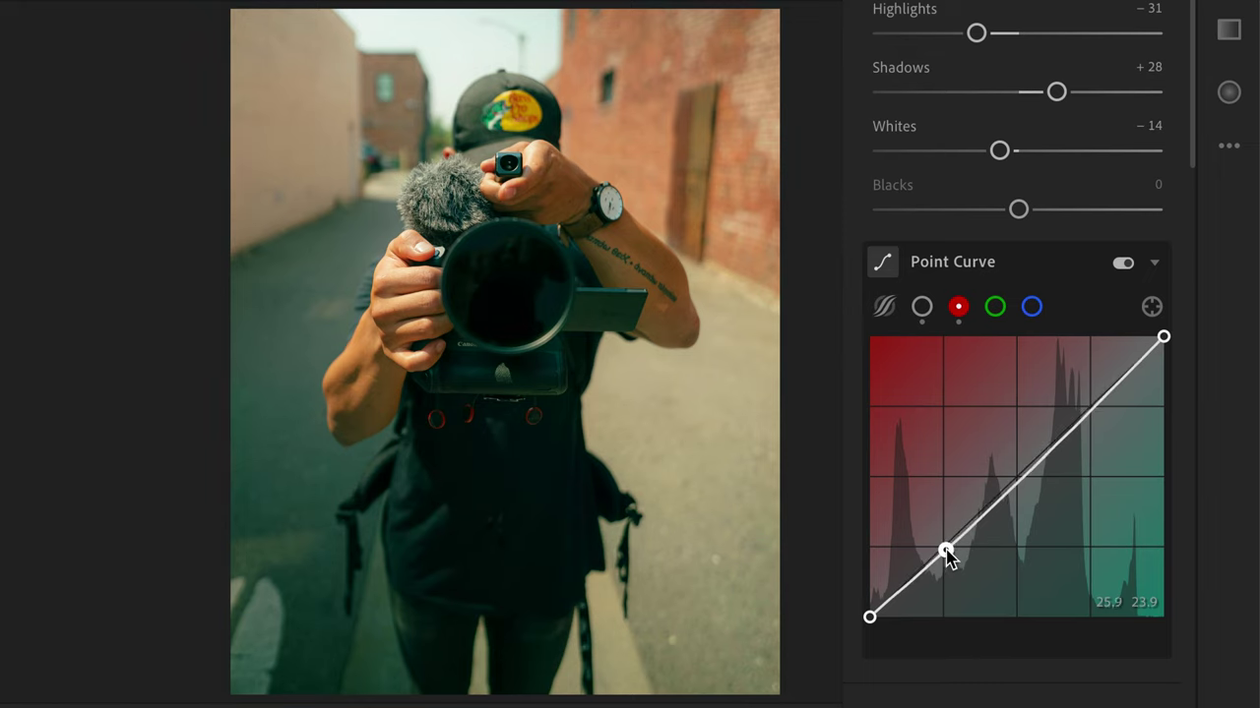
{"action": "left_click", "coordinate": [1073, 433]}
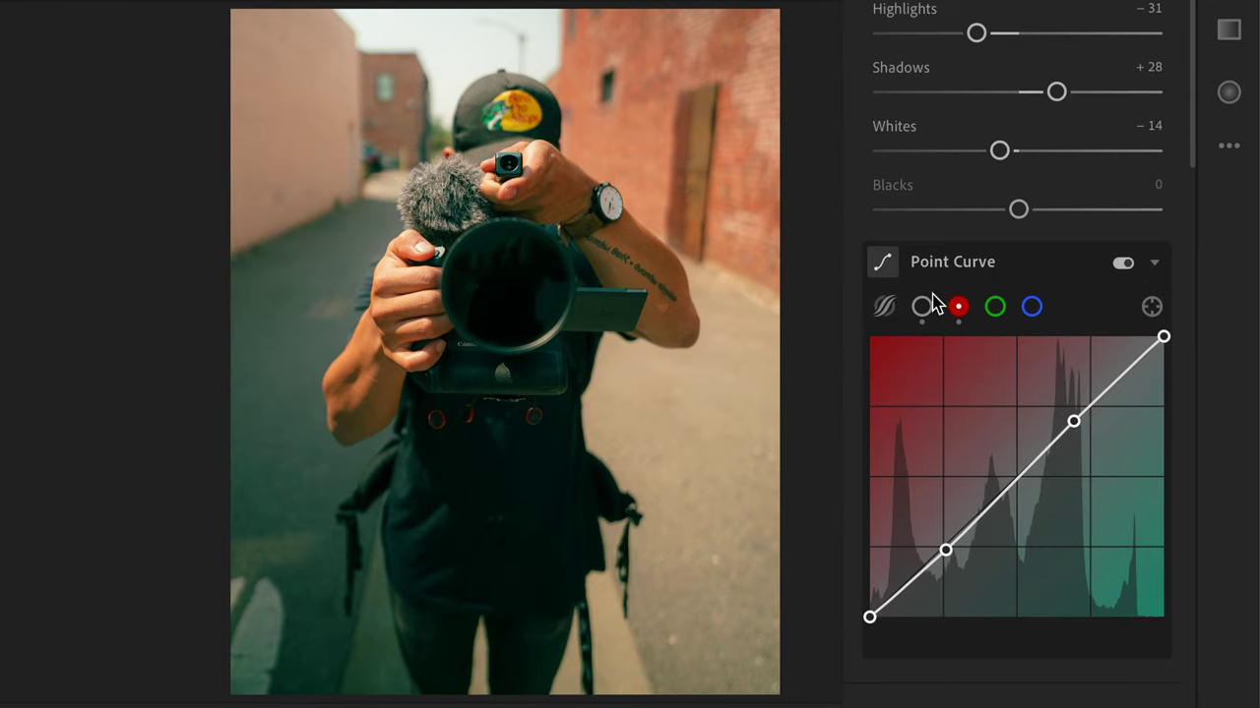
Step: Set the overall Saturation to -12 and lower the contrast further for a flatter, faded look
{"action": "scroll", "coordinate": [934, 389], "scroll_direction": "down", "scroll_amount": 7}
{"action": "left_click_drag", "start_coordinate": [1021, 349], "coordinate": [1002, 351]}
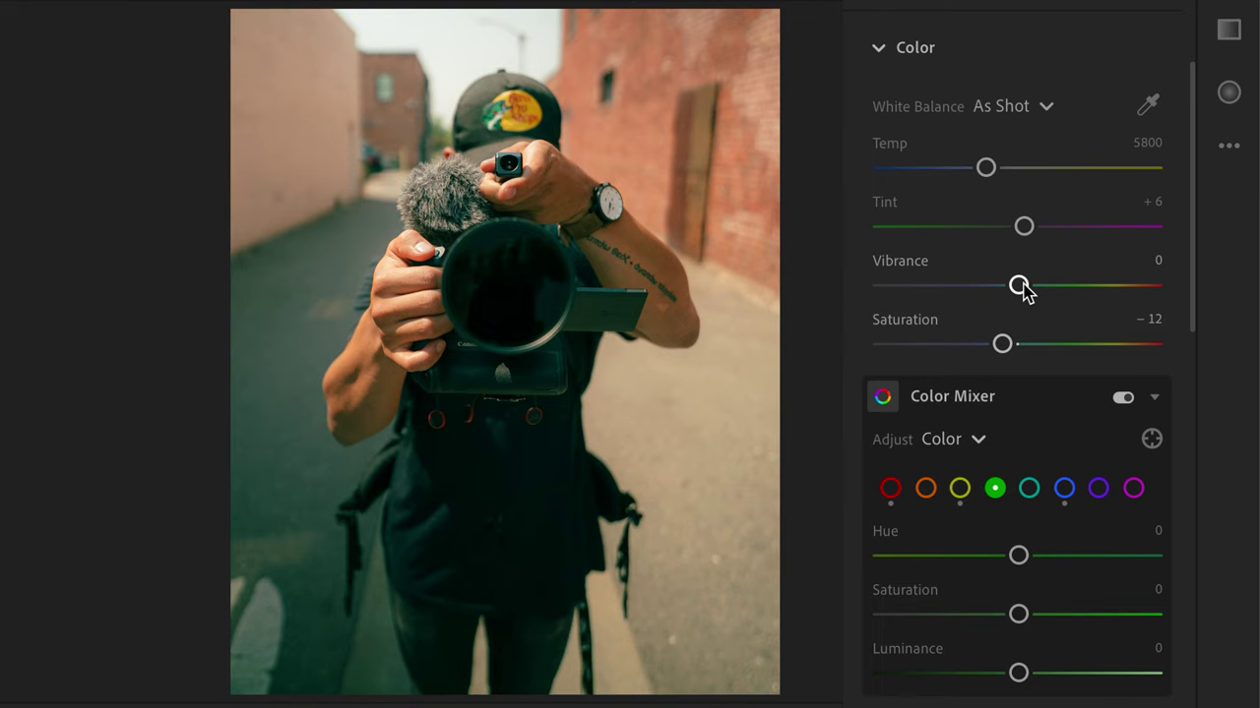
{"action": "scroll", "coordinate": [1023, 290], "scroll_direction": "up", "scroll_amount": 10}
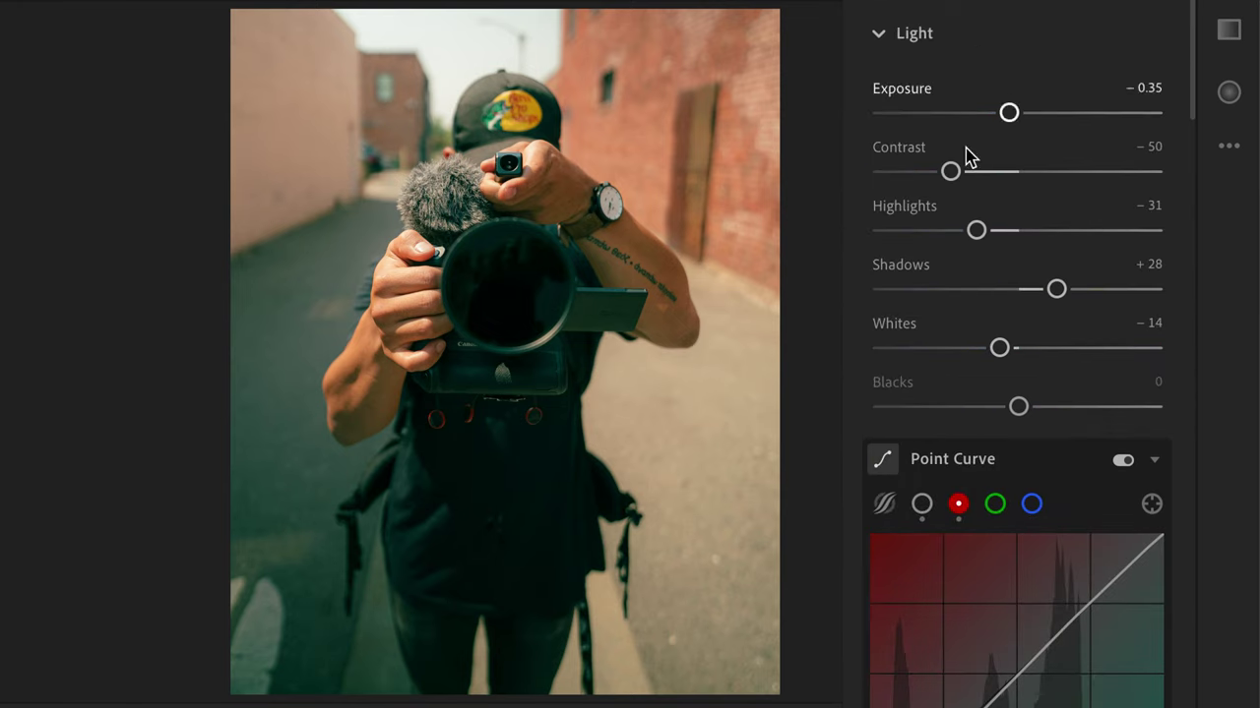
{"action": "left_click_drag", "start_coordinate": [950, 172], "coordinate": [919, 178]}
{"action": "scroll", "coordinate": [995, 259], "scroll_direction": "down", "scroll_amount": 8}
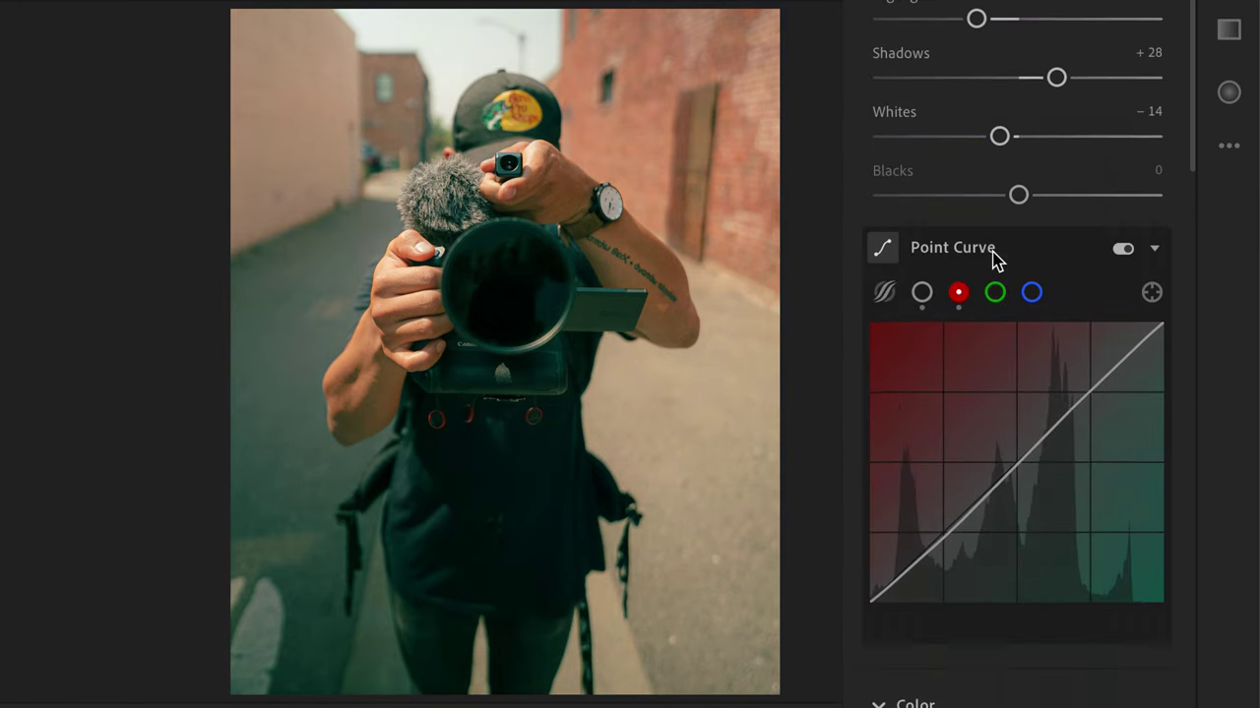
Step: Raise the Blacks to lift the darkest tones of the green-toned portrait
{"action": "left_click_drag", "start_coordinate": [1019, 178], "coordinate": [1052, 180]}
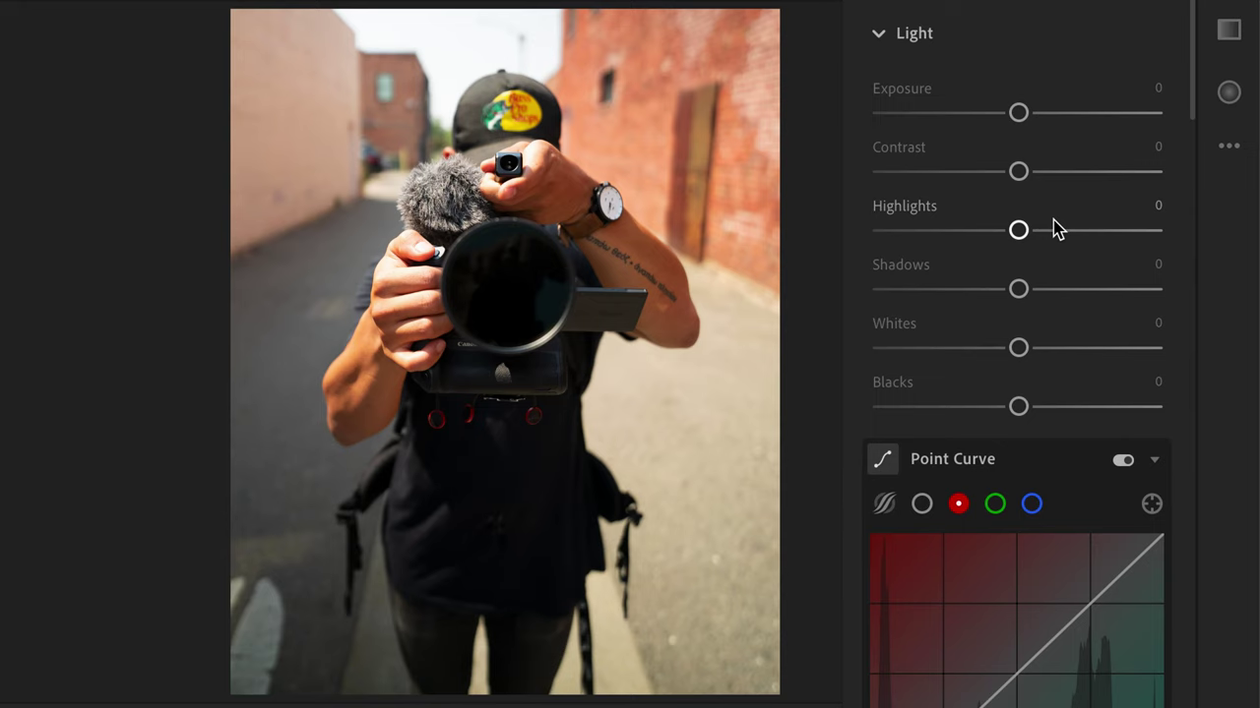
Step: Brighten the unedited portrait with Exposure +1.84, and set Highlights to -100, Shadows to -6, Whites to -64 and Blacks to -61
{"action": "left_click_drag", "start_coordinate": [1011, 115], "coordinate": [1066, 115]}
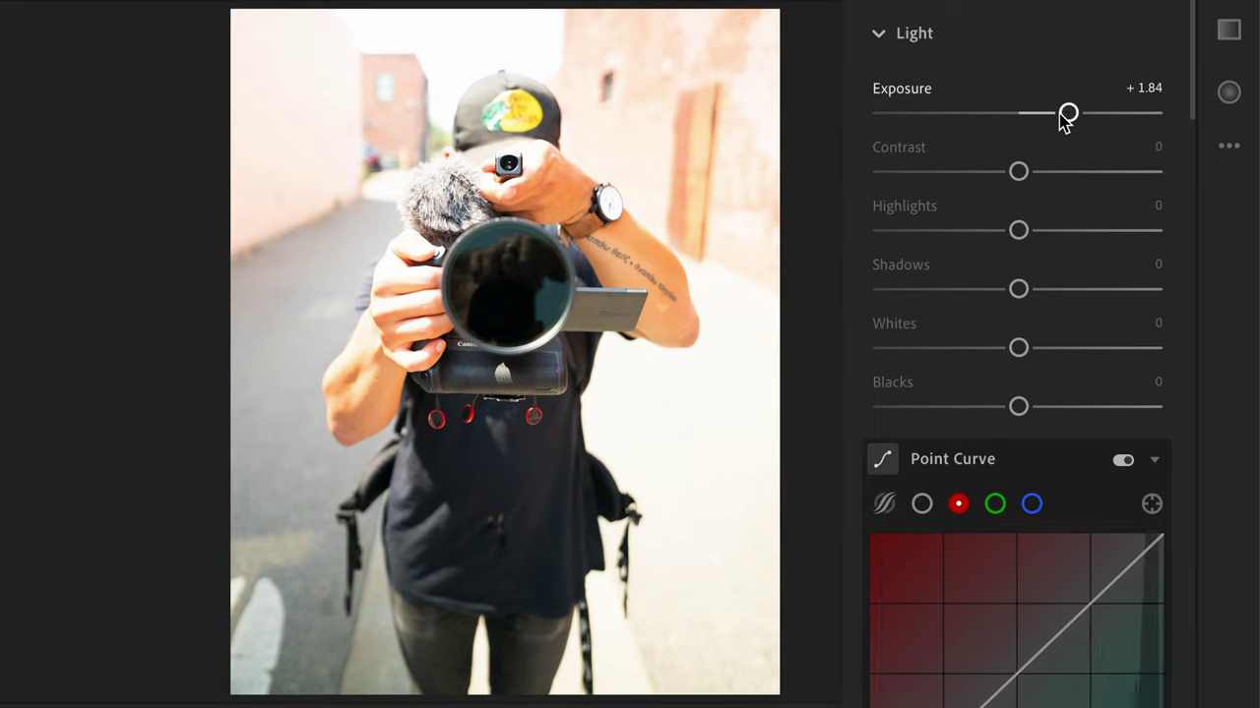
{"action": "left_click_drag", "start_coordinate": [1017, 229], "coordinate": [860, 240]}
{"action": "left_click_drag", "start_coordinate": [1018, 353], "coordinate": [930, 354]}
{"action": "mouse_move", "coordinate": [1019, 289]}
{"action": "left_mouse_down"}
{"action": "mouse_move", "coordinate": [1072, 295]}
{"action": "mouse_move", "coordinate": [1010, 290]}
{"action": "left_mouse_up"}
{"action": "left_click_drag", "start_coordinate": [1018, 407], "coordinate": [948, 411]}
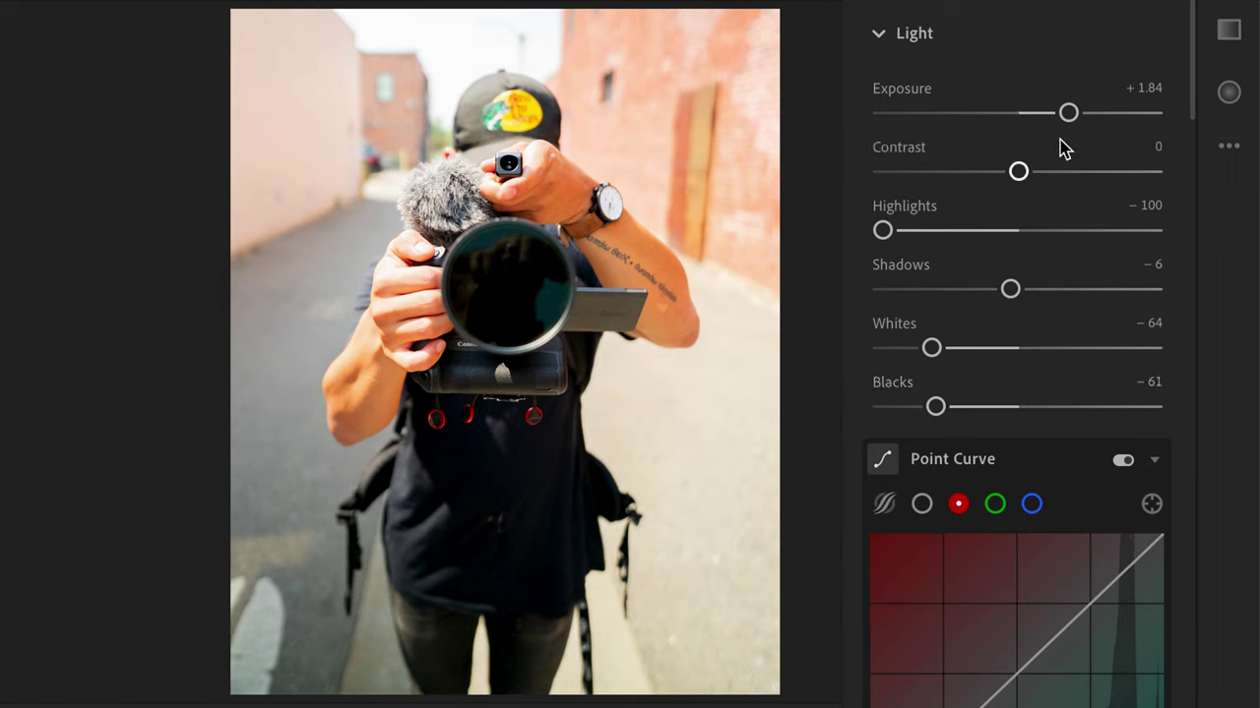
Step: Refine the bright look with Exposure +1.87, Contrast +29, Whites -48 and Blacks -71
{"action": "left_click_drag", "start_coordinate": [1071, 122], "coordinate": [1080, 126]}
{"action": "left_click_drag", "start_coordinate": [1017, 172], "coordinate": [1055, 184]}
{"action": "left_click_drag", "start_coordinate": [937, 415], "coordinate": [918, 415]}
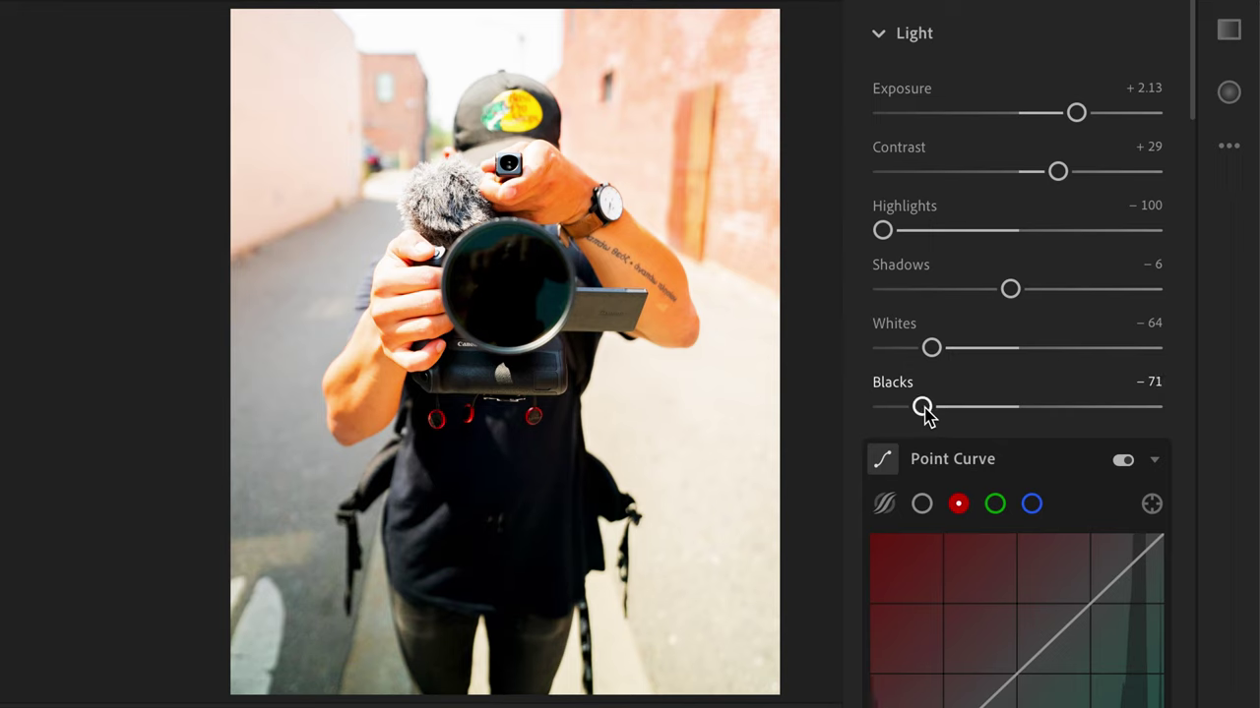
{"action": "left_click_drag", "start_coordinate": [936, 354], "coordinate": [953, 360]}
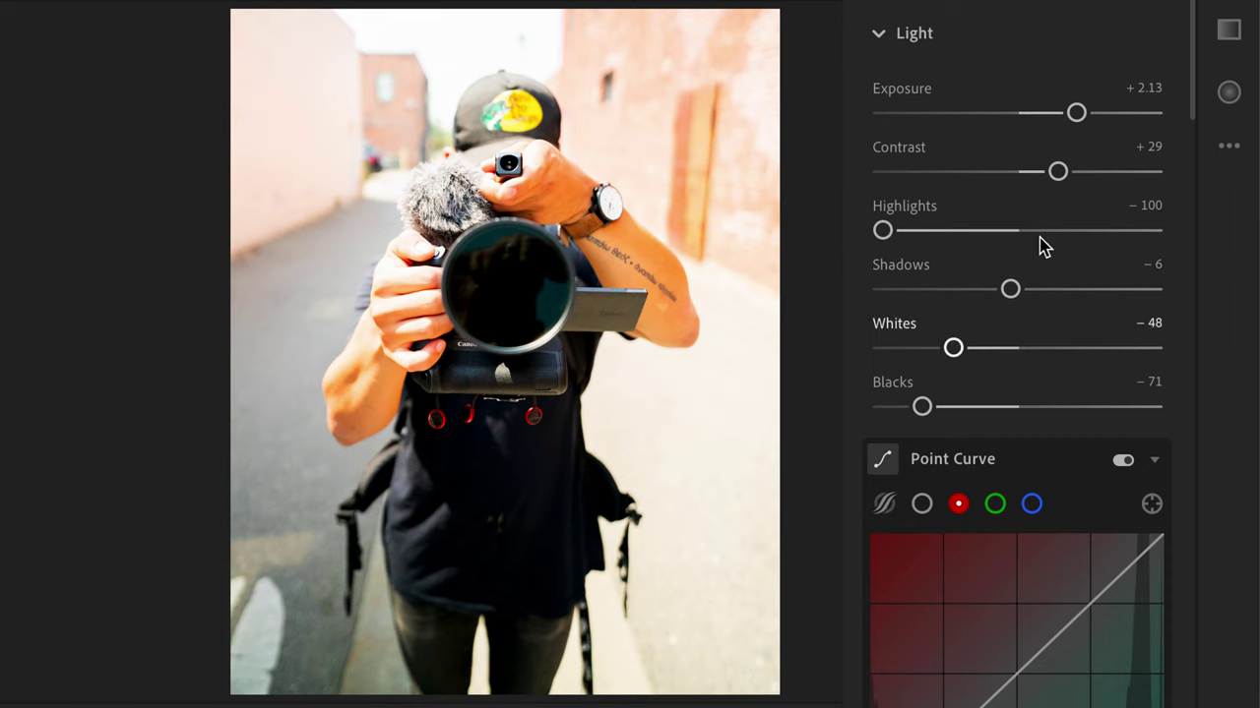
{"action": "left_click_drag", "start_coordinate": [1077, 112], "coordinate": [1067, 114]}
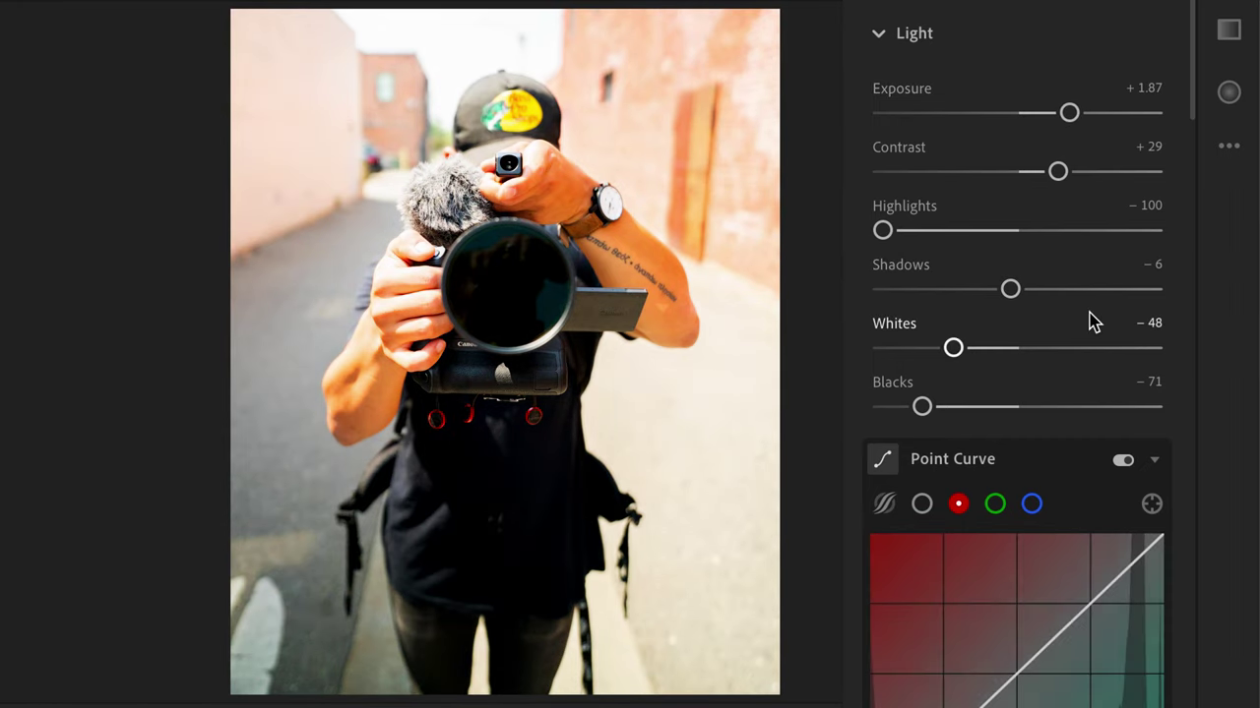
Step: Slightly lower the darks and highlights on the parametric tone curve, and set Blacks to -52
{"action": "scroll", "coordinate": [1089, 316], "scroll_direction": "down", "scroll_amount": 5}
{"action": "left_click", "coordinate": [922, 246]}
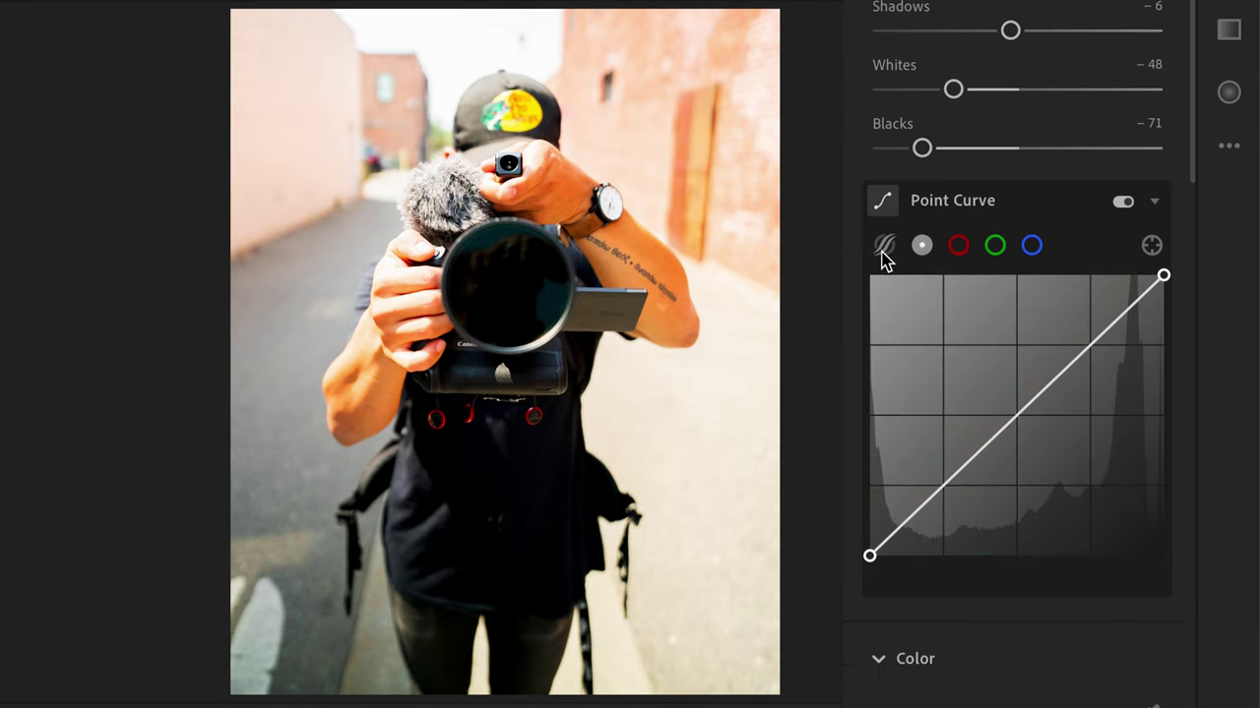
{"action": "left_click", "coordinate": [884, 245]}
{"action": "mouse_move", "coordinate": [976, 459]}
{"action": "left_mouse_down"}
{"action": "mouse_move", "coordinate": [976, 486]}
{"action": "mouse_move", "coordinate": [974, 459]}
{"action": "left_mouse_up"}
{"action": "left_click_drag", "start_coordinate": [922, 149], "coordinate": [949, 149]}
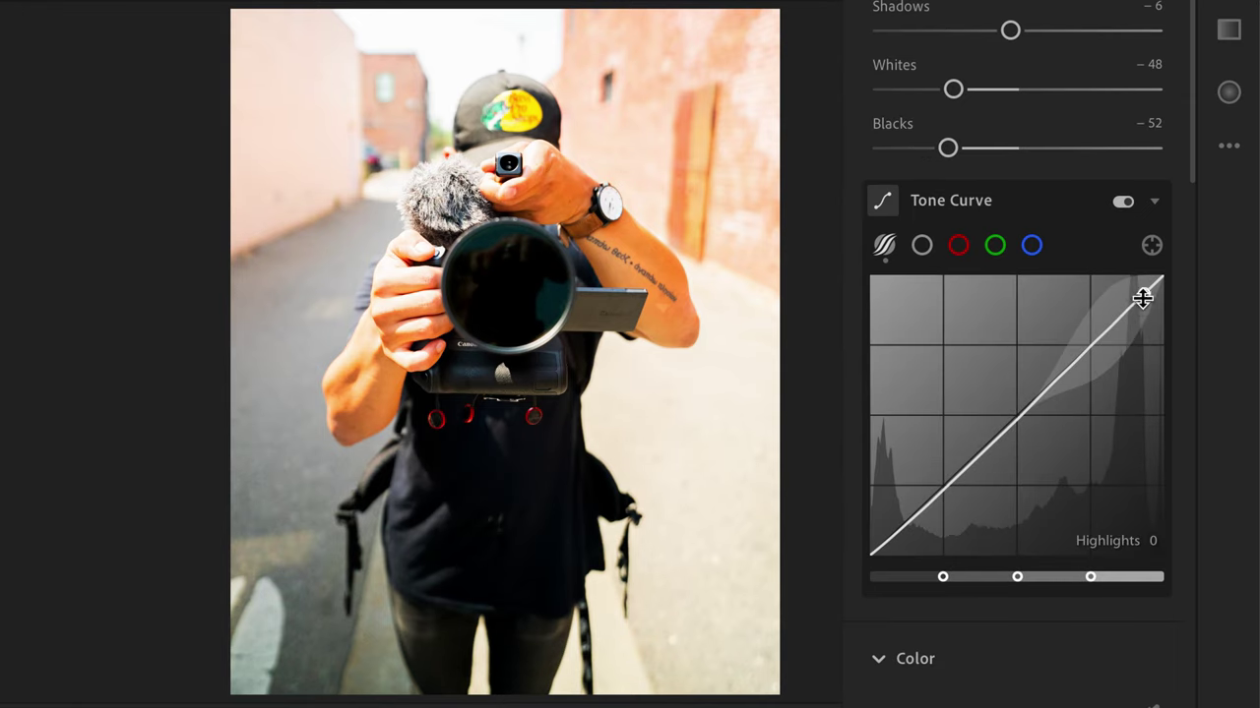
{"action": "left_click_drag", "start_coordinate": [1138, 304], "coordinate": [1140, 295]}
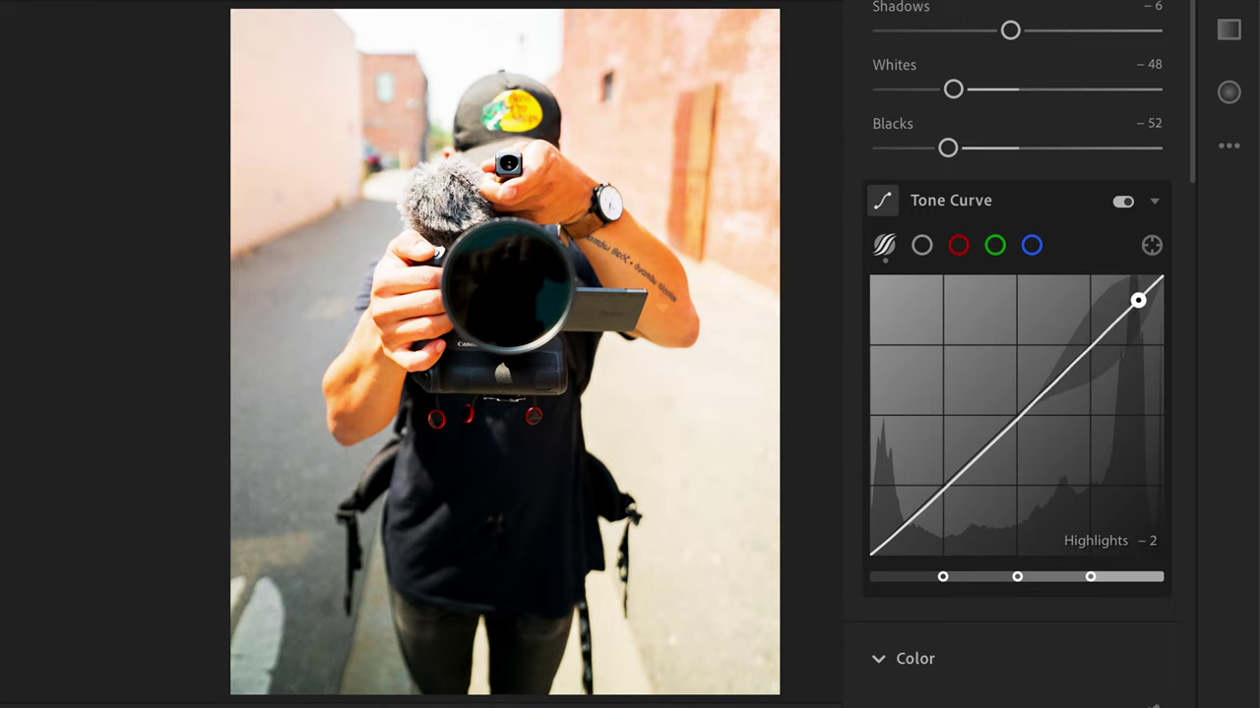
Step: Add a shadow point and a highlight point to the main point curve, pulling both slightly below the diagonal
{"action": "scroll", "coordinate": [1082, 177], "scroll_direction": "down", "scroll_amount": 3}
{"action": "scroll", "coordinate": [1079, 168], "scroll_direction": "down", "scroll_amount": 7}
{"action": "scroll", "coordinate": [1080, 168], "scroll_direction": "up", "scroll_amount": 4}
{"action": "scroll", "coordinate": [1080, 168], "scroll_direction": "up", "scroll_amount": 2}
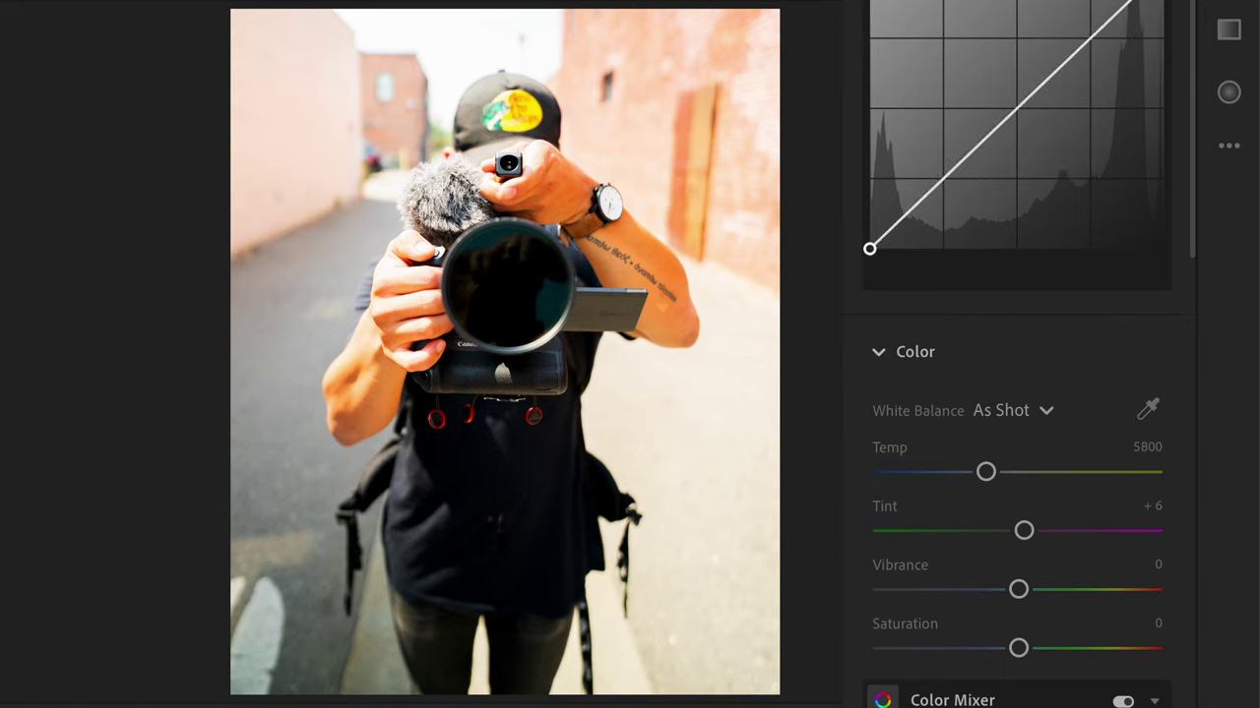
{"action": "left_click_drag", "start_coordinate": [952, 172], "coordinate": [948, 181]}
{"action": "left_click_drag", "start_coordinate": [1056, 78], "coordinate": [1059, 74]}
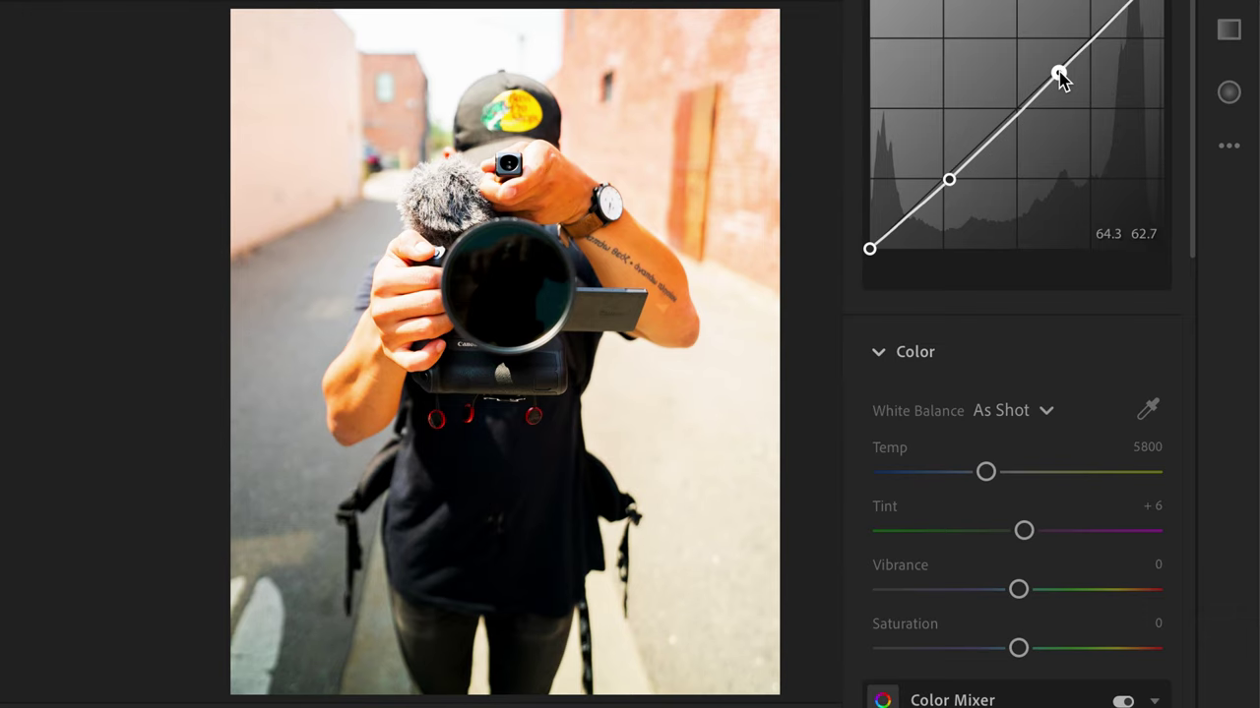
Step: Set Dehaze to -16, then raise Clarity clearly and Texture slightly
{"action": "scroll", "coordinate": [1060, 77], "scroll_direction": "down", "scroll_amount": 10}
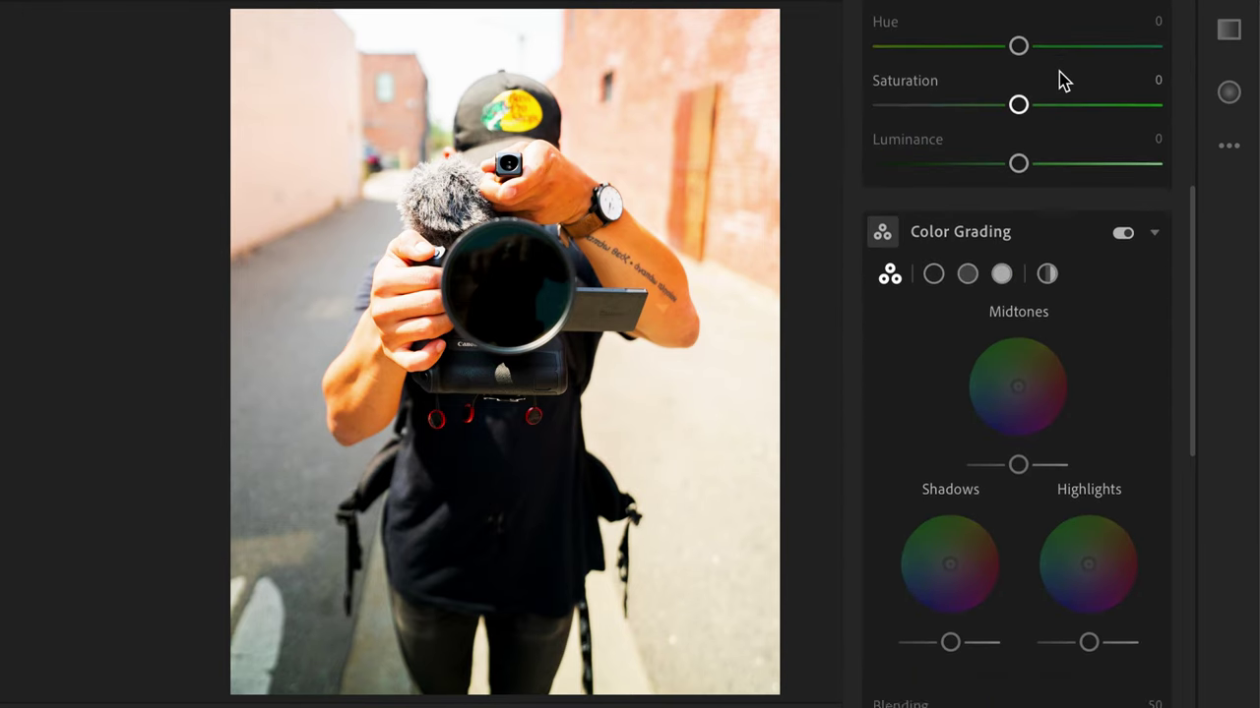
{"action": "scroll", "coordinate": [1063, 84], "scroll_direction": "down", "scroll_amount": 5}
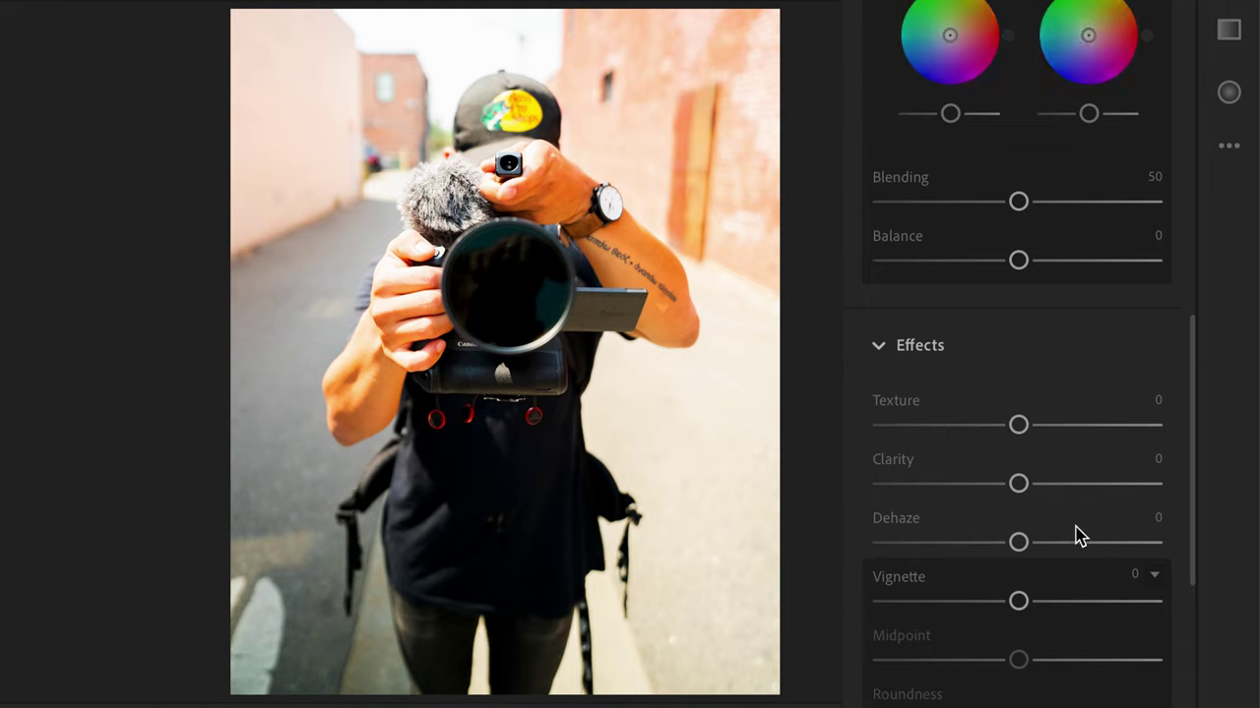
{"action": "mouse_move", "coordinate": [1019, 549]}
{"action": "left_mouse_down"}
{"action": "mouse_move", "coordinate": [1040, 548]}
{"action": "mouse_move", "coordinate": [995, 552]}
{"action": "left_mouse_up"}
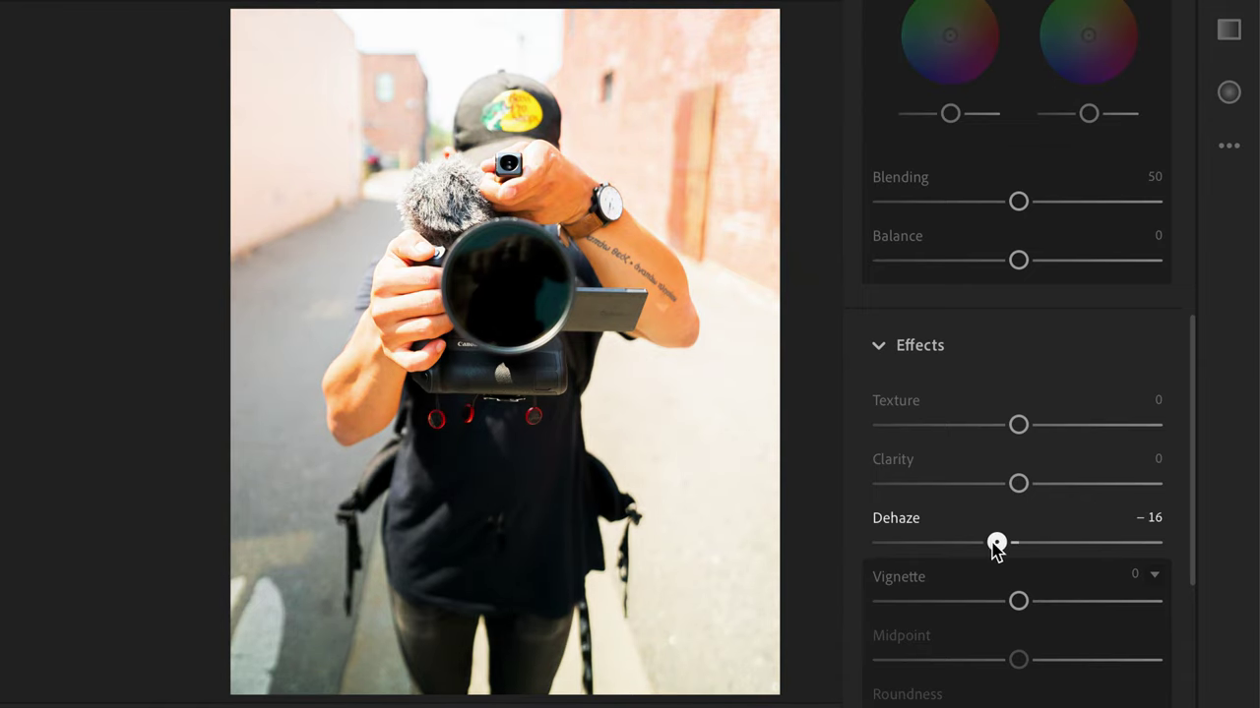
{"action": "left_click_drag", "start_coordinate": [1018, 483], "coordinate": [1078, 486]}
{"action": "left_click_drag", "start_coordinate": [1027, 427], "coordinate": [1036, 425]}
Step: Tint the highlights slightly toward cyan-blue in Color Grading
{"action": "scroll", "coordinate": [1056, 295], "scroll_direction": "up", "scroll_amount": 3}
{"action": "scroll", "coordinate": [1056, 295], "scroll_direction": "up", "scroll_amount": 8}
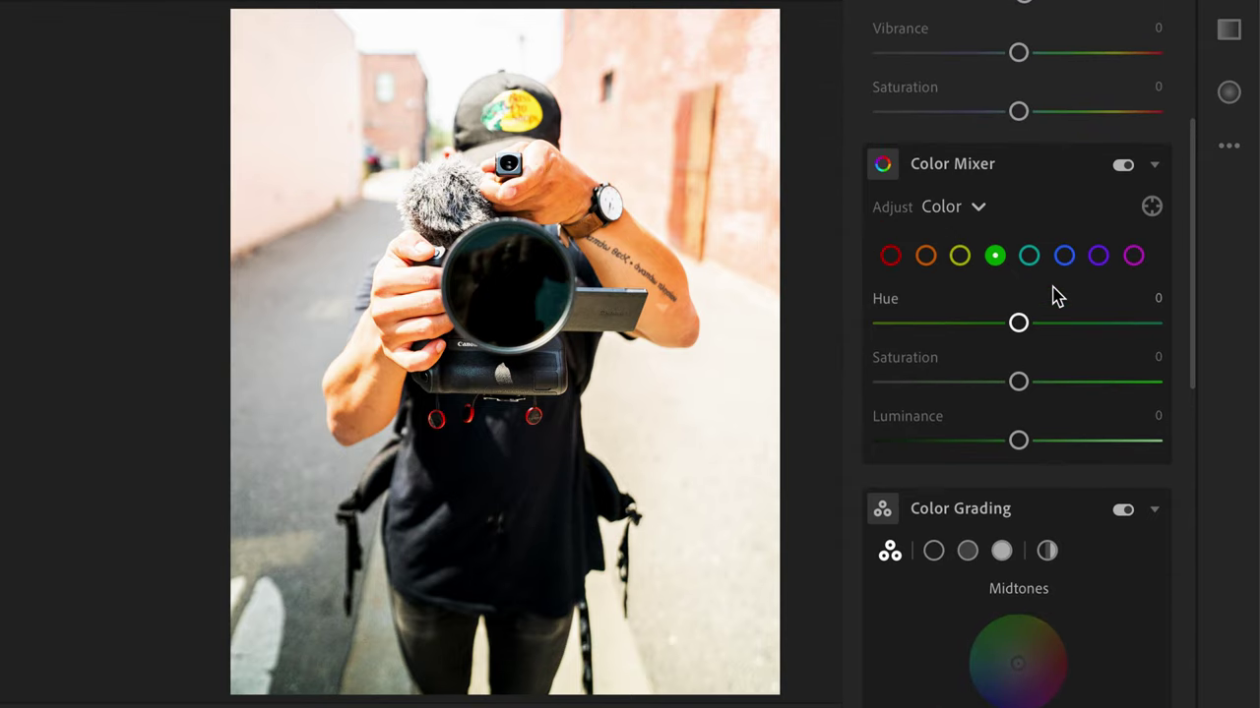
{"action": "scroll", "coordinate": [1056, 295], "scroll_direction": "down", "scroll_amount": 5}
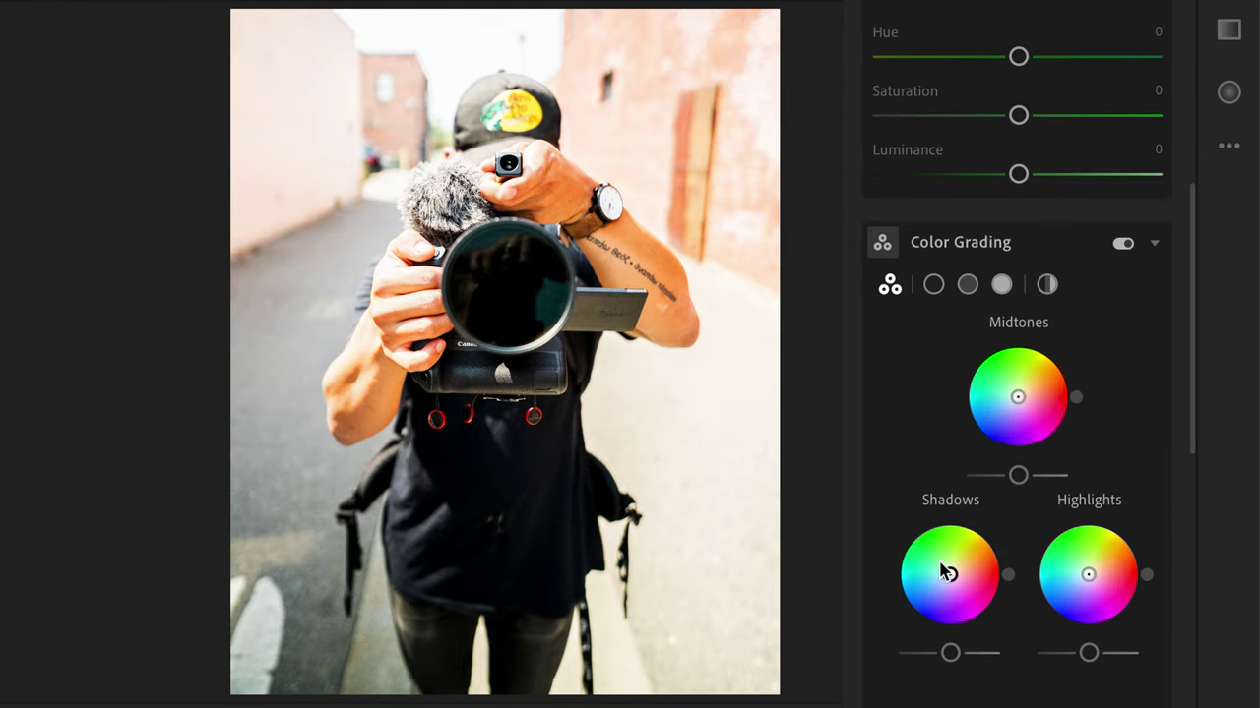
{"action": "mouse_move", "coordinate": [1087, 575]}
{"action": "left_mouse_down"}
{"action": "mouse_move", "coordinate": [1072, 583]}
{"action": "mouse_move", "coordinate": [1087, 579]}
{"action": "left_mouse_up"}
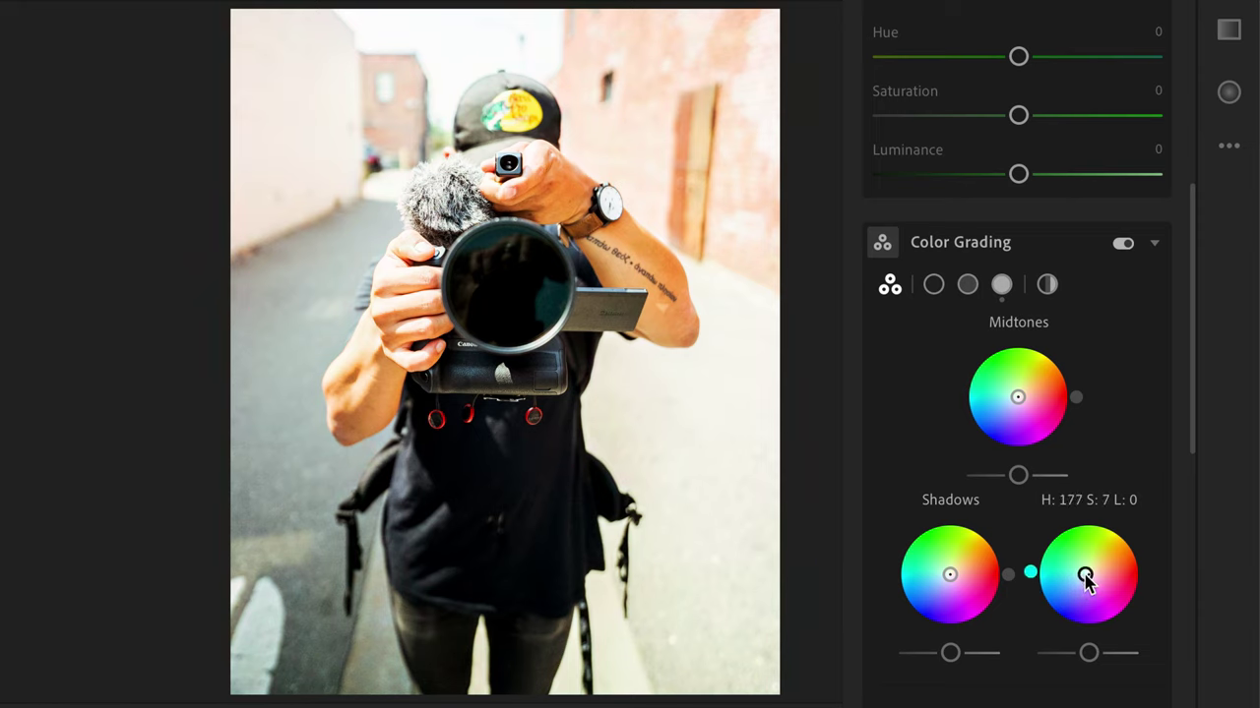
{"action": "left_click_drag", "start_coordinate": [1086, 579], "coordinate": [1083, 581]}
Step: Compare the edited portrait with its original version
{"action": "scroll", "coordinate": [1128, 433], "scroll_direction": "up", "scroll_amount": 10}
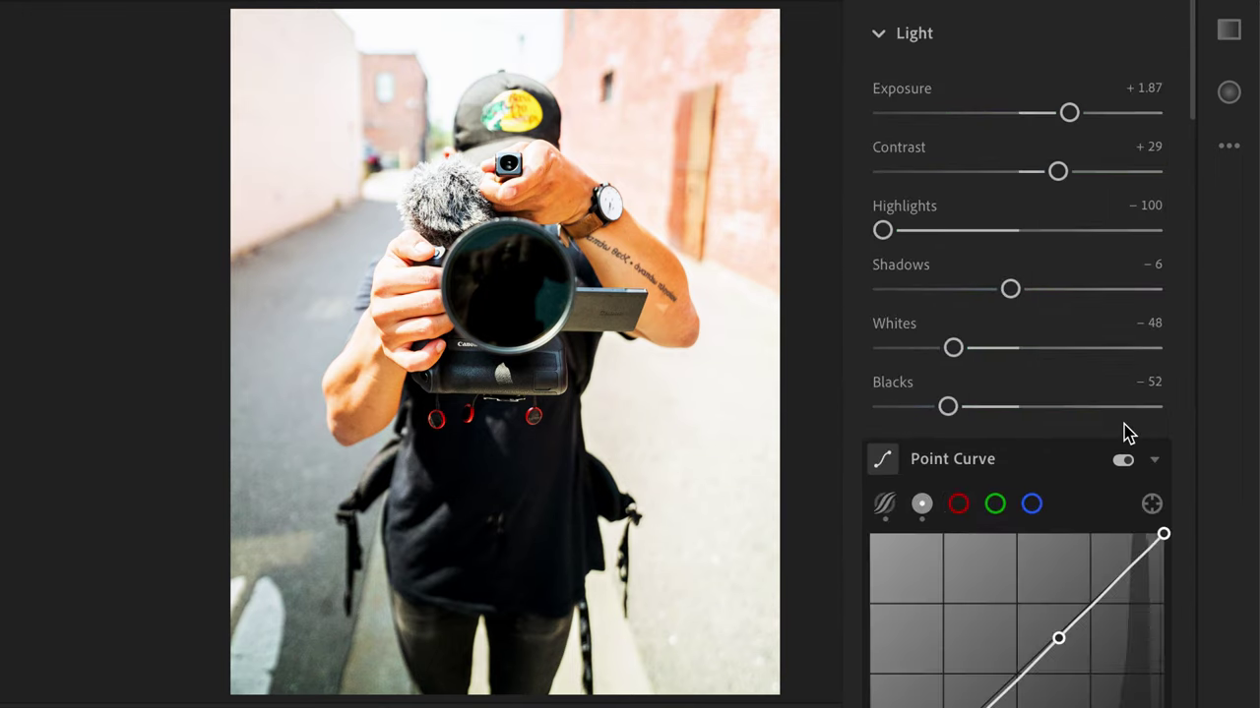
{"action": "key", "text": "backslash"}
{"action": "key", "text": "backslash"}
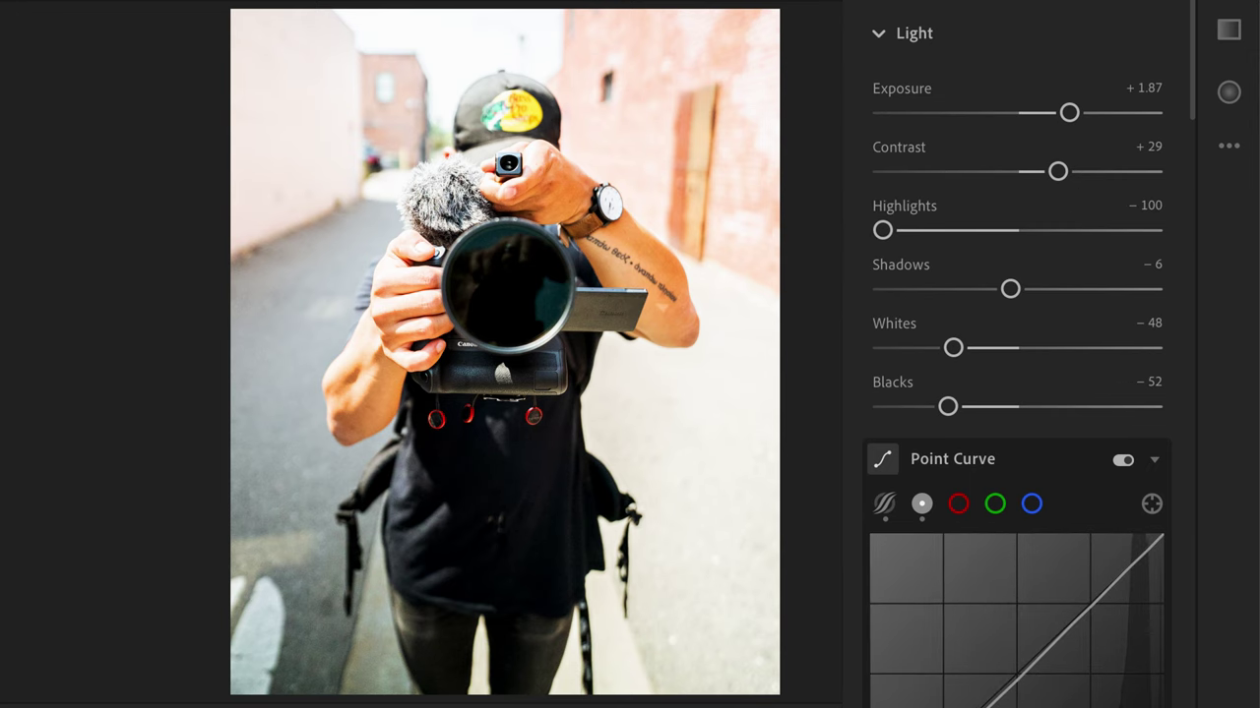
Step: In the Color Mixer, raise the orange saturation, brighten its luminance a little and shift its hue slightly toward red
{"action": "scroll", "coordinate": [1063, 428], "scroll_direction": "down", "scroll_amount": 10}
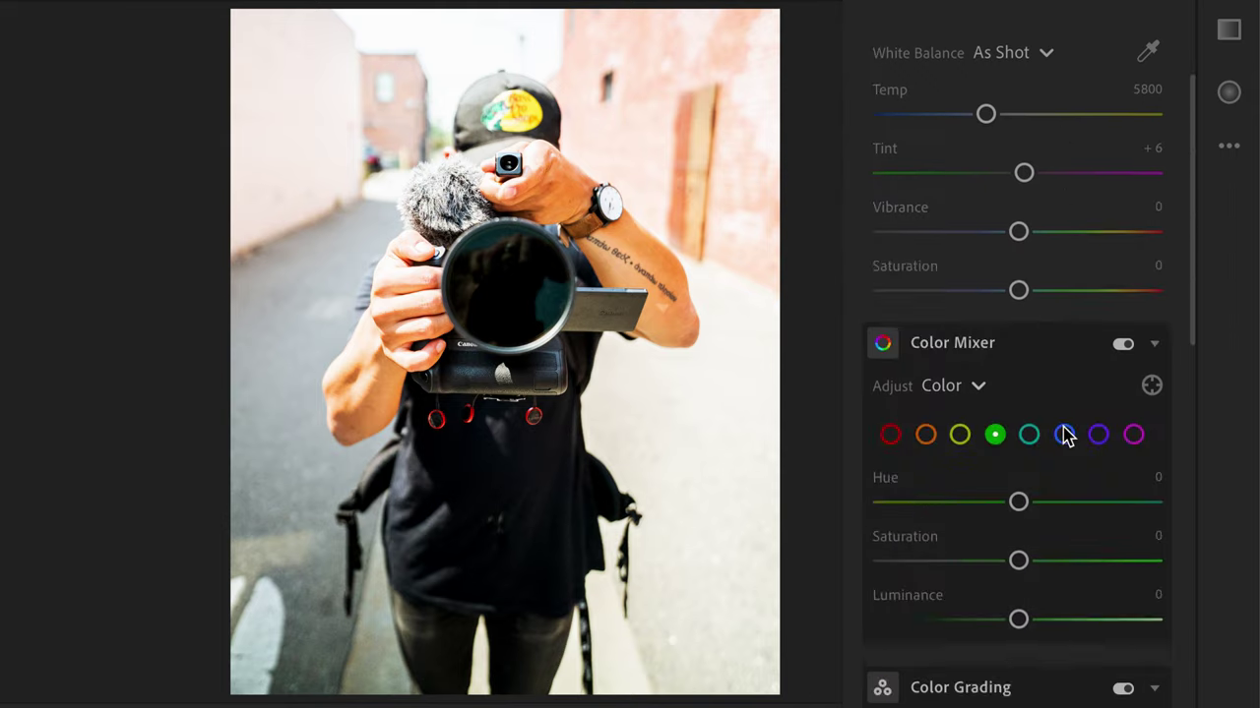
{"action": "left_click", "coordinate": [923, 403]}
{"action": "left_click_drag", "start_coordinate": [1021, 524], "coordinate": [1049, 529]}
{"action": "mouse_move", "coordinate": [1020, 586]}
{"action": "left_mouse_down"}
{"action": "mouse_move", "coordinate": [1049, 585]}
{"action": "mouse_move", "coordinate": [1030, 583]}
{"action": "left_mouse_up"}
{"action": "left_click_drag", "start_coordinate": [1018, 469], "coordinate": [1015, 468]}
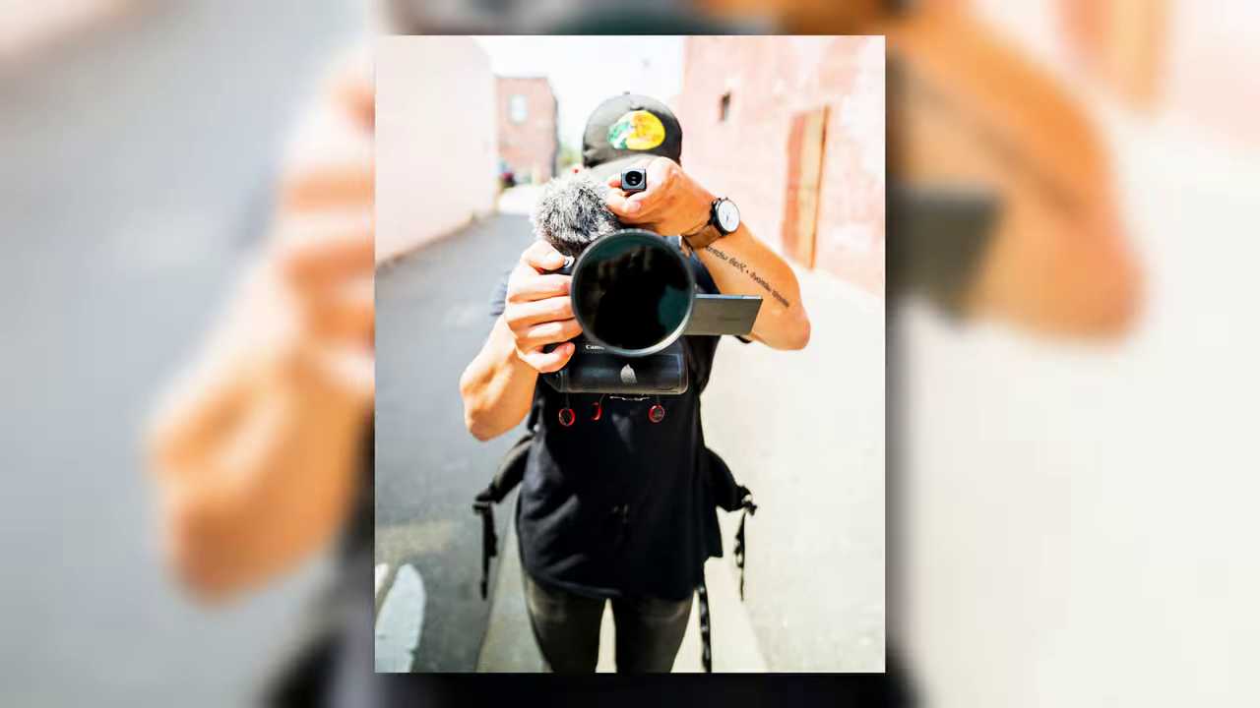